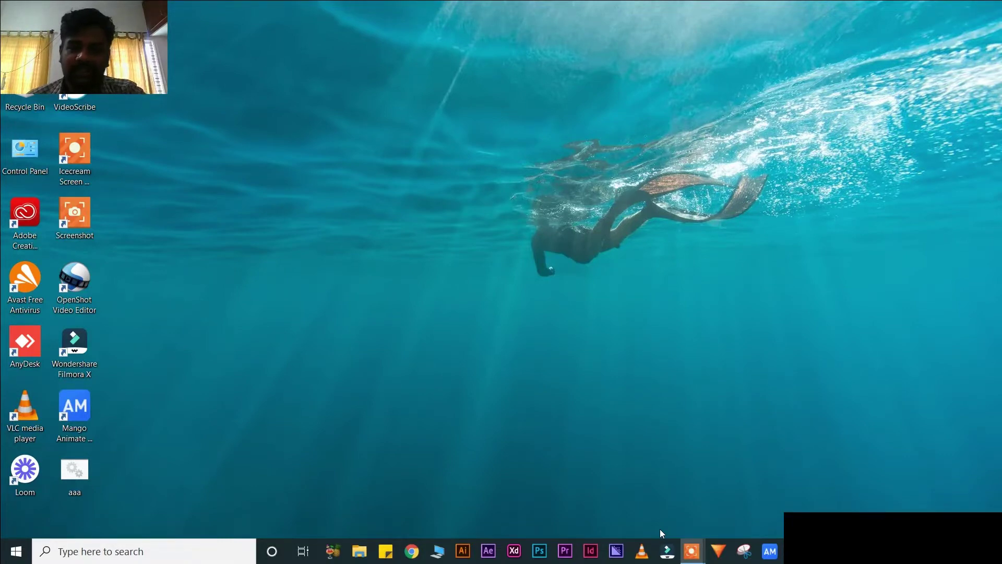
Start Adobe After Effects from its taskbar icon
click(489, 551)
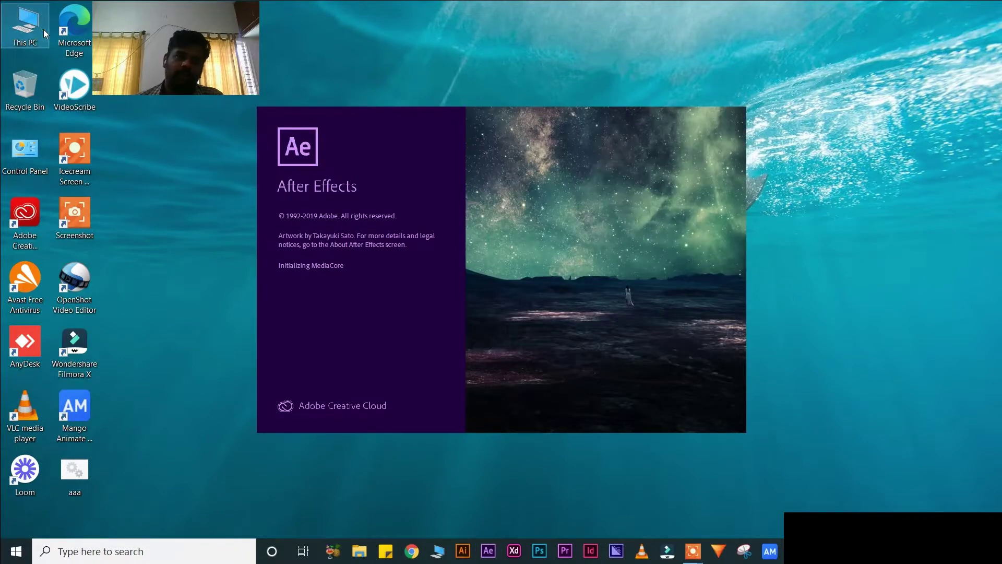
Browse This PC > DATA (D:) > Software Logo and pick out the After Effects logo image
double_click(43, 30)
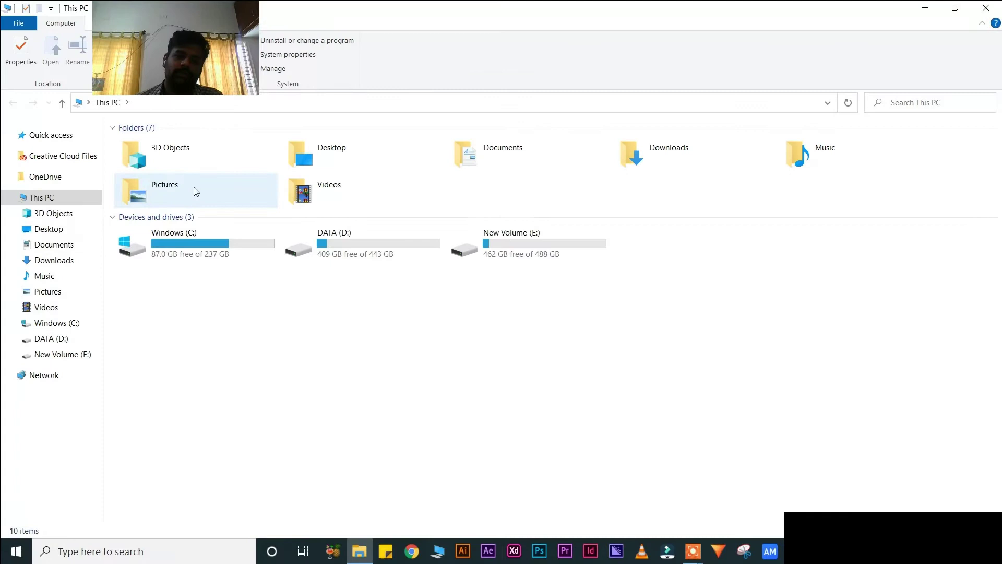
double_click(314, 233)
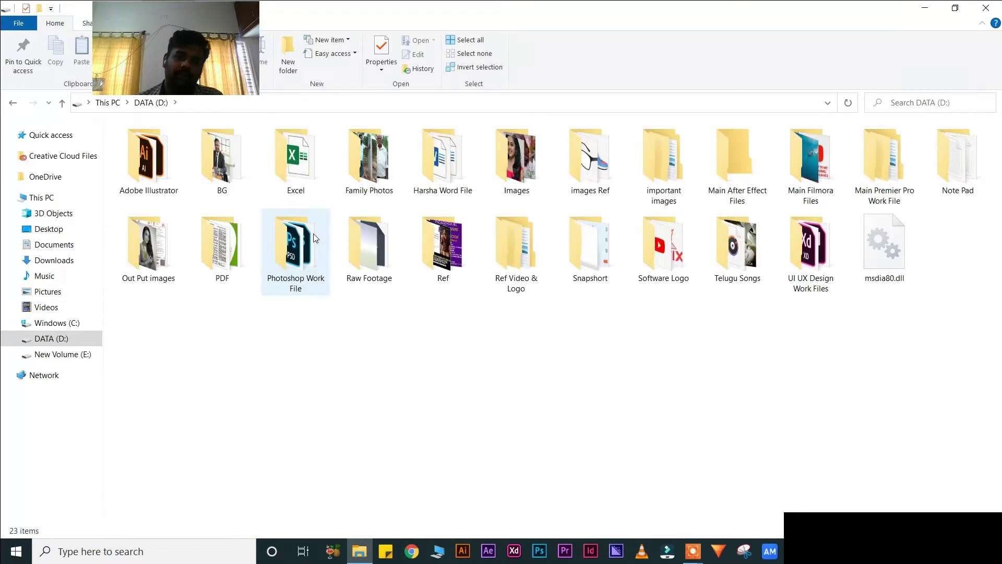
double_click(651, 271)
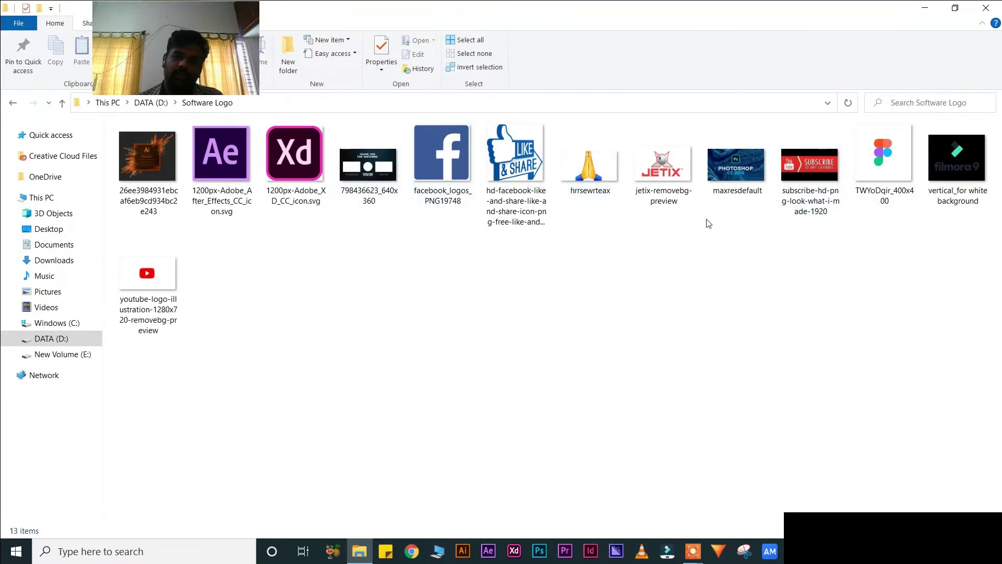
double_click(161, 281)
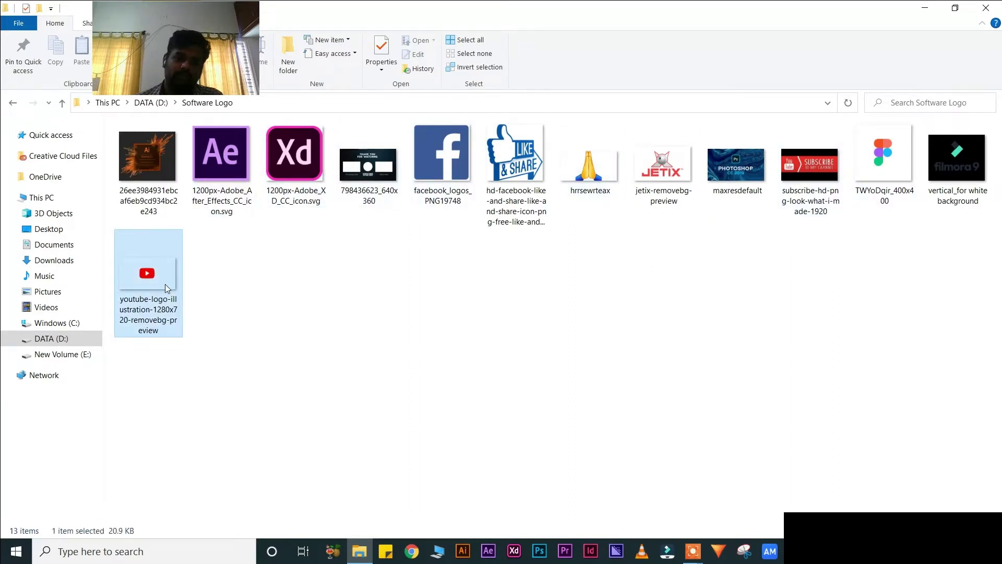
drag(221, 157, 538, 438)
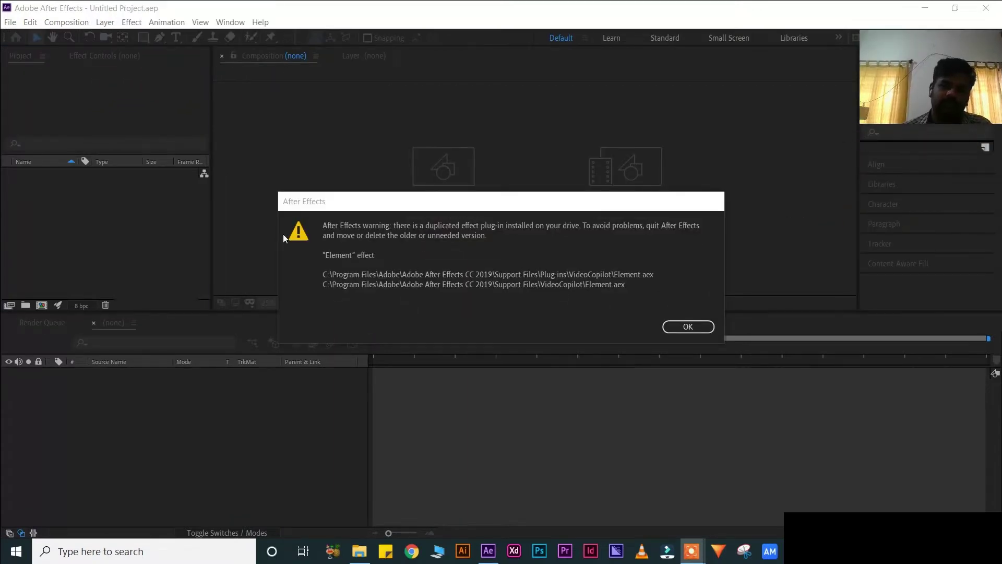
Dismiss the duplicate plug-in warning and start a new composition named '3D Logo'
click(674, 328)
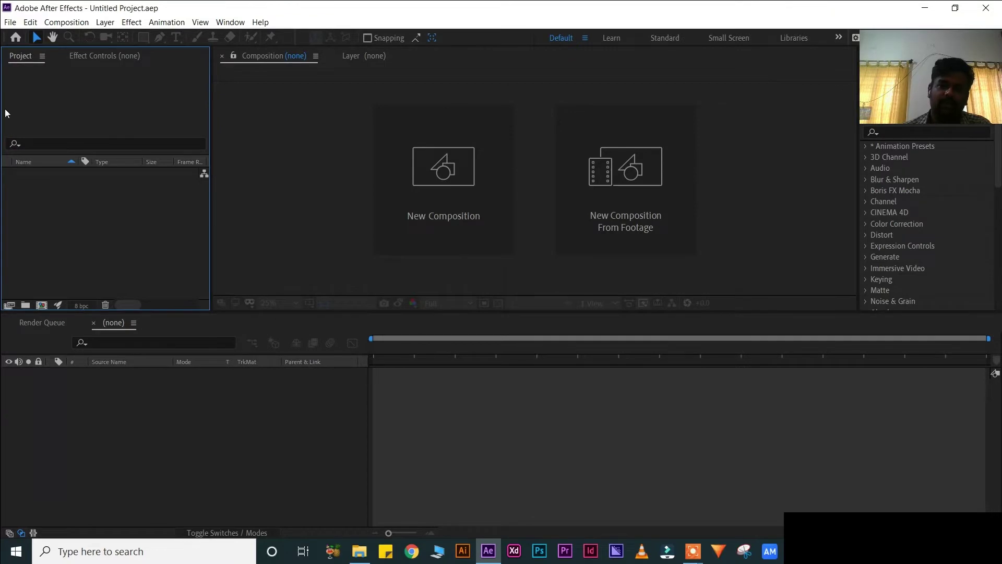
click(419, 213)
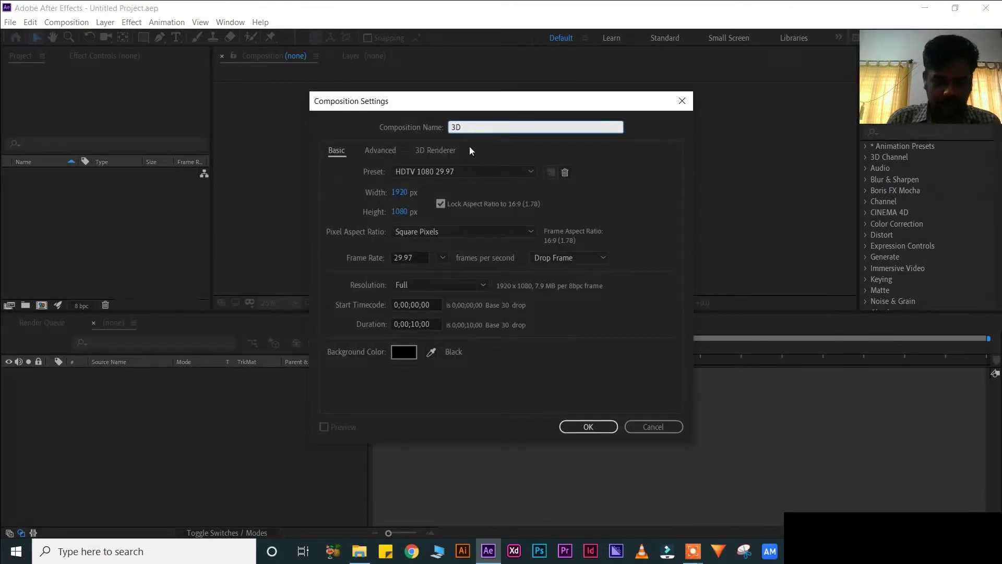
text(3D Logo)
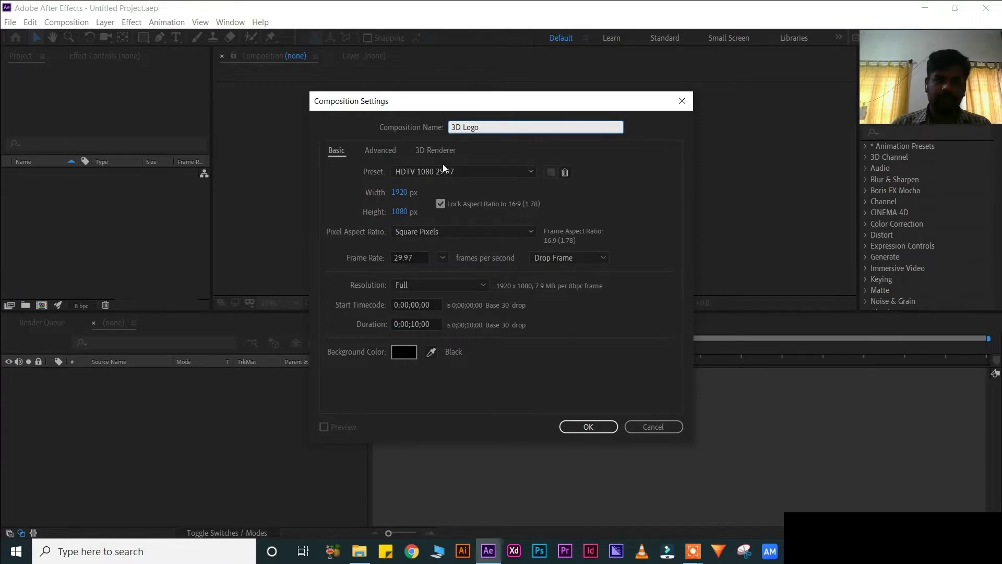
Review the advanced composition settings, keeping the Classic 3D renderer
click(381, 153)
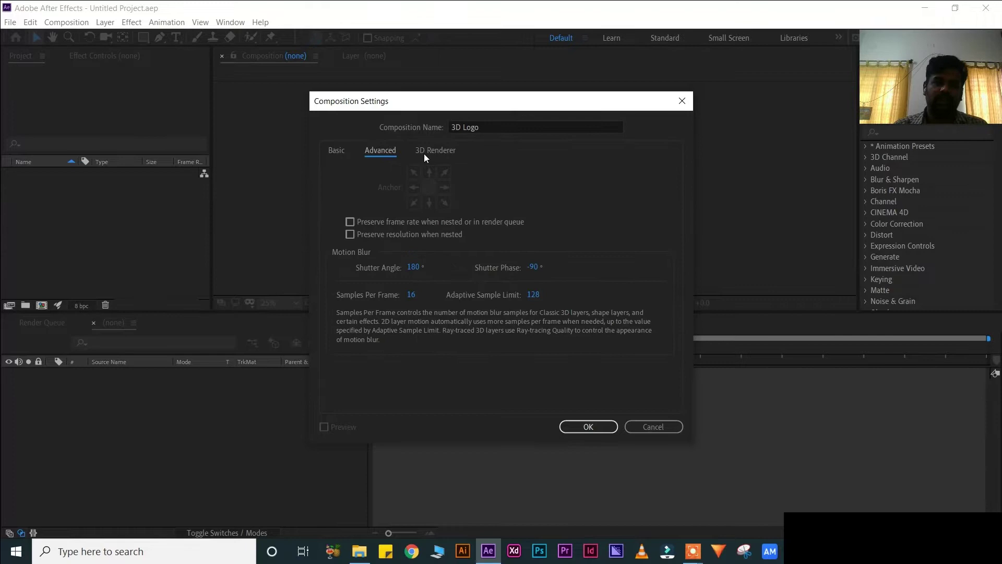
click(426, 155)
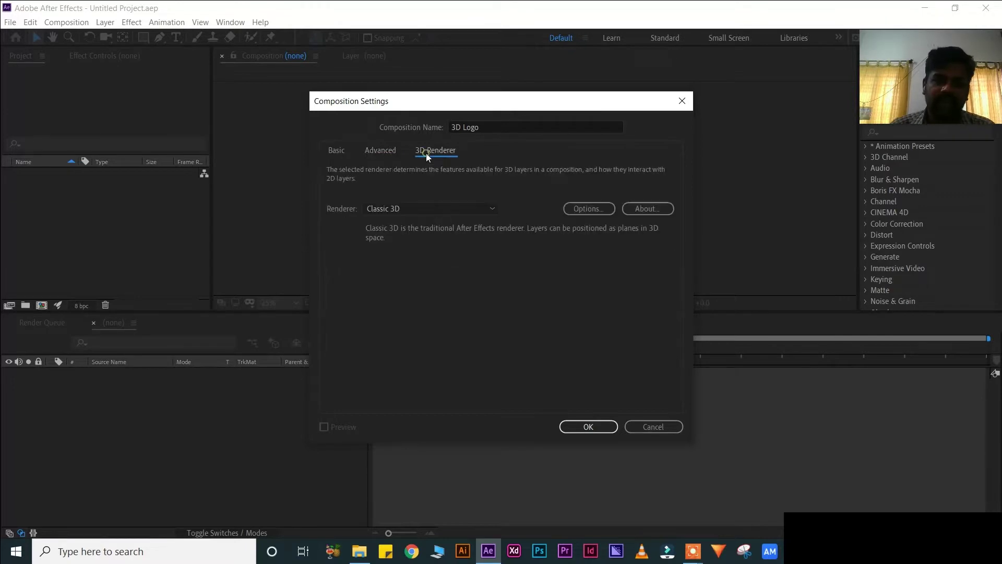
click(431, 210)
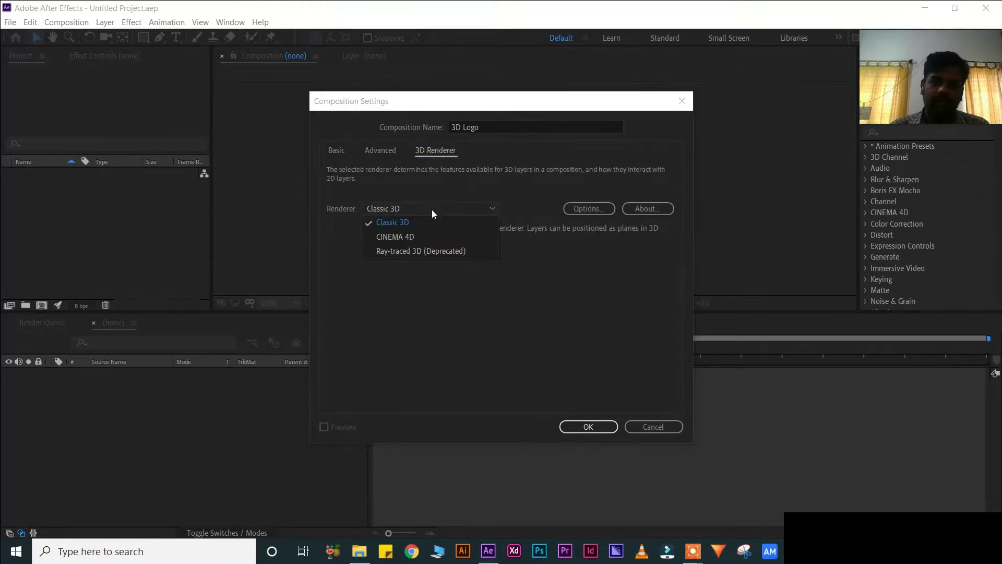
click(445, 207)
click(371, 151)
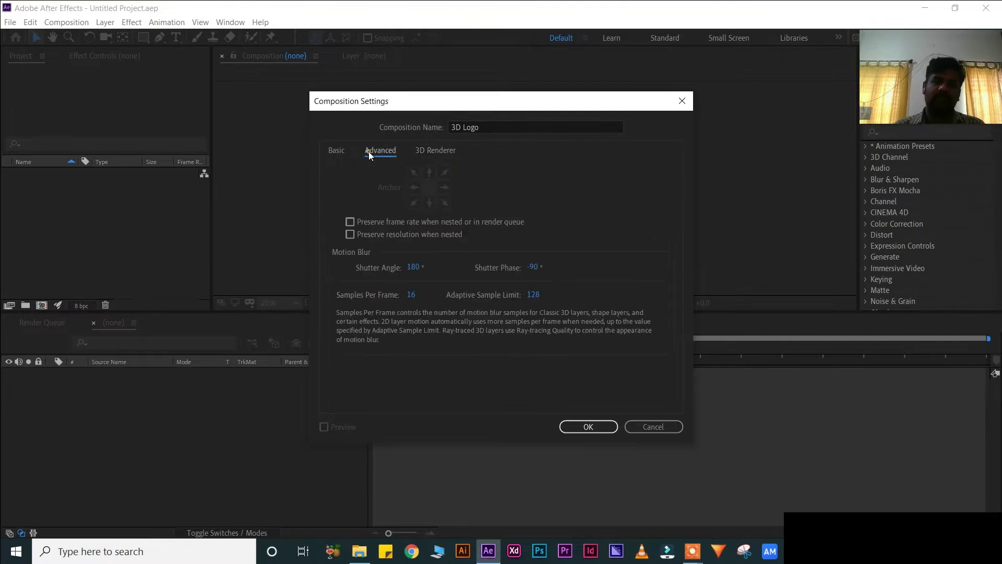
click(340, 150)
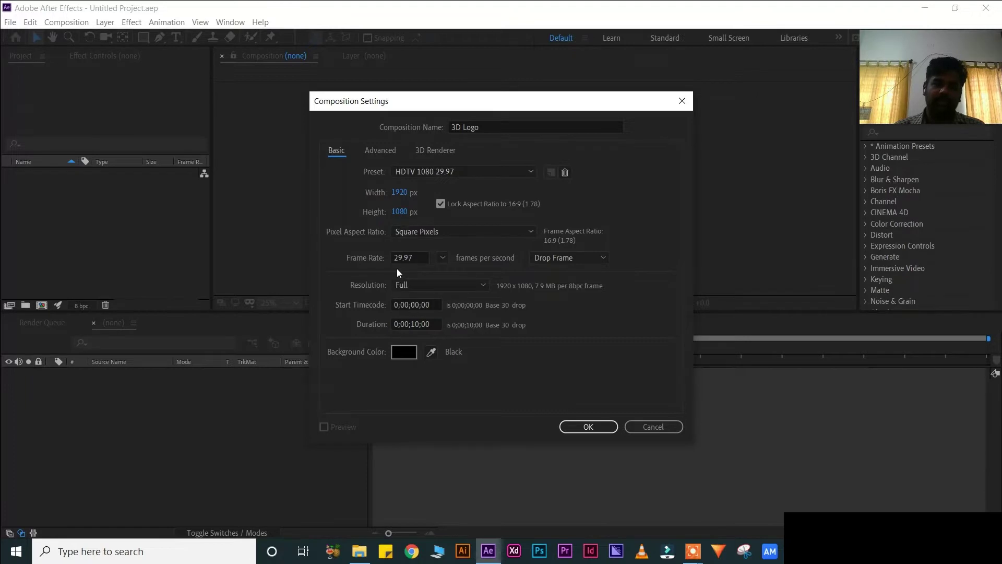
Set the frame rate to 30 fps and create the 3D Logo composition
click(444, 259)
click(461, 375)
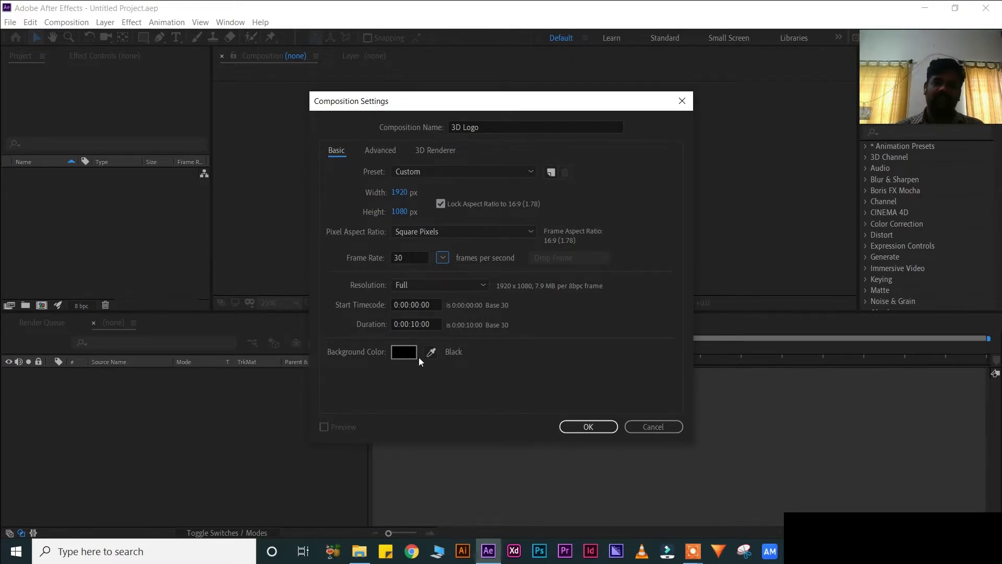
click(599, 425)
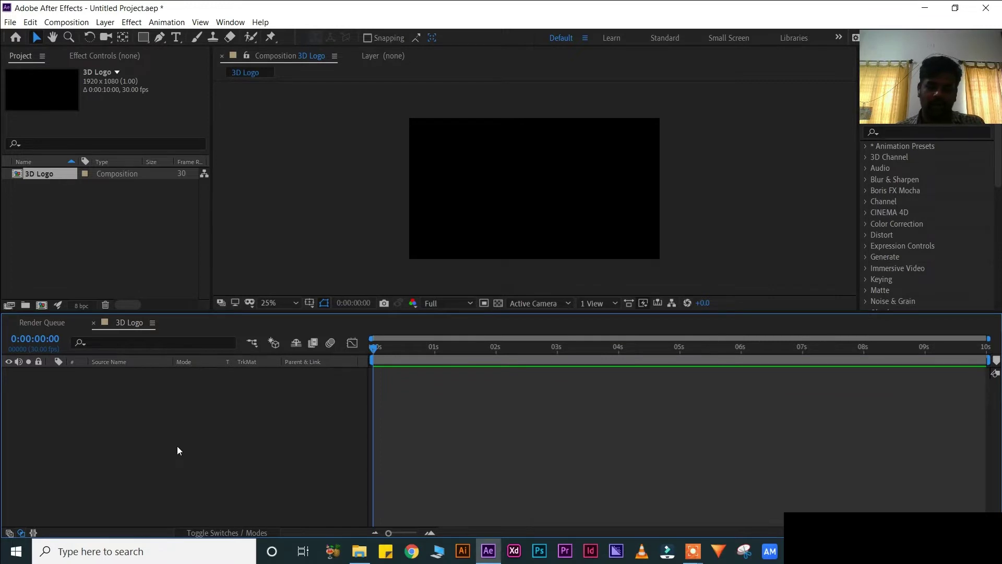
Add a comp-sized solid named '3D Logo Animation' via Ctrl+Y
key(ctrl+y)
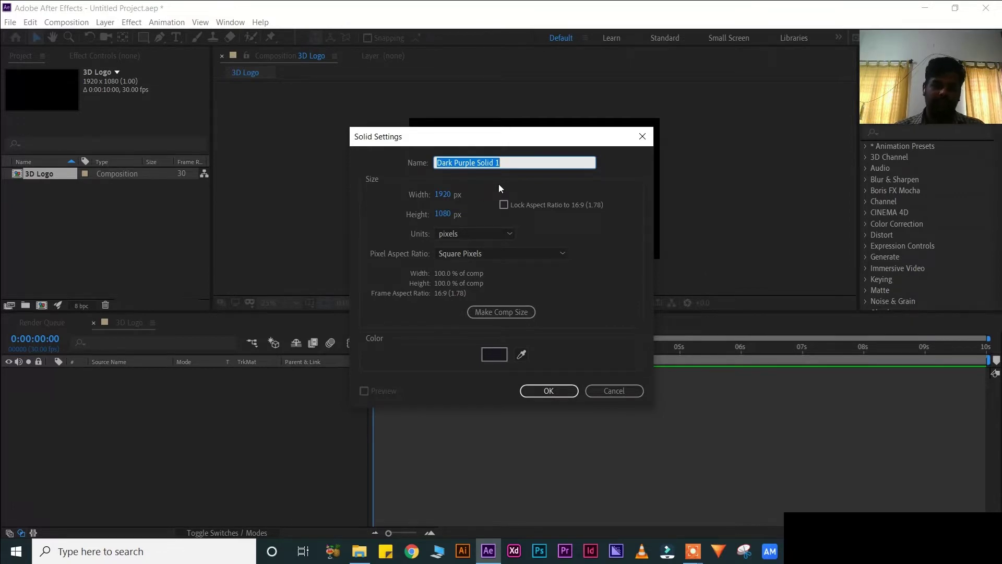
text(3D Log)
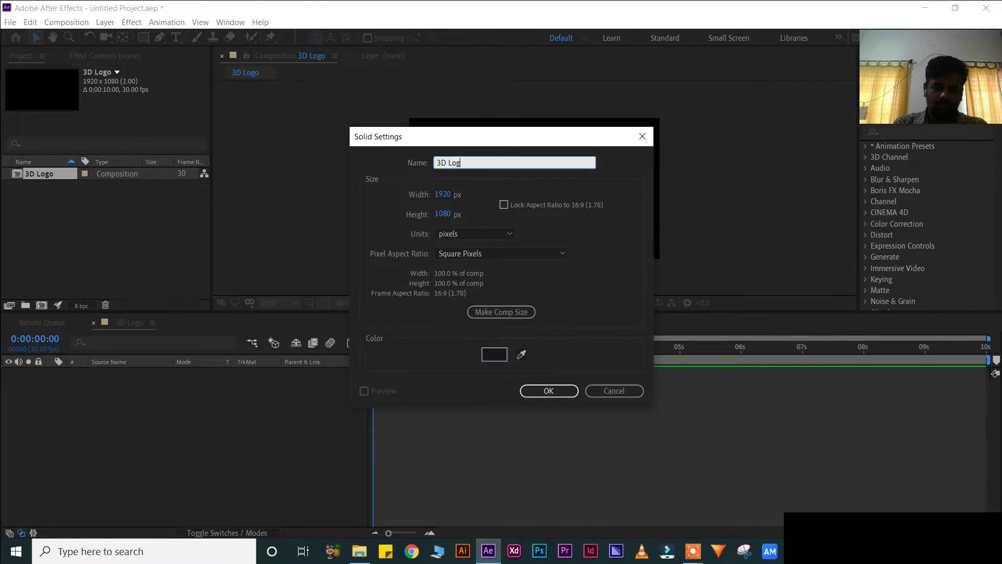
text(o Anim)
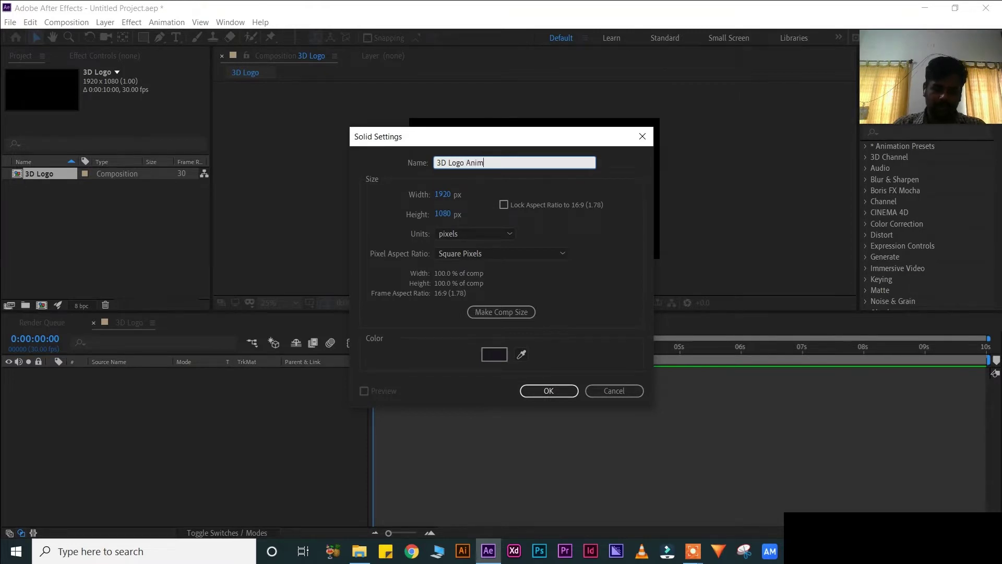
text(ation)
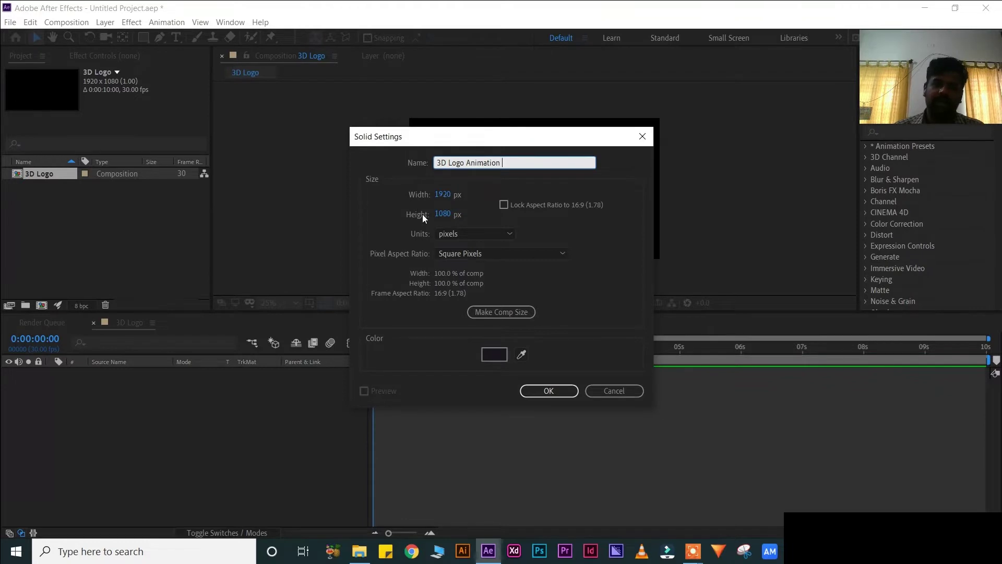
click(493, 315)
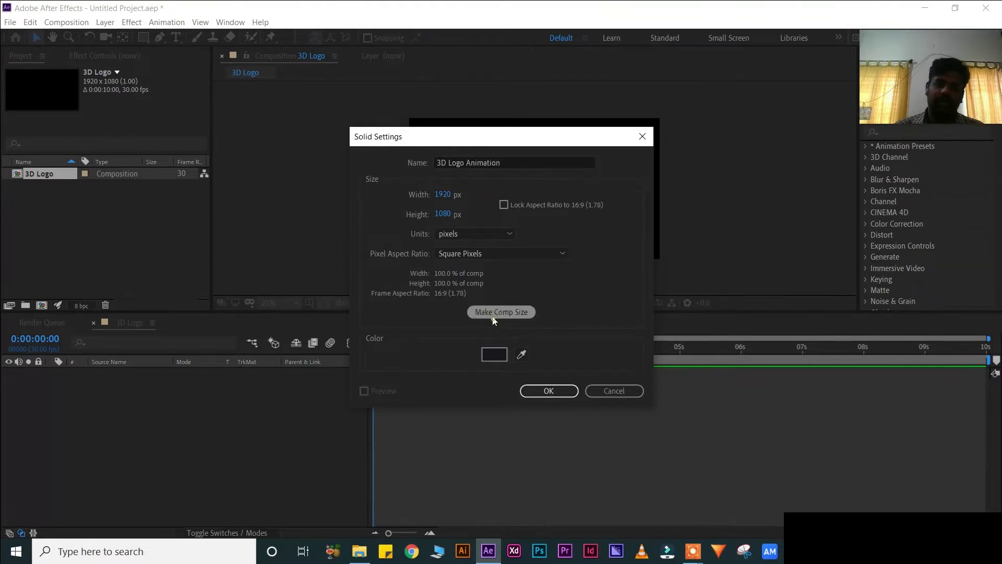
click(547, 397)
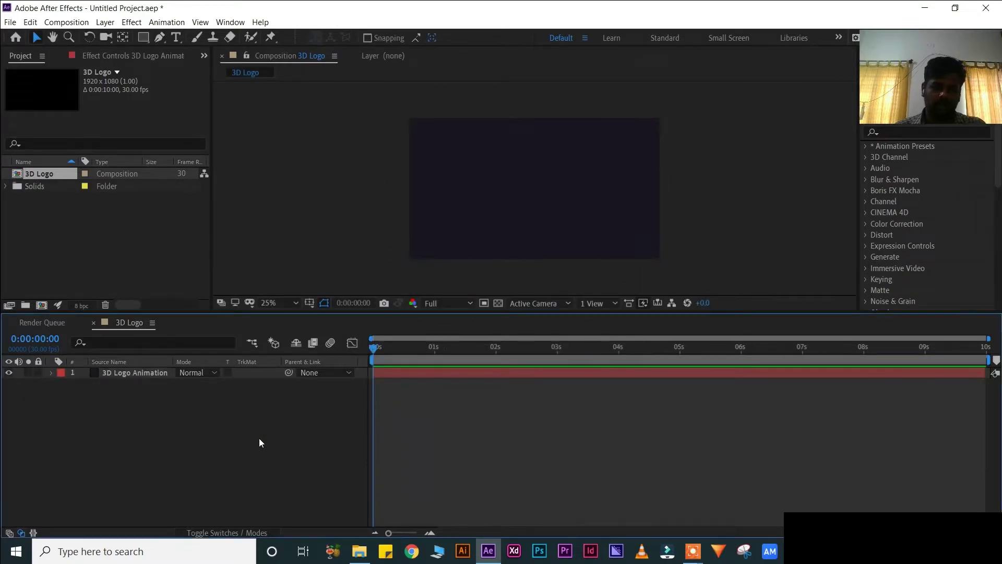
Create an unlinked 500×500 composition named 'Pre-comp', then return to 3D Logo
key(ctrl+n)
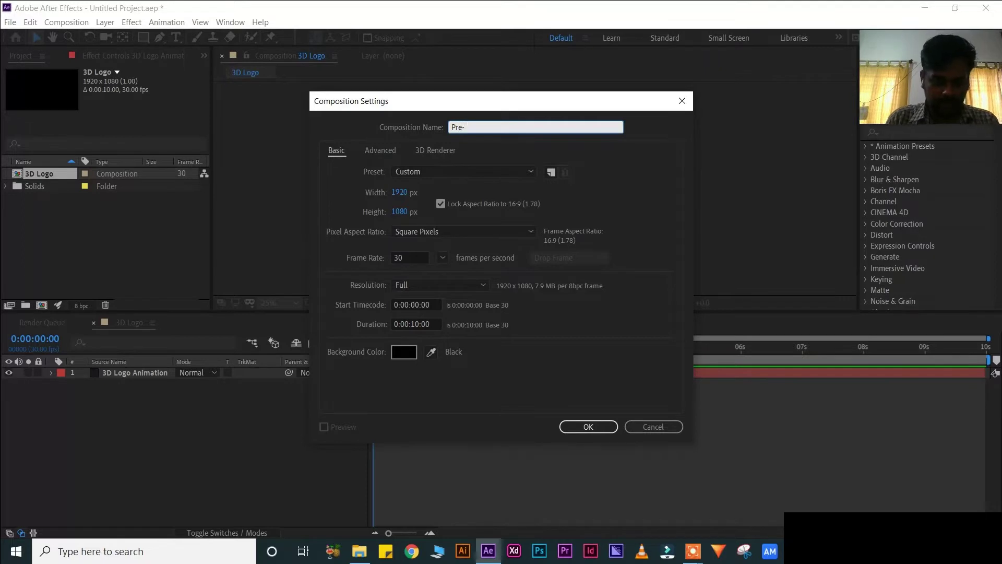
text(omp)
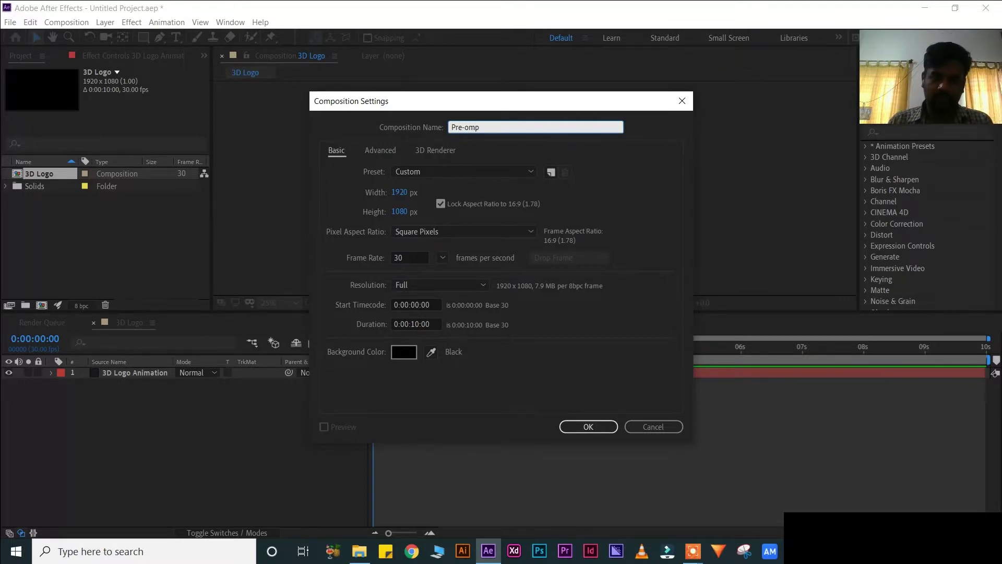
key(BackSpace)
key(BackSpace)
key(BackSpace)
text(comp)
key(Tab)
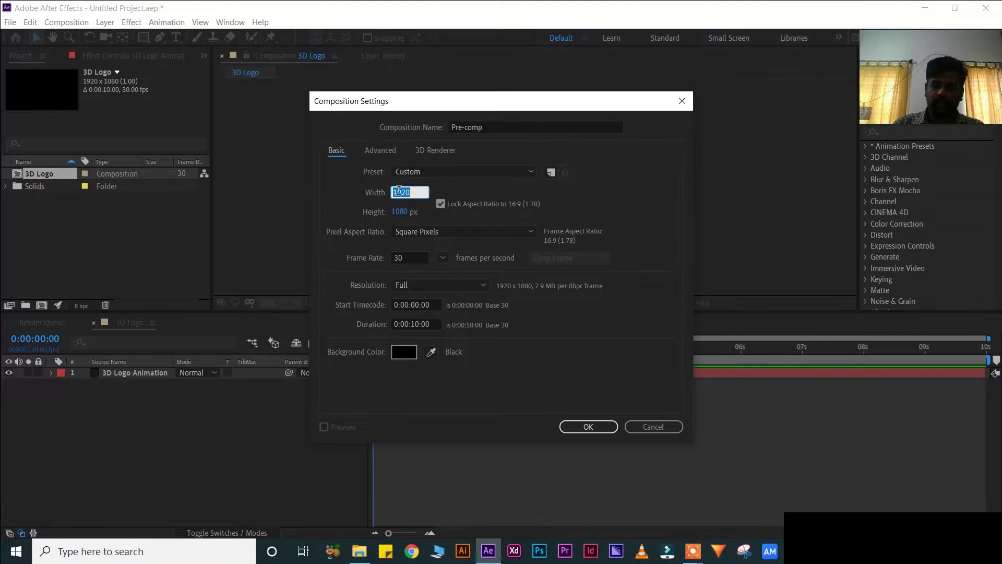
text(500)
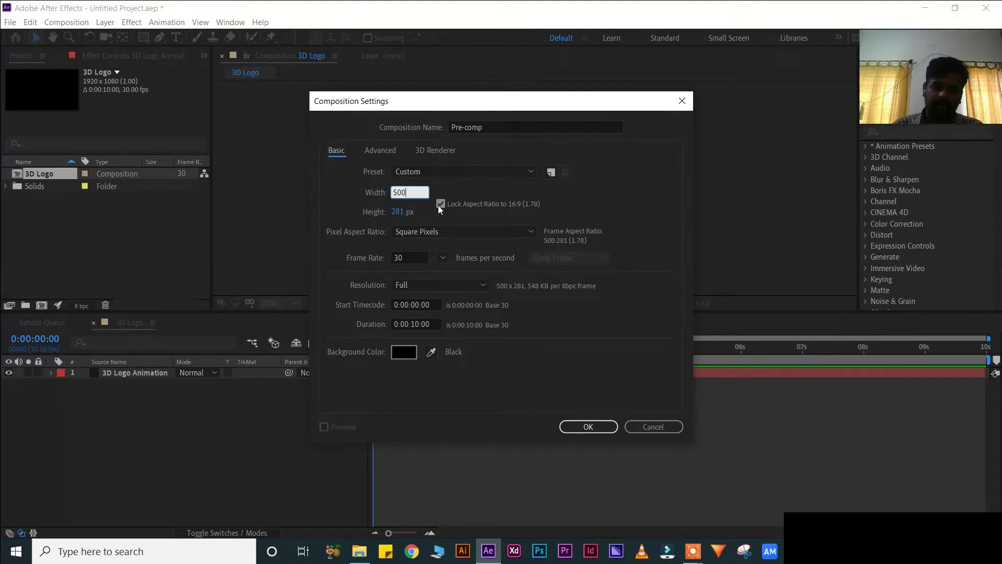
click(440, 204)
click(407, 212)
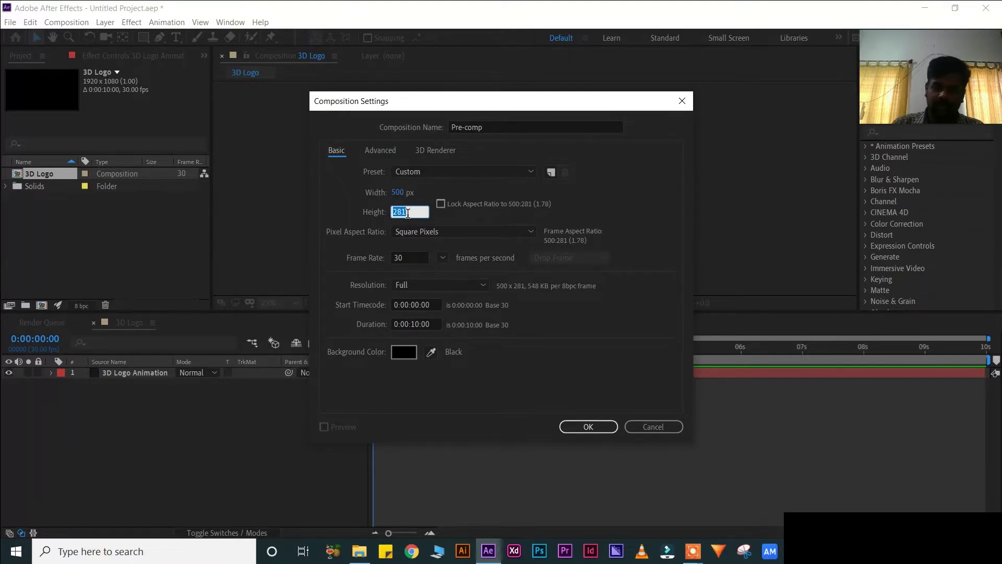
text(500)
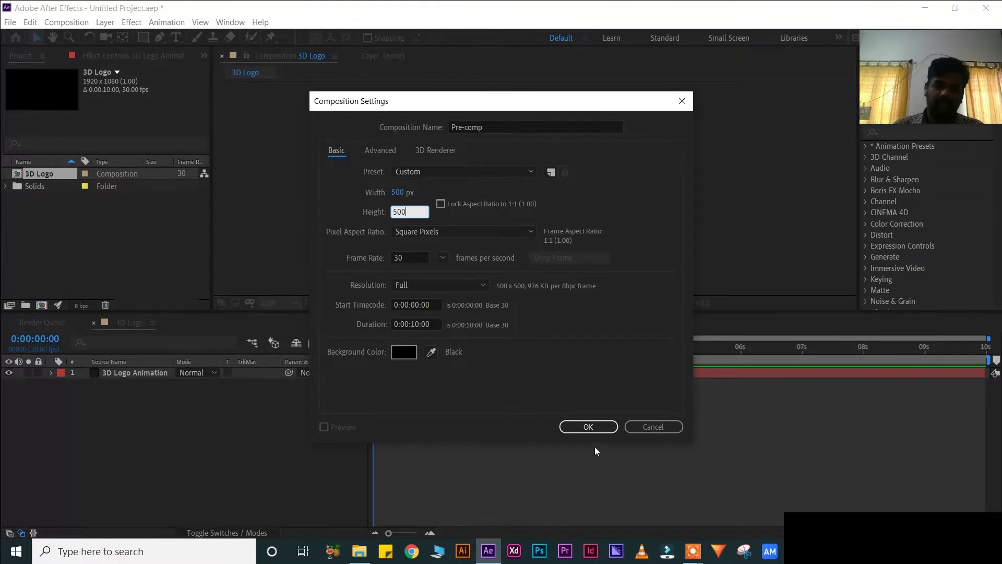
click(589, 427)
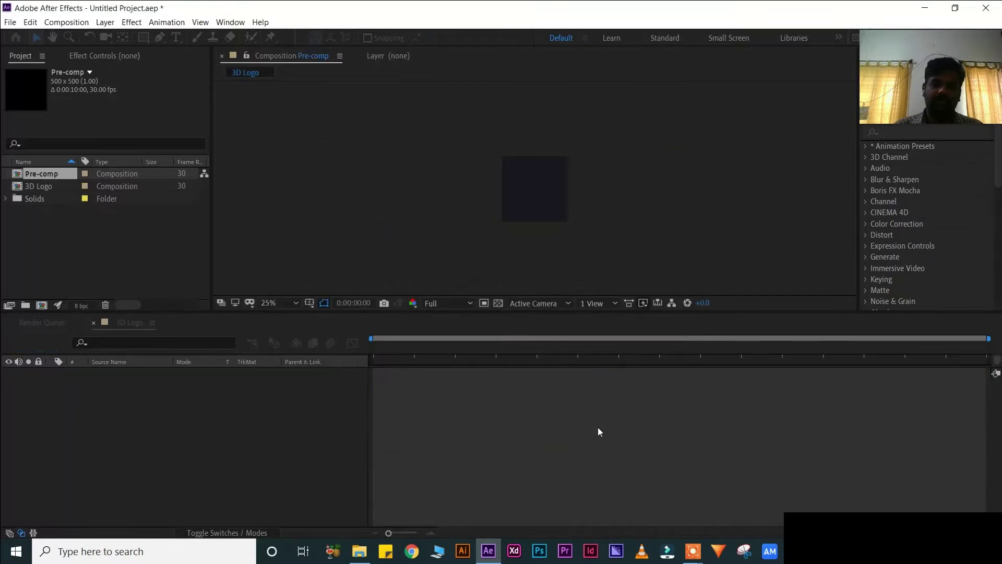
click(634, 234)
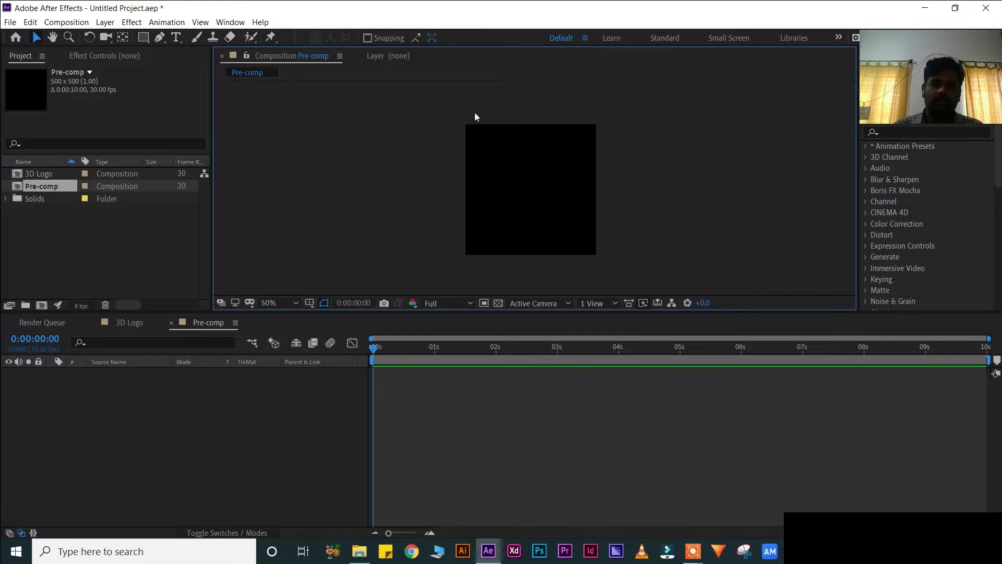
click(130, 323)
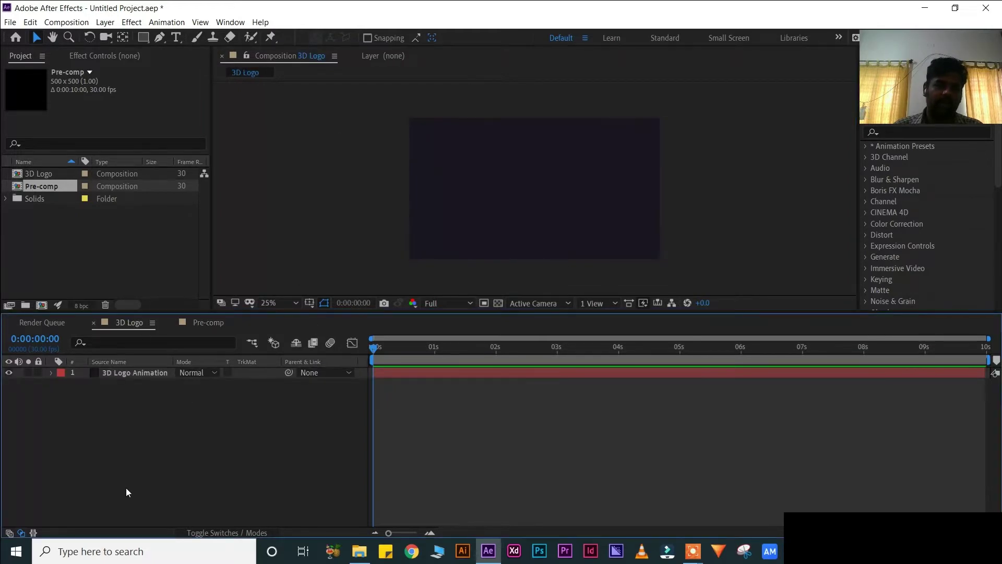
Recolour the 3D Logo Animation solid to pure white (FFFFFF) at full comp size
click(134, 375)
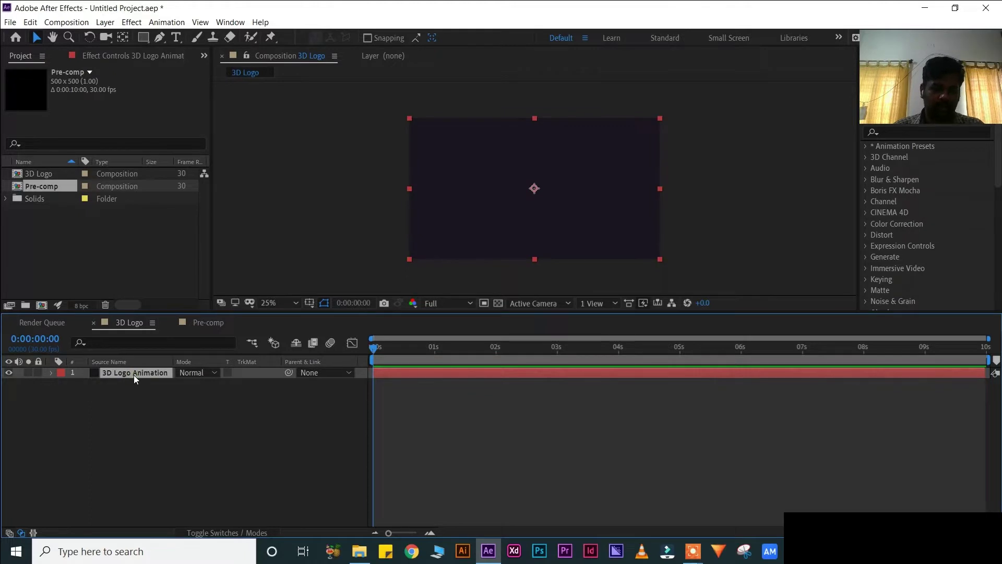
key(ctrl+shift+y)
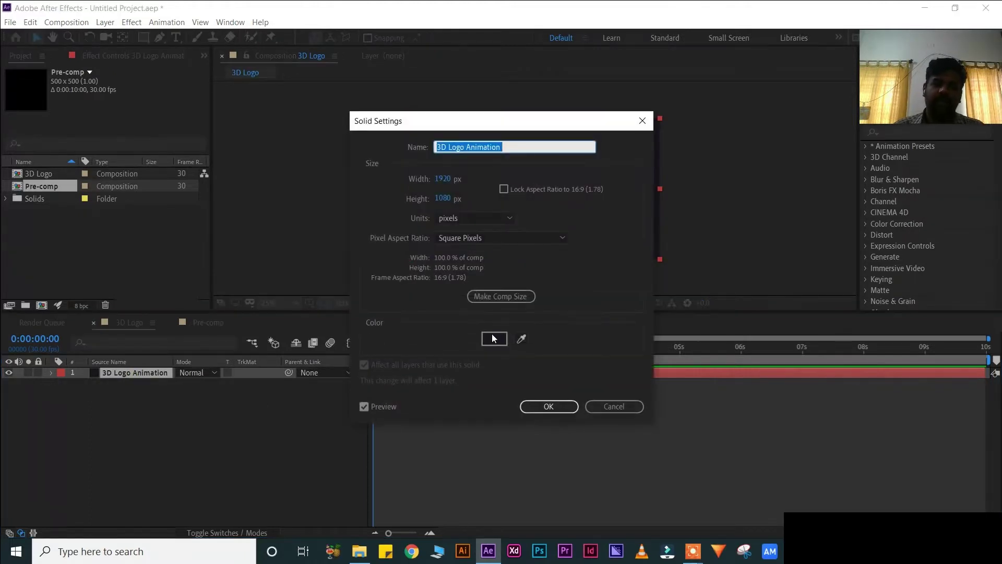
click(494, 338)
drag(459, 268, 347, 195)
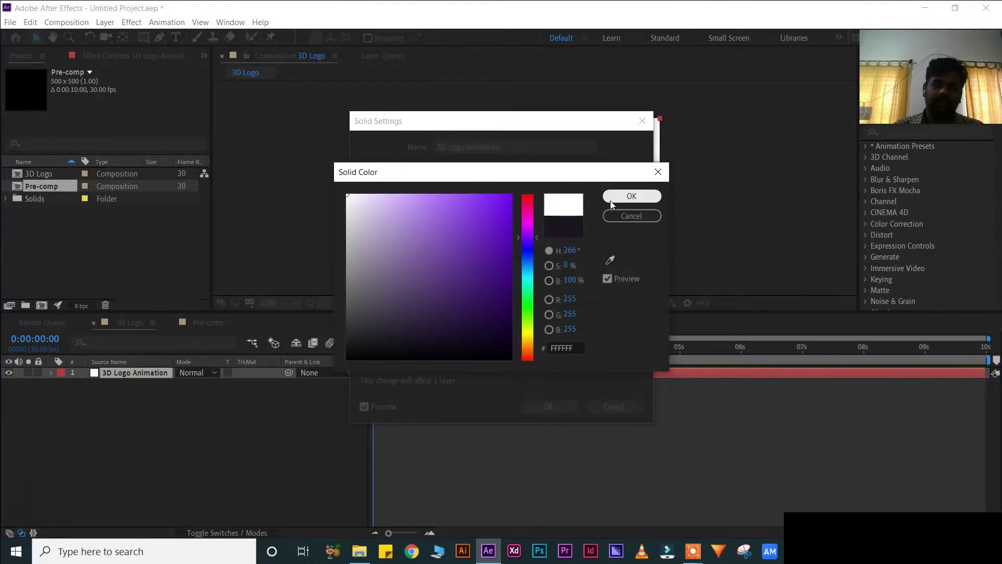
click(612, 202)
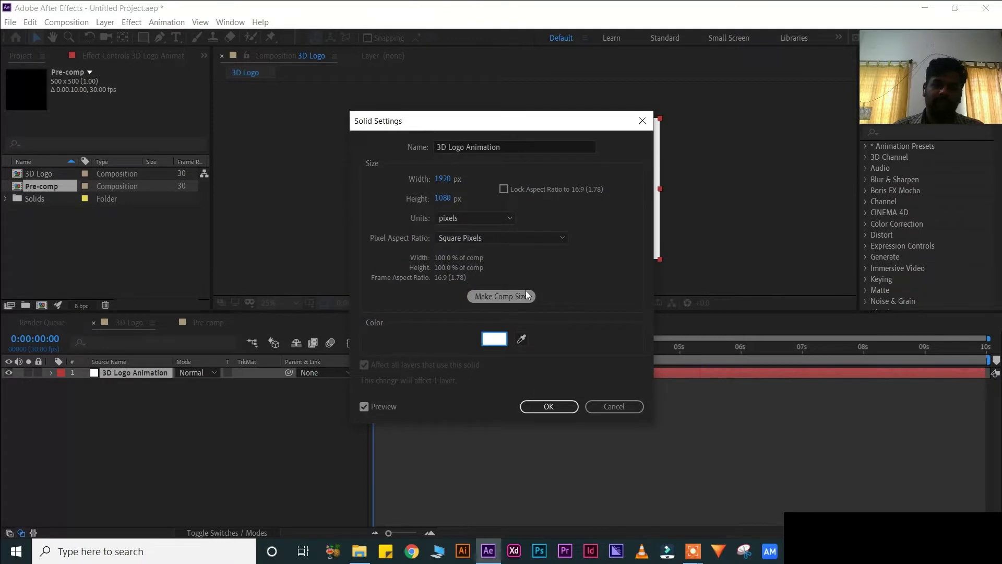
click(525, 293)
click(536, 402)
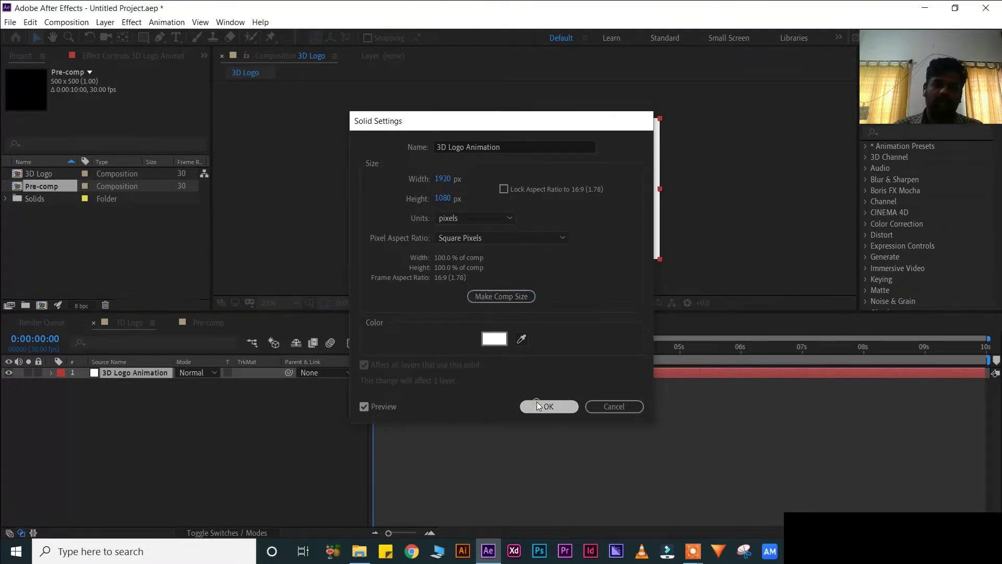
click(505, 406)
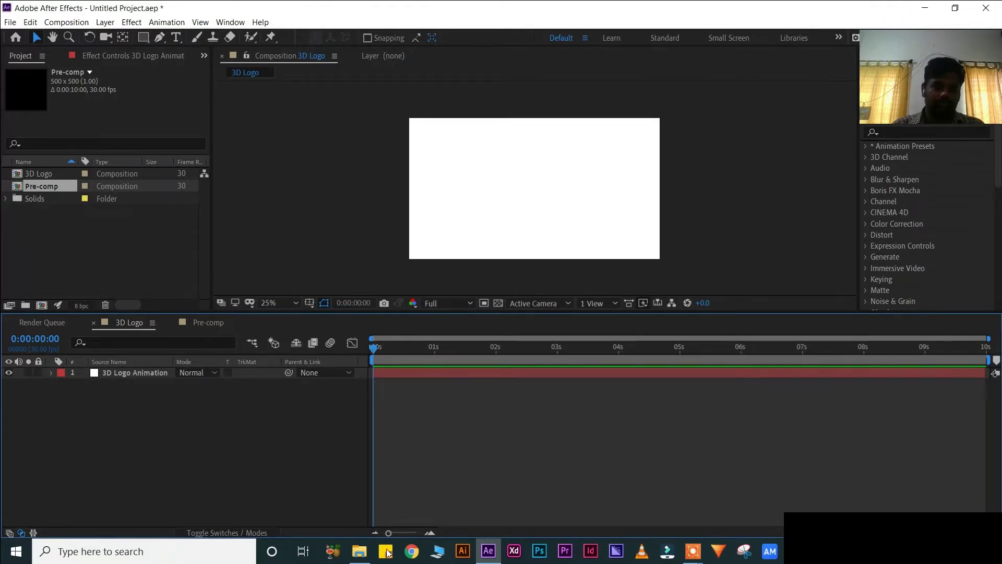
Drag the Ae logo file from the Software Logo folder into the Project panel
mouse_move(365, 552)
click(364, 522)
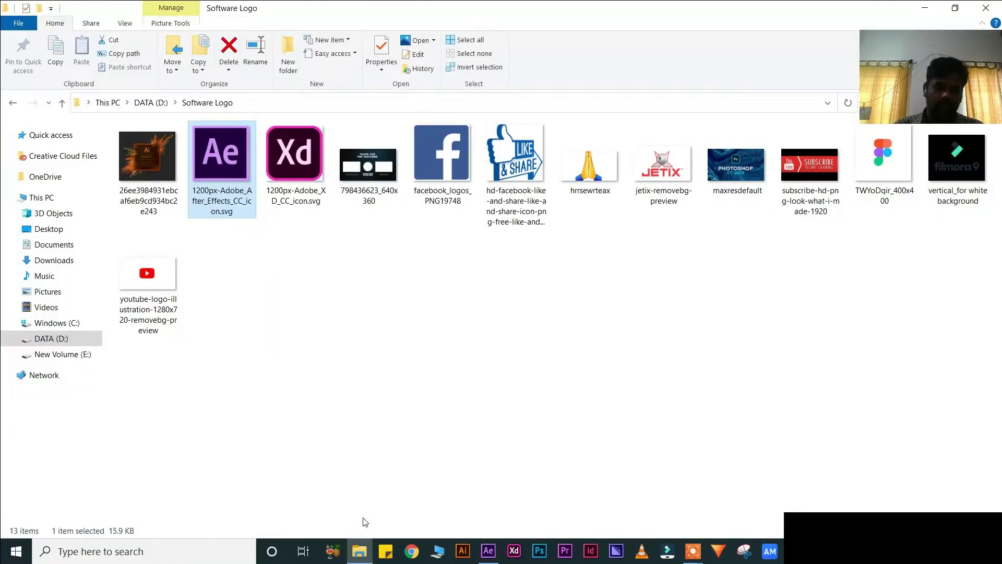
drag(236, 158, 76, 252)
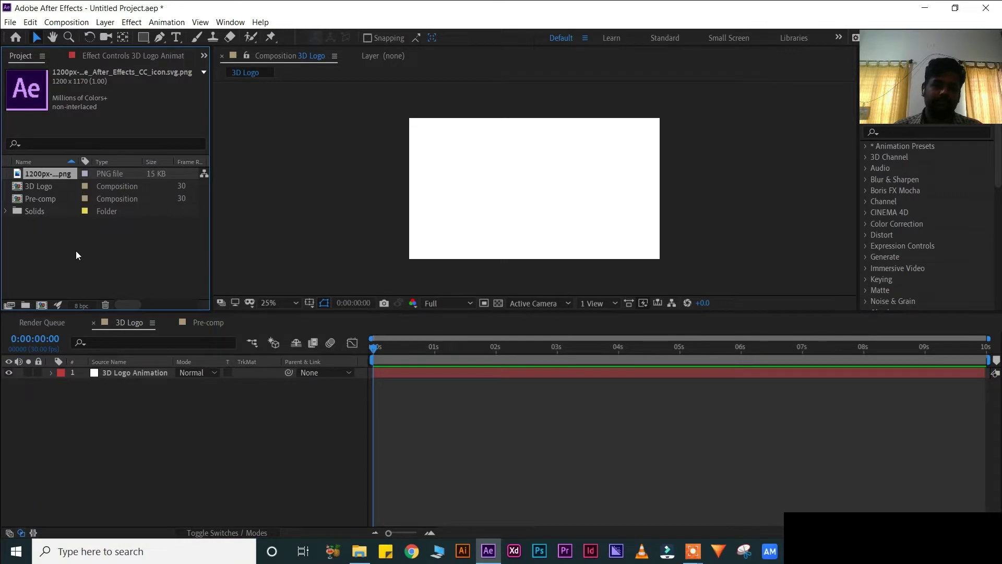
Place the Ae logo PNG in the Pre-comp timeline and scale it to 11.7, 12.0%
click(215, 324)
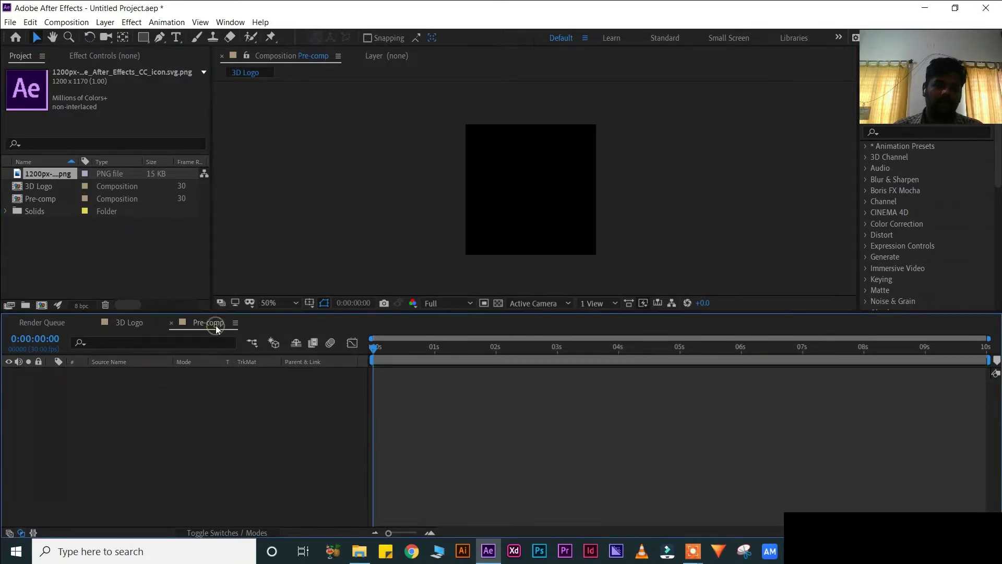
drag(48, 176, 116, 377)
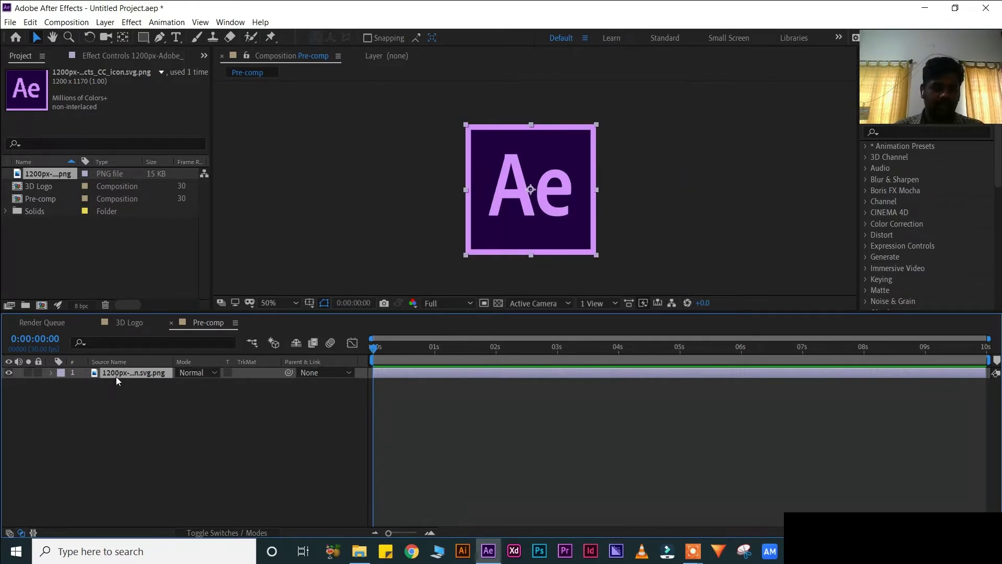
key(s)
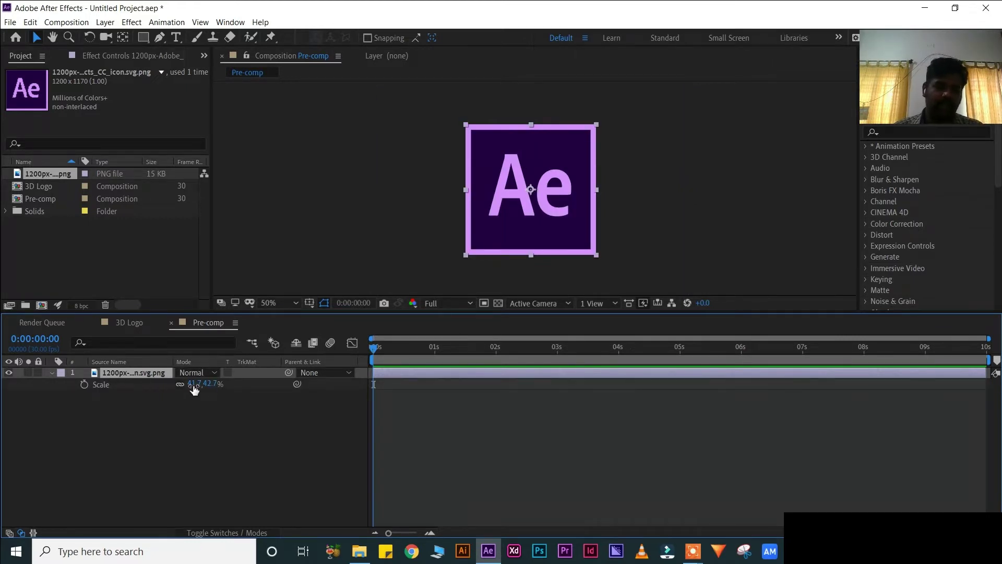
drag(191, 384, 177, 389)
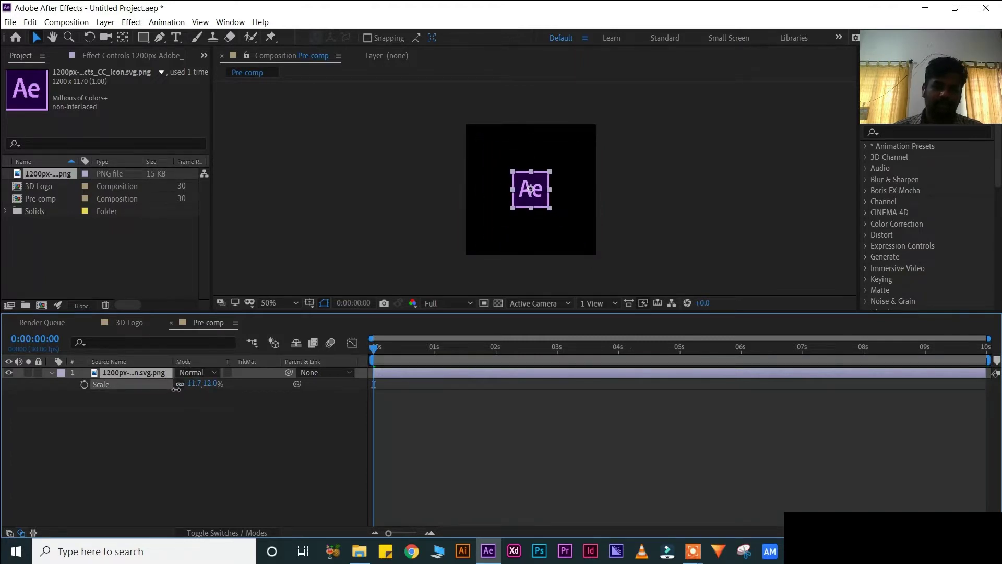
click(218, 446)
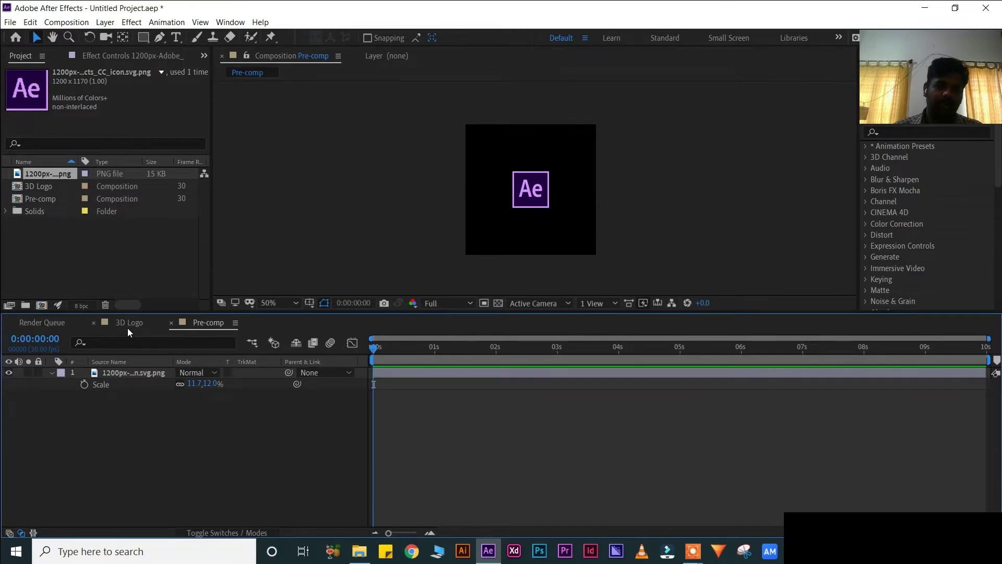
Add Pre-comp as a layer in 3D Logo and scale it up to 361%
click(128, 323)
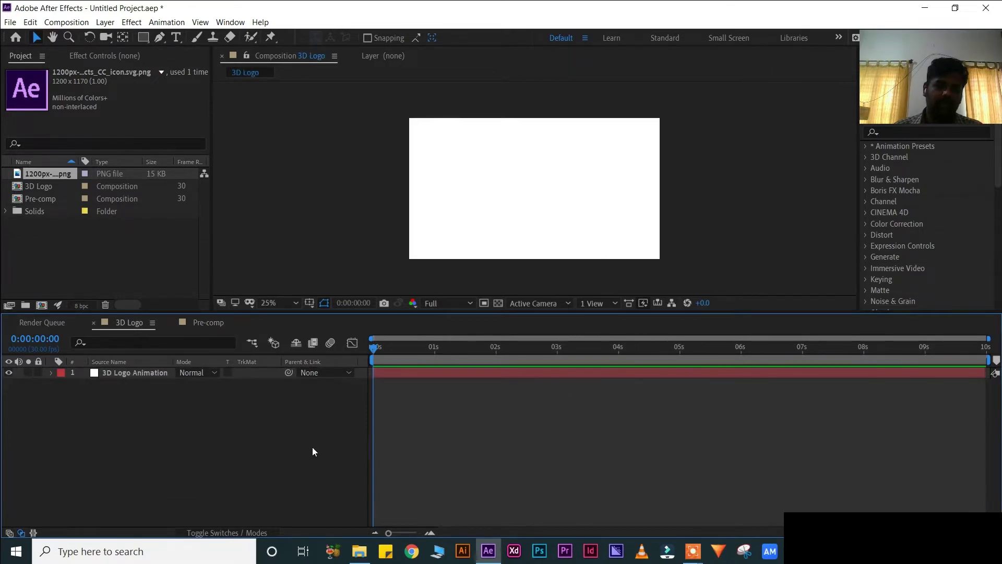
click(34, 199)
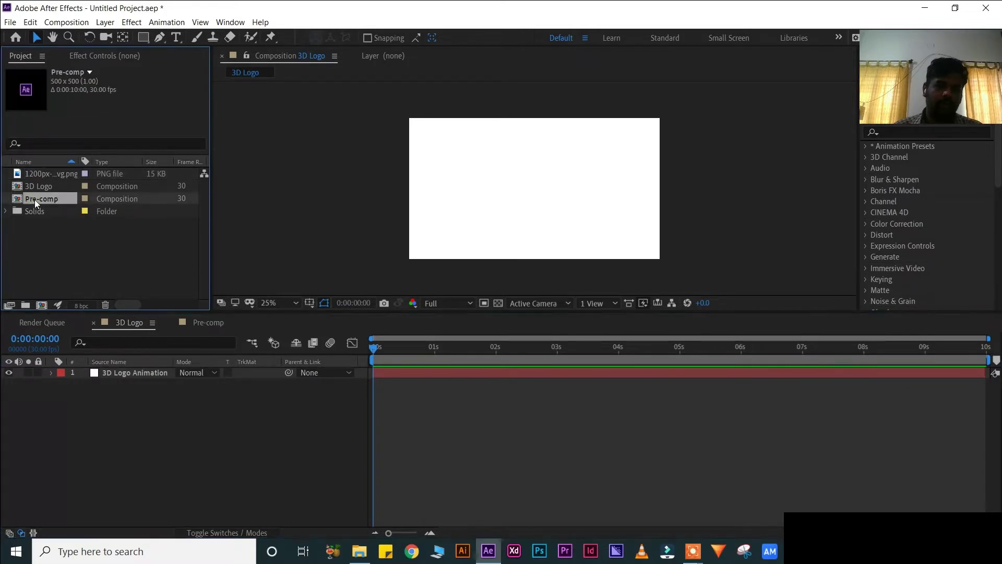
drag(34, 199, 124, 371)
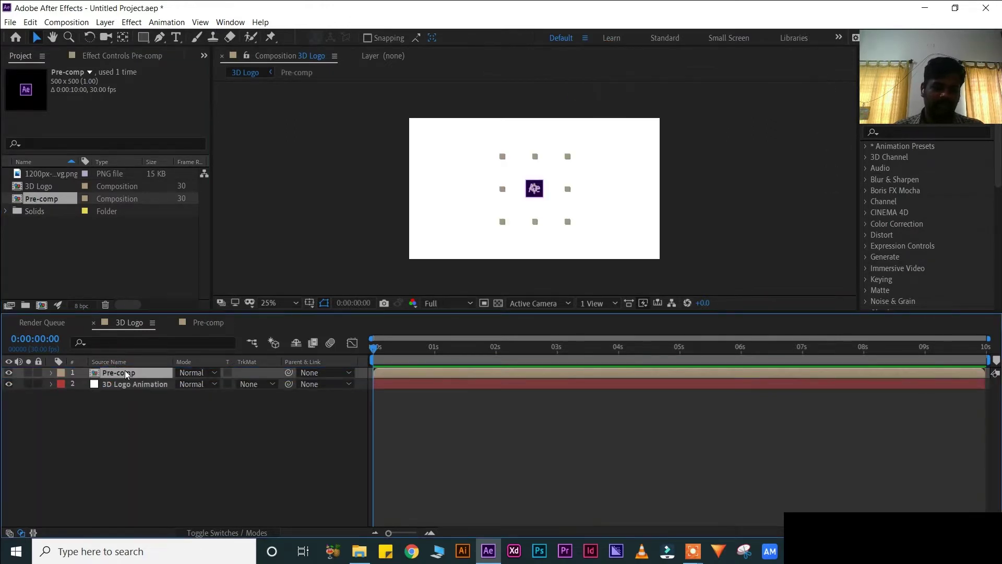
key(s)
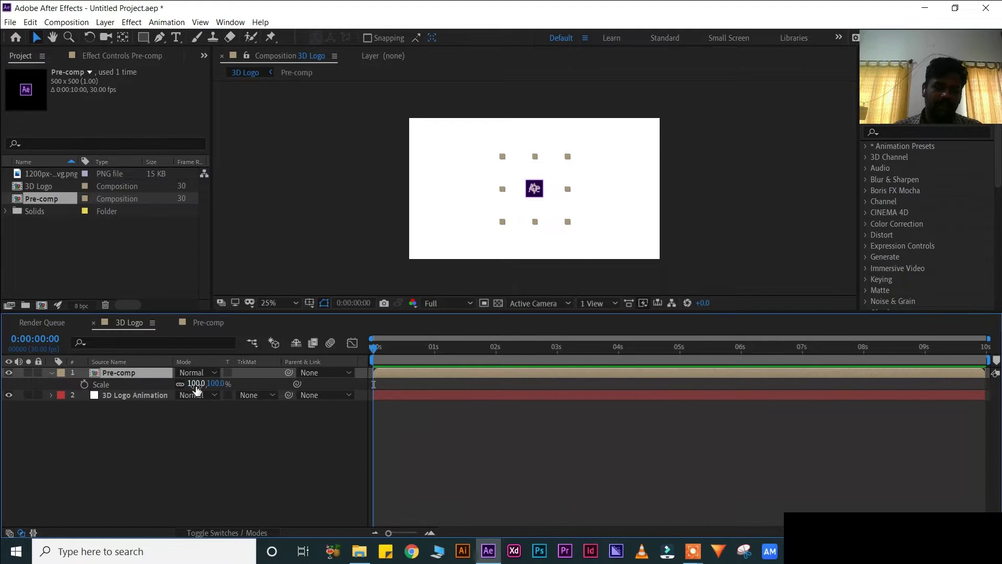
drag(195, 385, 328, 374)
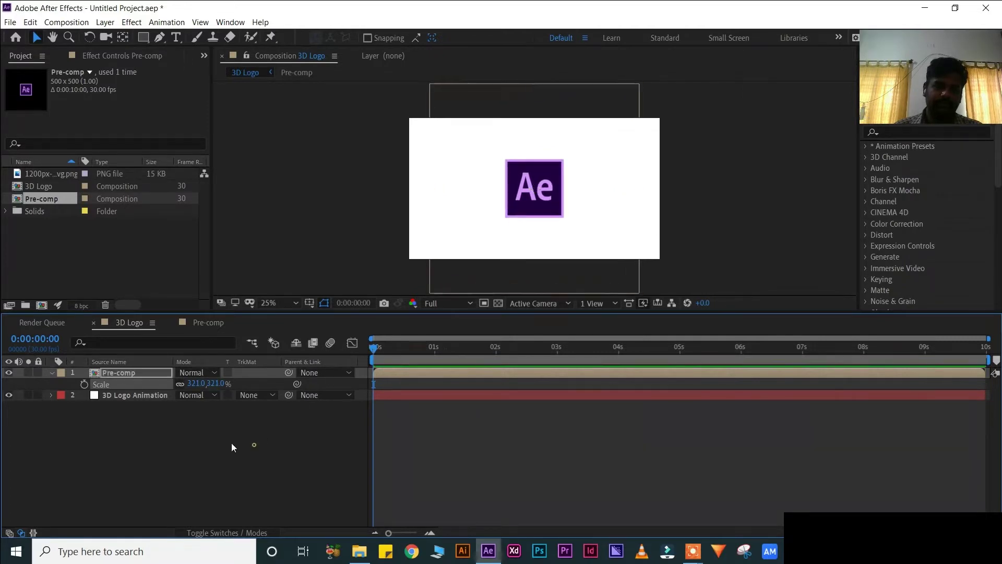
click(232, 447)
mouse_move(207, 384)
mouse_down()
mouse_move(231, 385)
mouse_move(223, 386)
mouse_up()
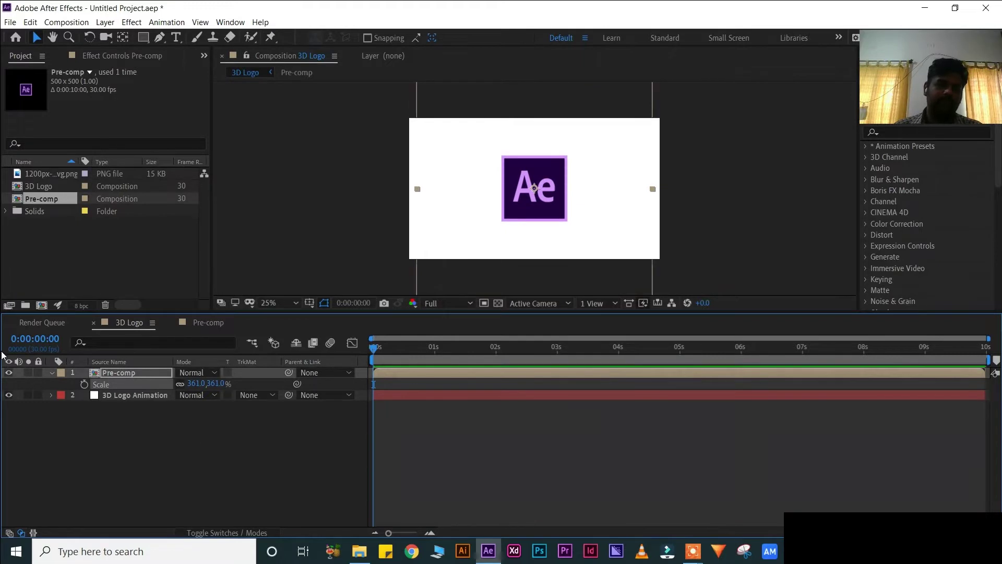
click(50, 372)
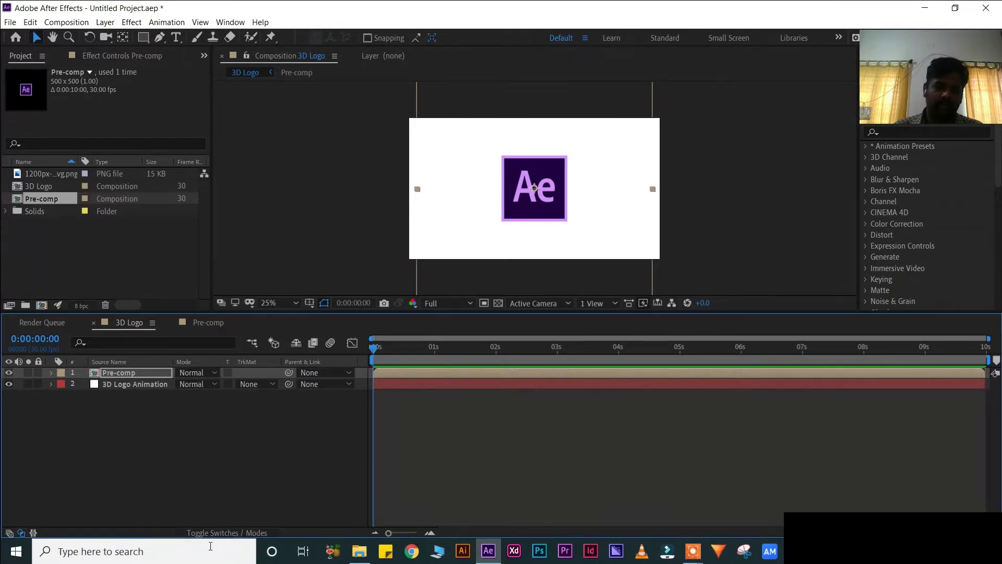
Show the layer switches and turn on the 3D Layer switch for Pre-comp
click(225, 533)
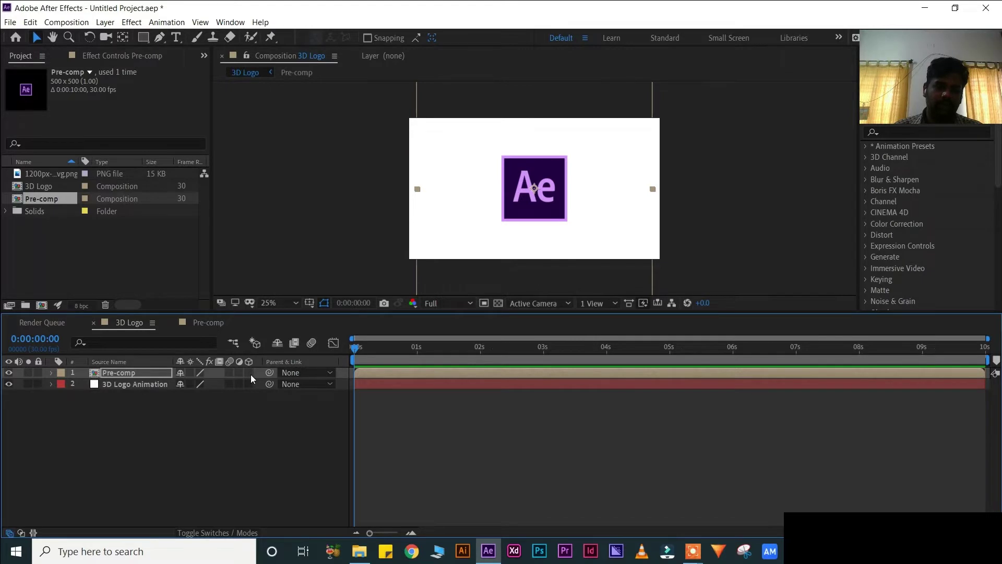
click(250, 374)
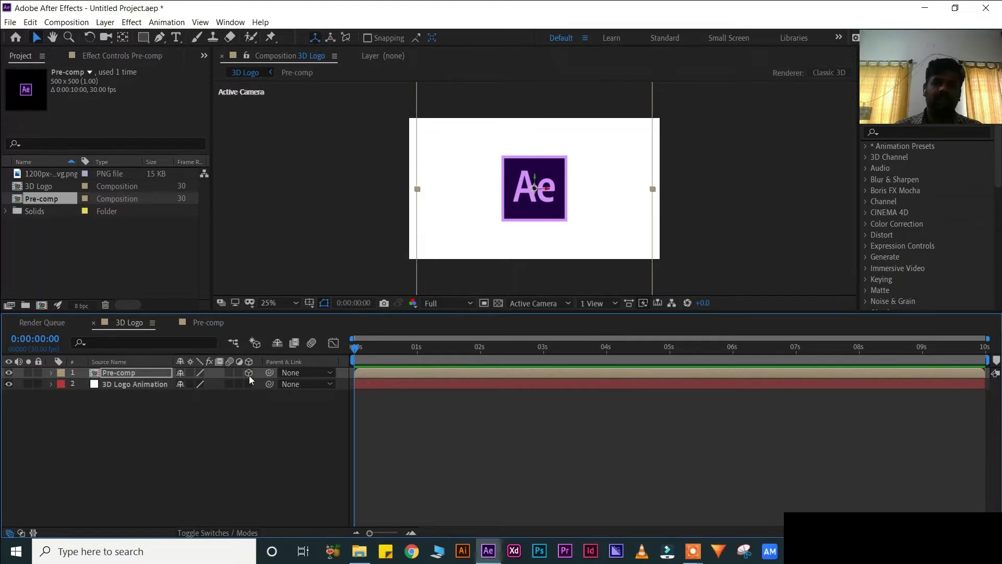
click(271, 450)
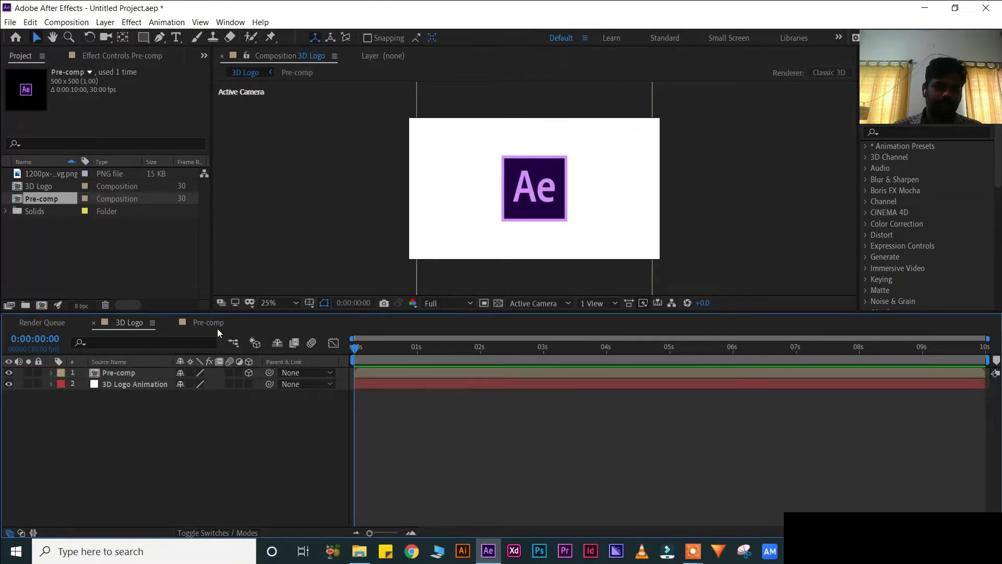
Check the Pre-comp composition, then return to 3D Logo and reselect the Pre-comp layer
click(215, 325)
click(139, 324)
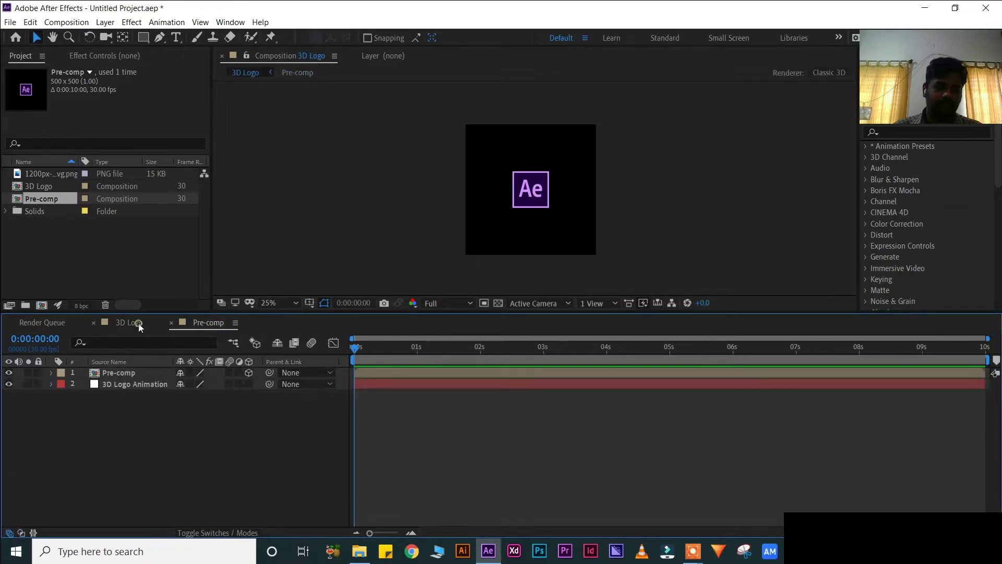
click(136, 377)
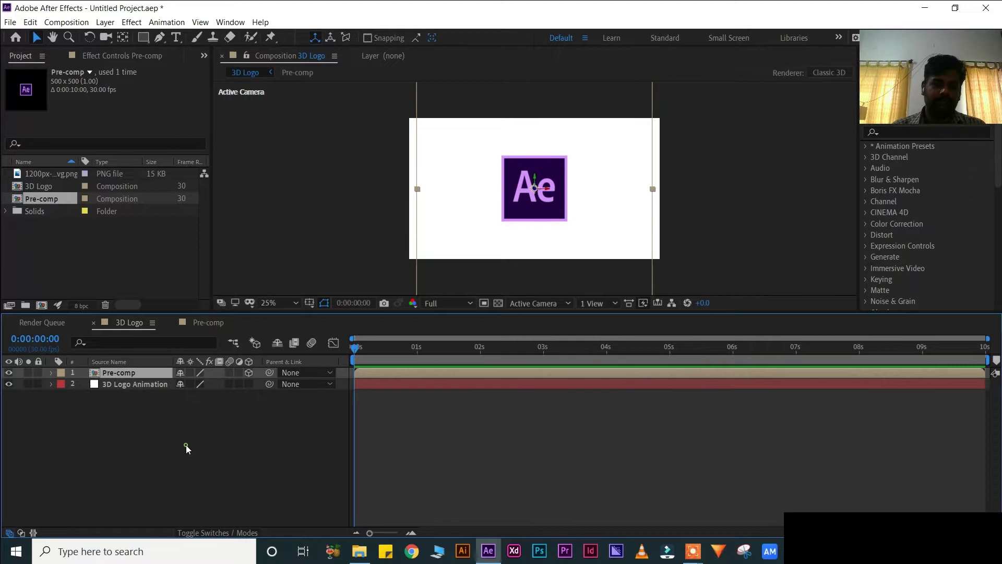
click(200, 460)
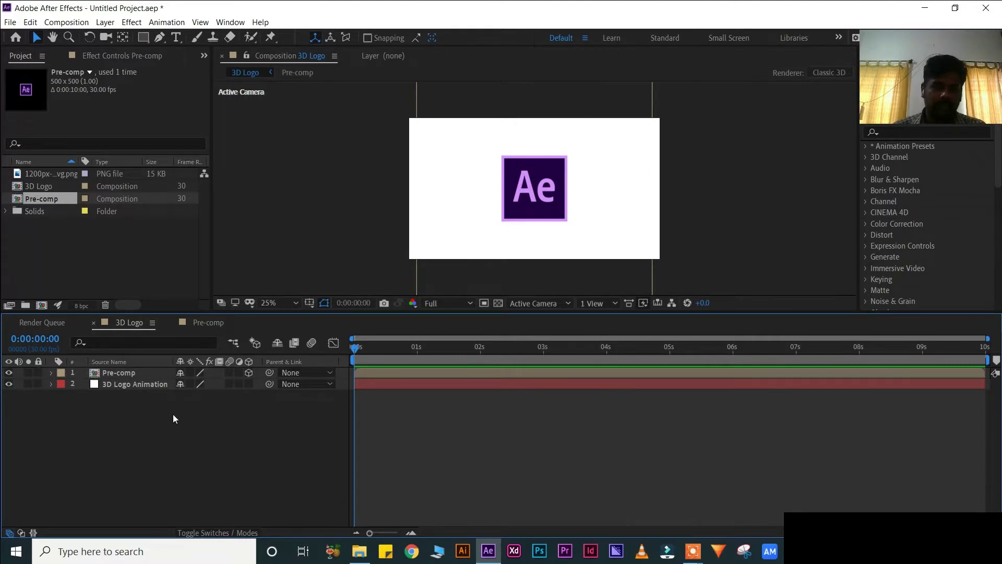
click(134, 373)
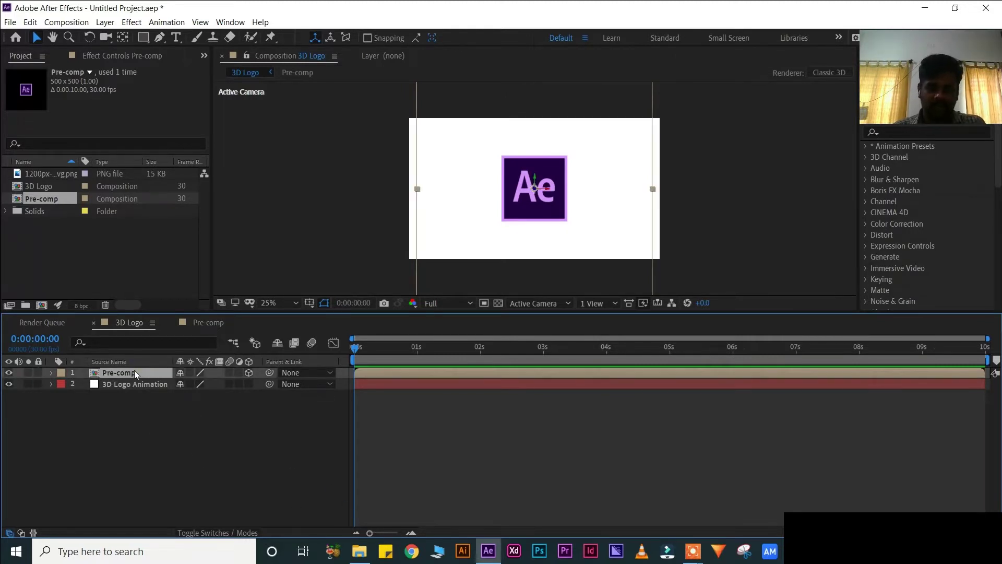
Show the Pre-comp layer's Position and copy the [position[0], position[1], index] snippet from the sticky notes
key(p)
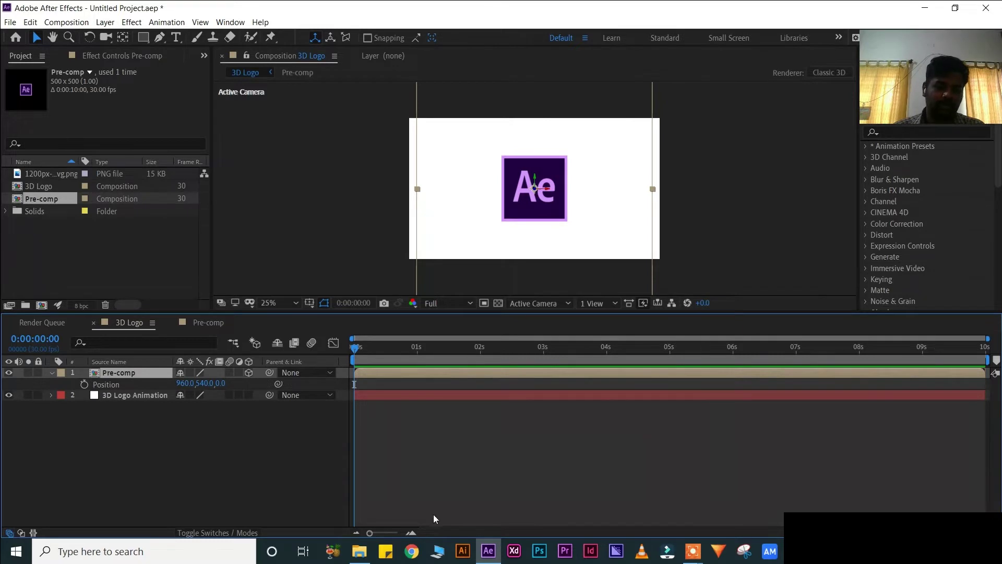
click(385, 550)
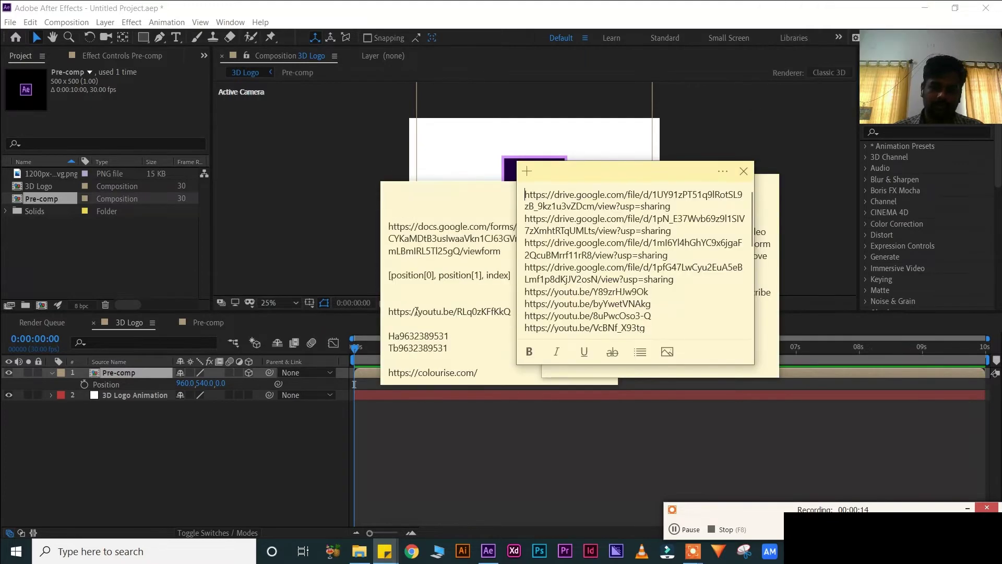
drag(510, 276, 390, 278)
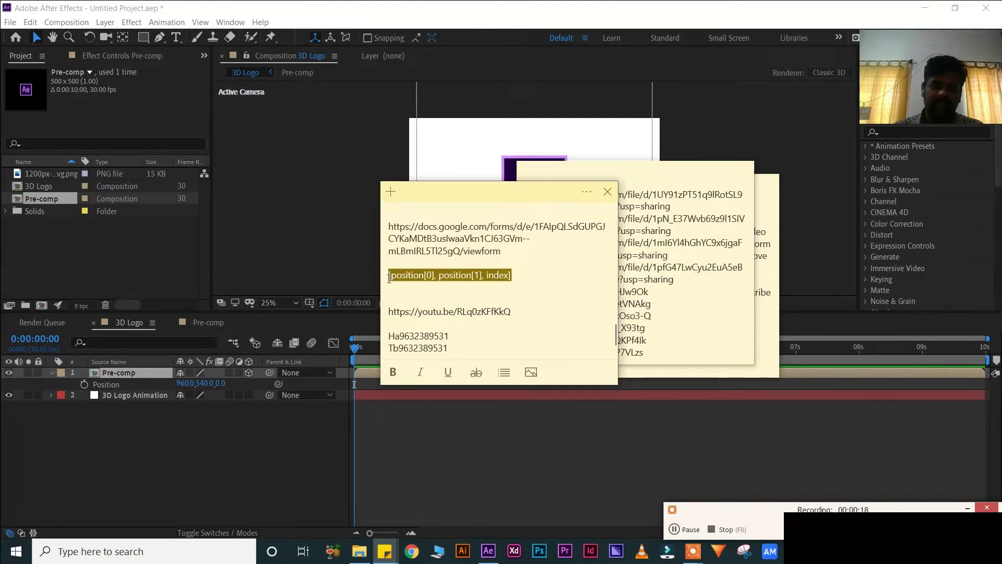
right_click(430, 278)
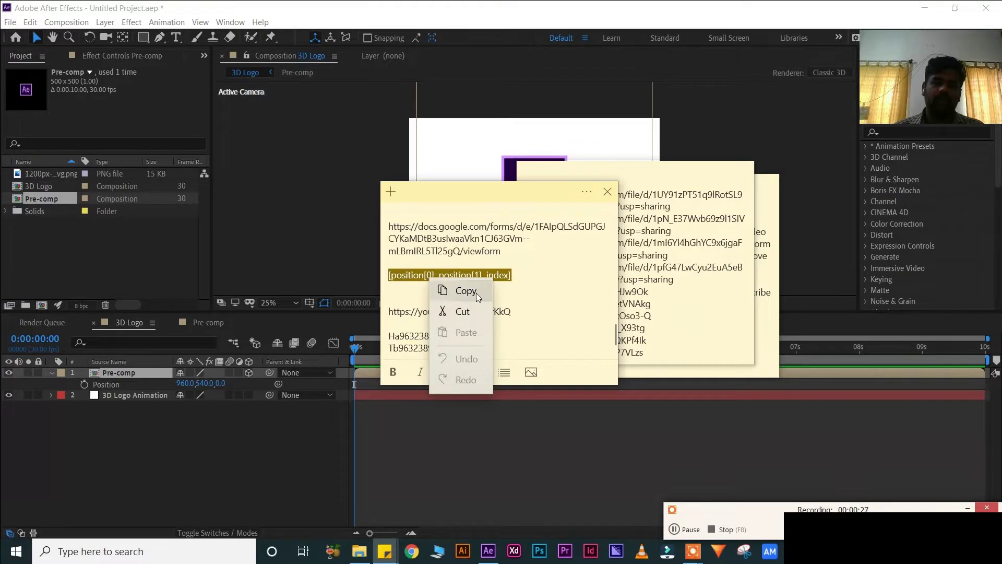
click(476, 292)
click(585, 425)
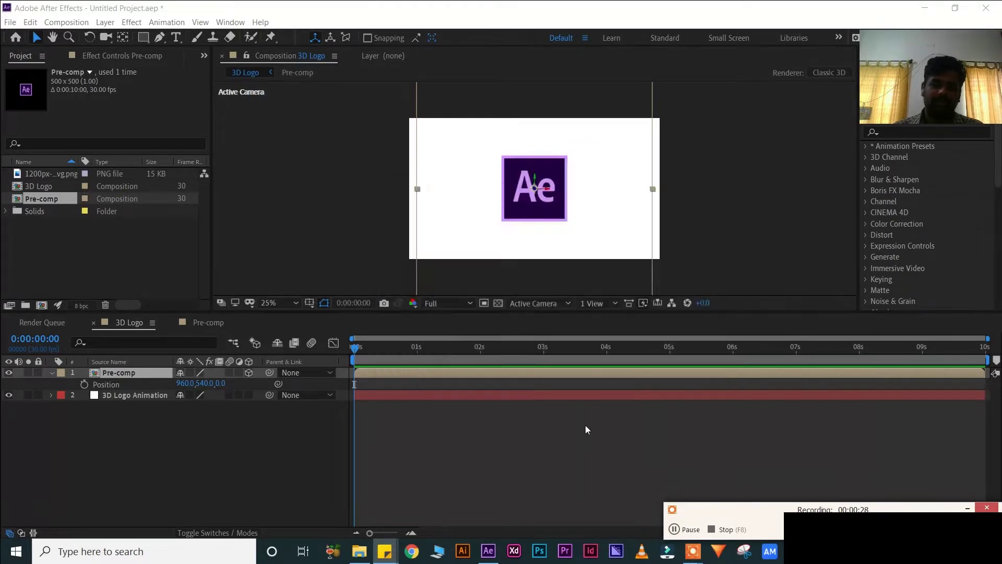
Paste [position[0], position[1], index] as the Position expression, commit it, and preview
alt+click(85, 385)
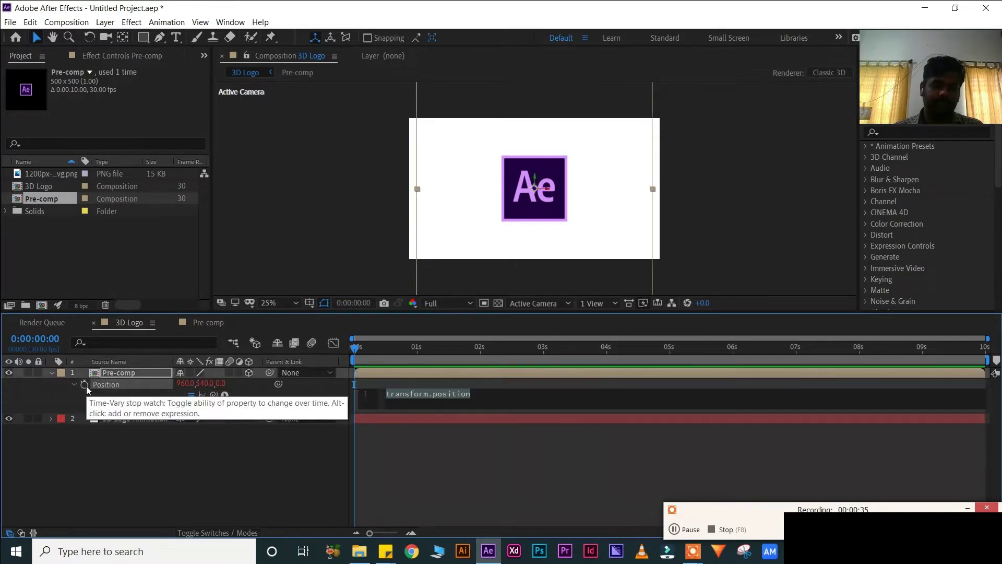
key(ctrl+v)
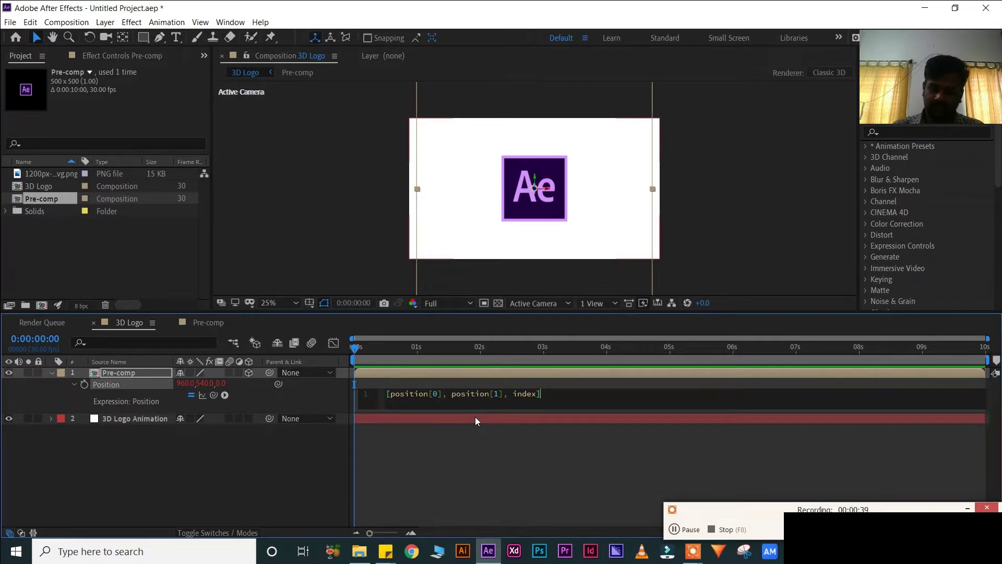
key(KP_Enter)
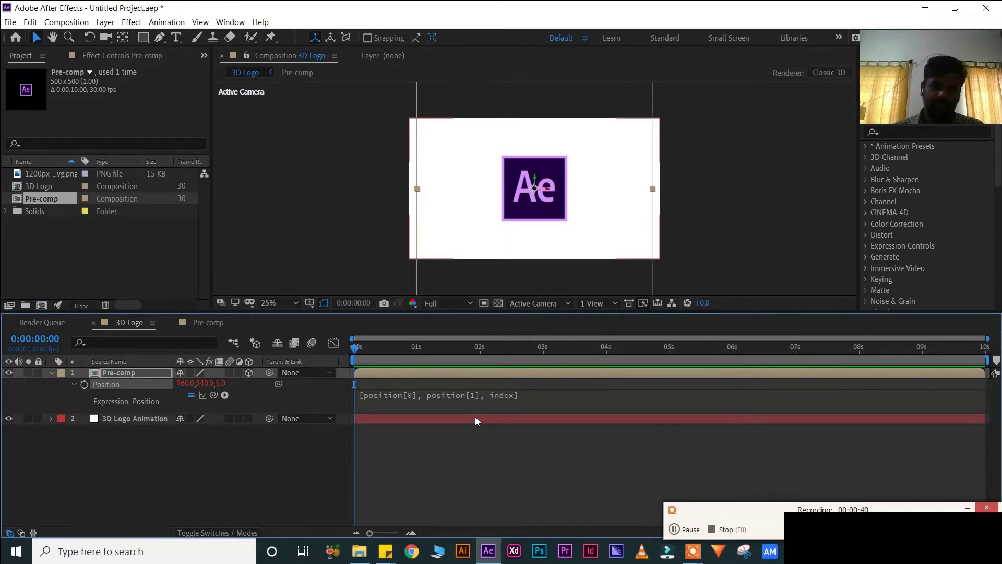
key(space)
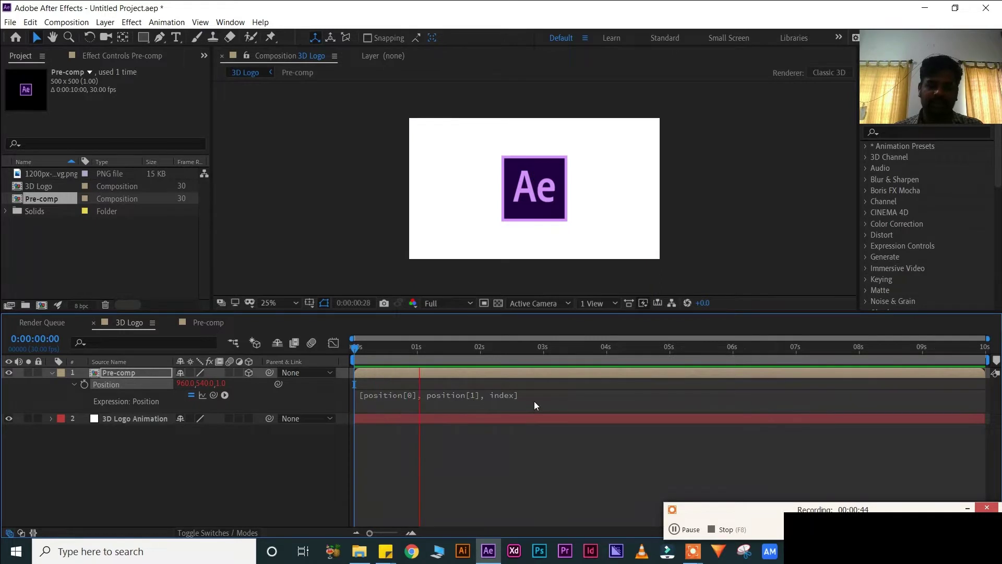
key(space)
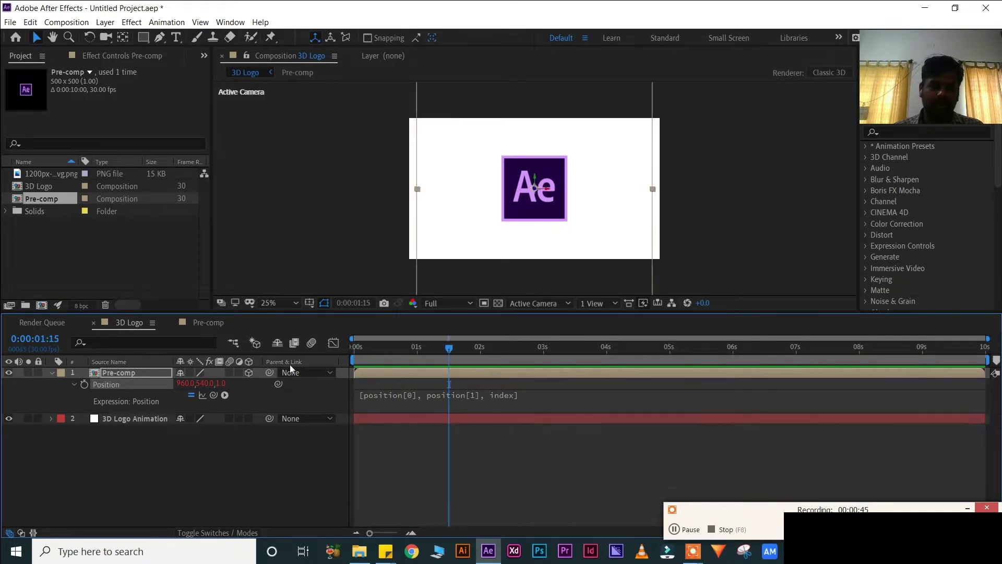
Collapse Position, return the time to the start, and duplicate the Pre-comp layer several times
click(51, 372)
drag(459, 346, 280, 353)
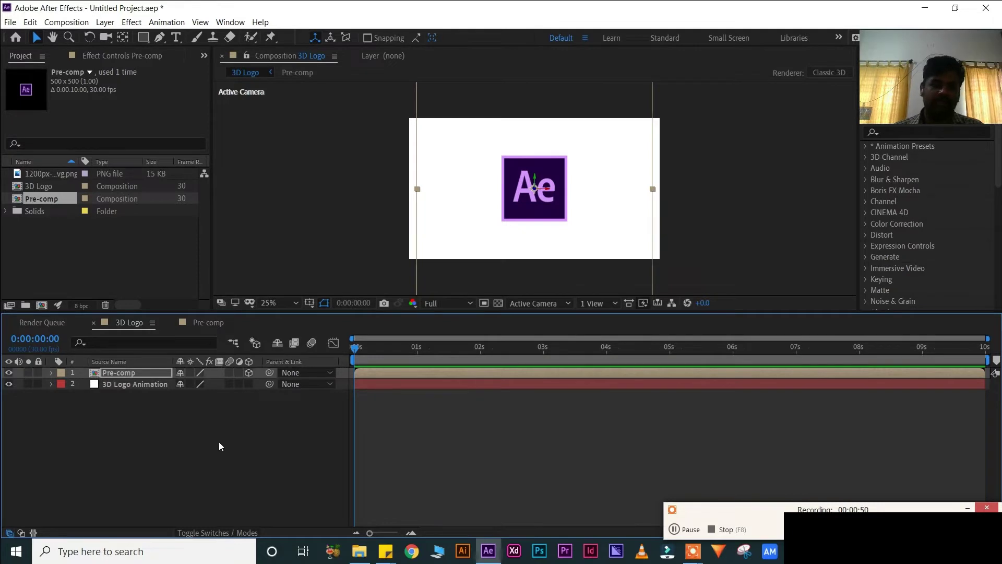
click(148, 378)
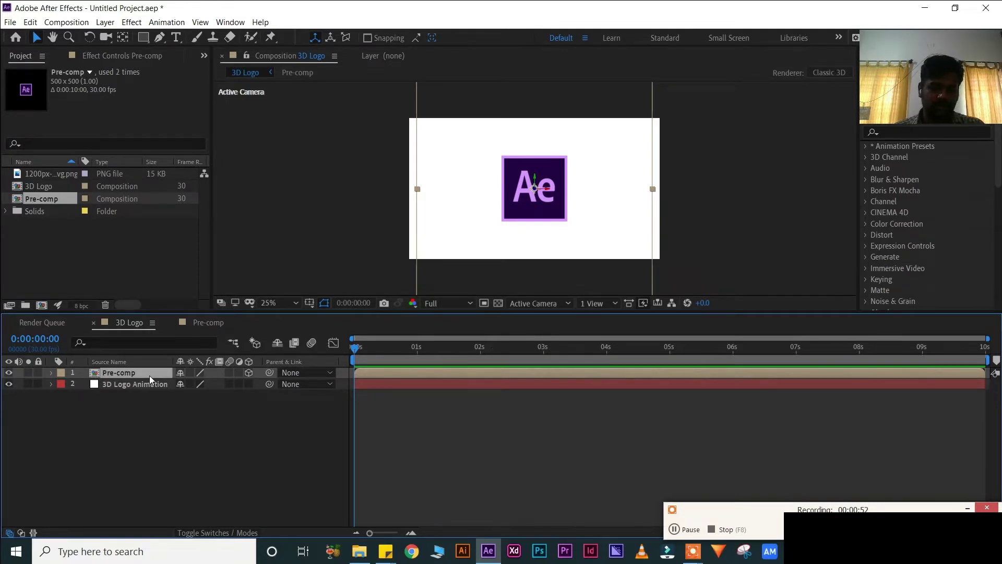
key(ctrl+d)
key(ctrl+d)
key(ctrl+d)
key(ctrl+d)
key(ctrl+d)
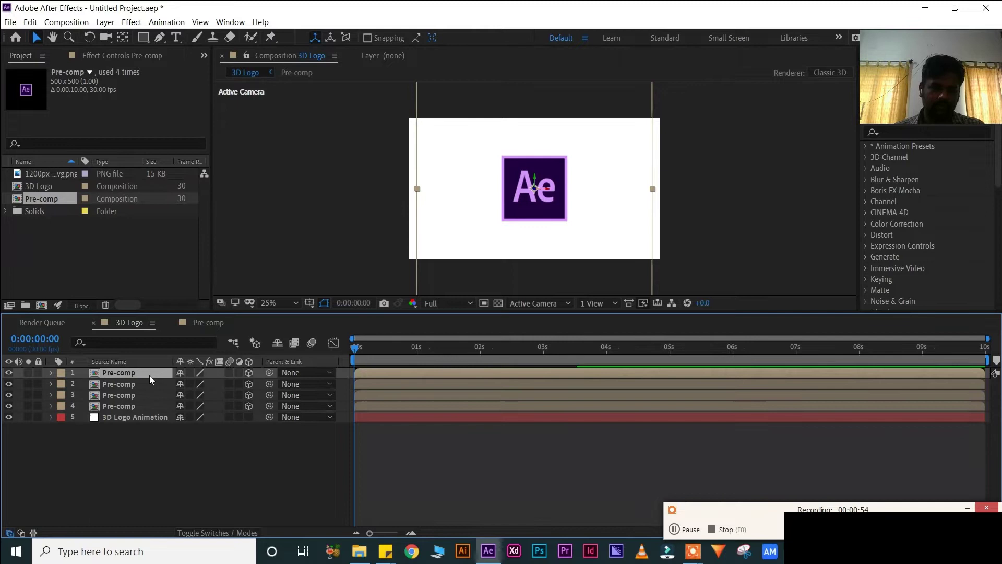
key(ctrl+d)
key(ctrl+d)
key(ctrl+d)
key(ctrl+d)
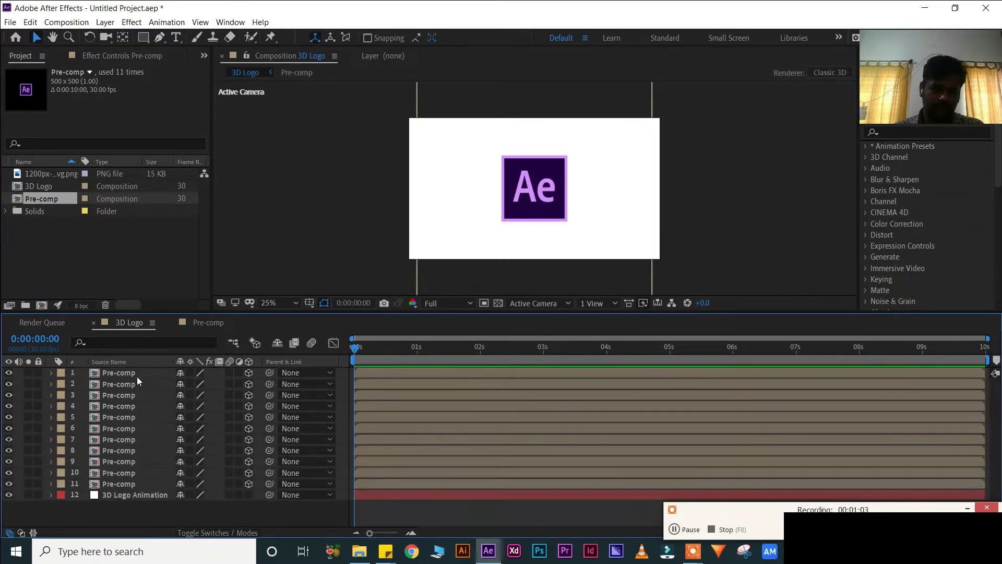
key(ctrl+d)
key(ctrl+d)
key(ctrl+d)
key(ctrl+d)
key(ctrl+d)
key(ctrl+d)
key(ctrl+d)
key(ctrl+d)
key(ctrl+d)
Keep duplicating to 31 copies, then delete the extra layer 31 copy to leave 30
scroll(139, 390, down, 1)
key(ctrl+d)
key(ctrl+d)
key(ctrl+d)
key(ctrl+d)
key(ctrl+d)
key(ctrl+d)
key(ctrl+d)
key(ctrl+d)
key(ctrl+d)
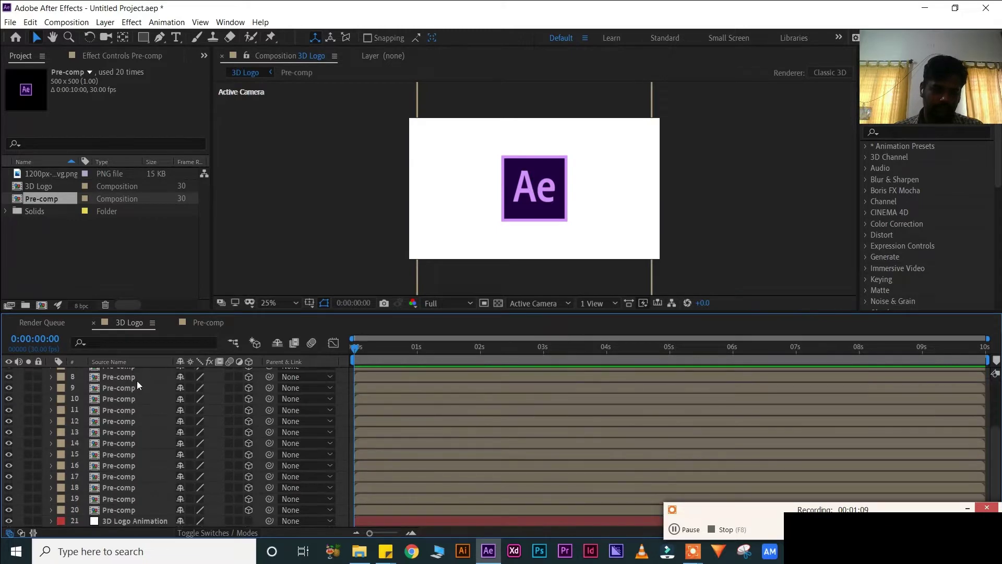
scroll(137, 381, up, 1)
click(136, 375)
key(ctrl+d)
key(ctrl+d)
scroll(156, 428, down, 5)
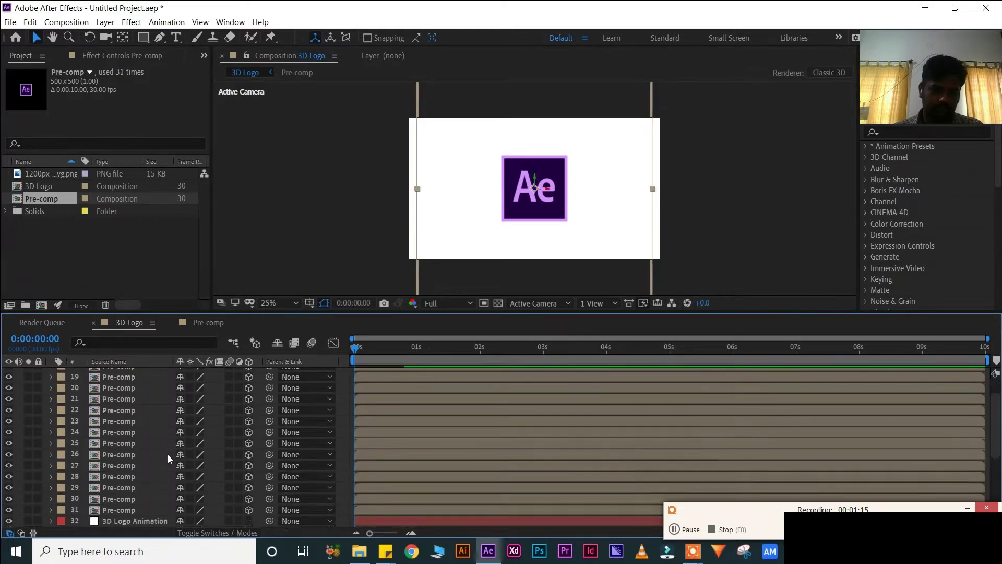
click(121, 507)
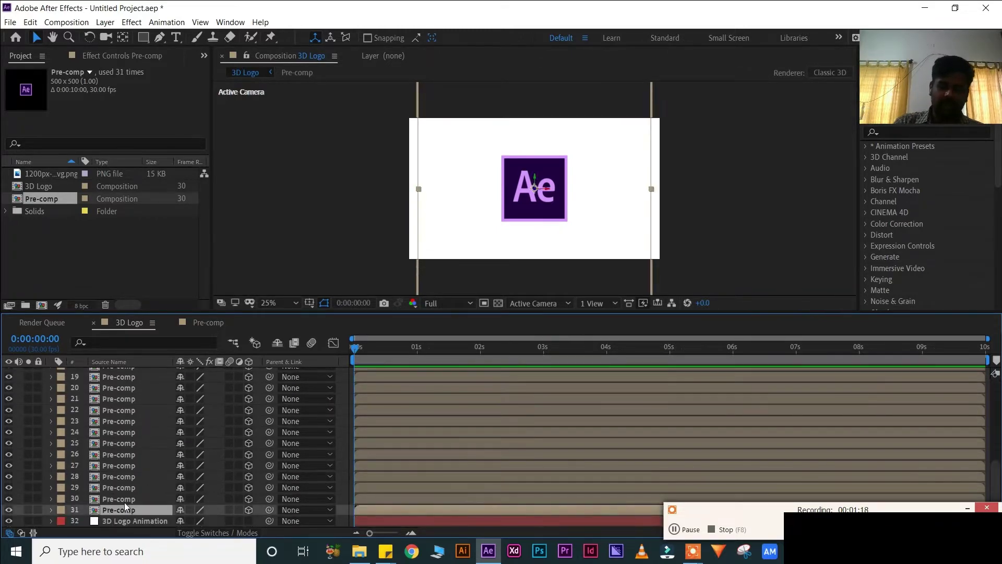
key(Delete)
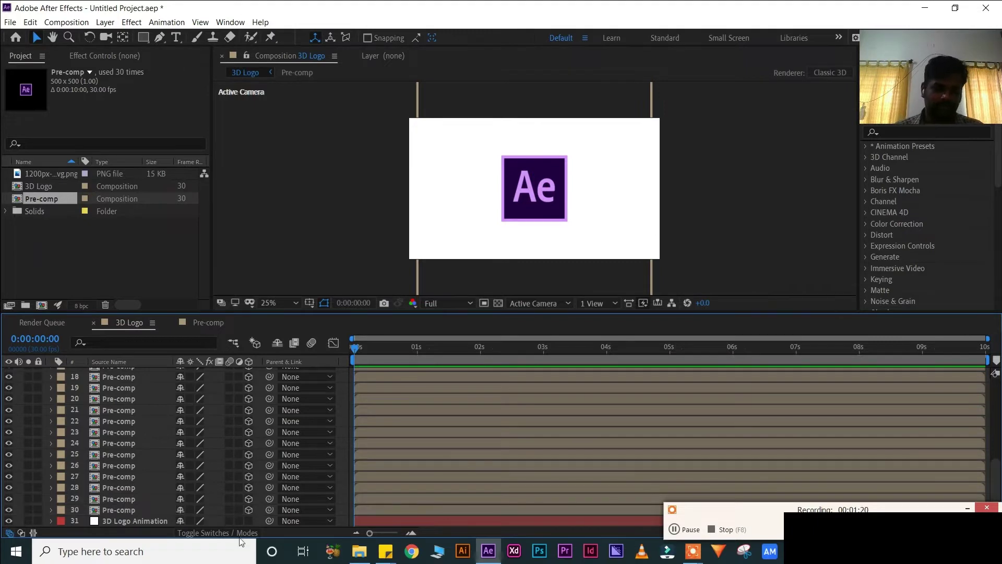
scroll(217, 457, up, 5)
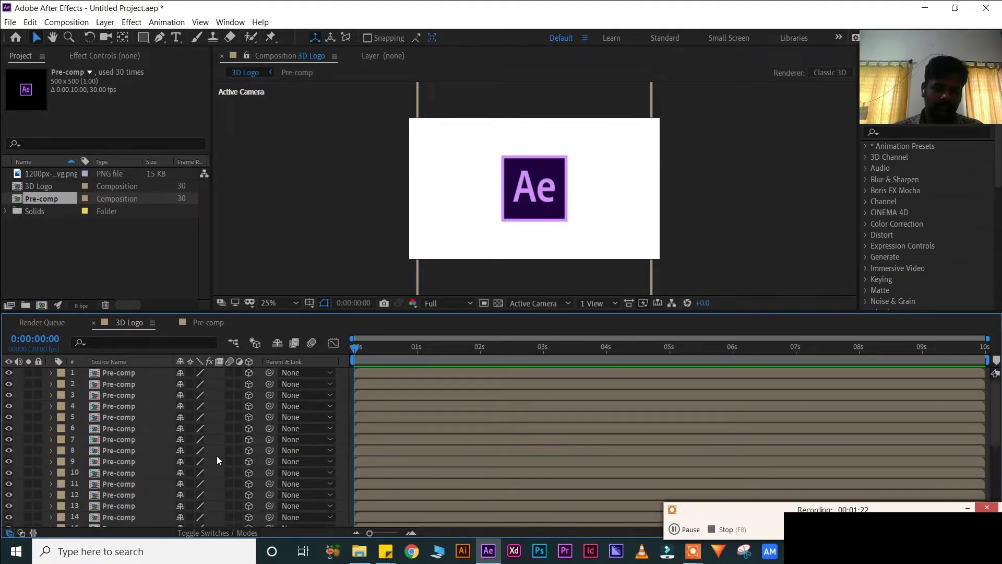
scroll(217, 455, down, 5)
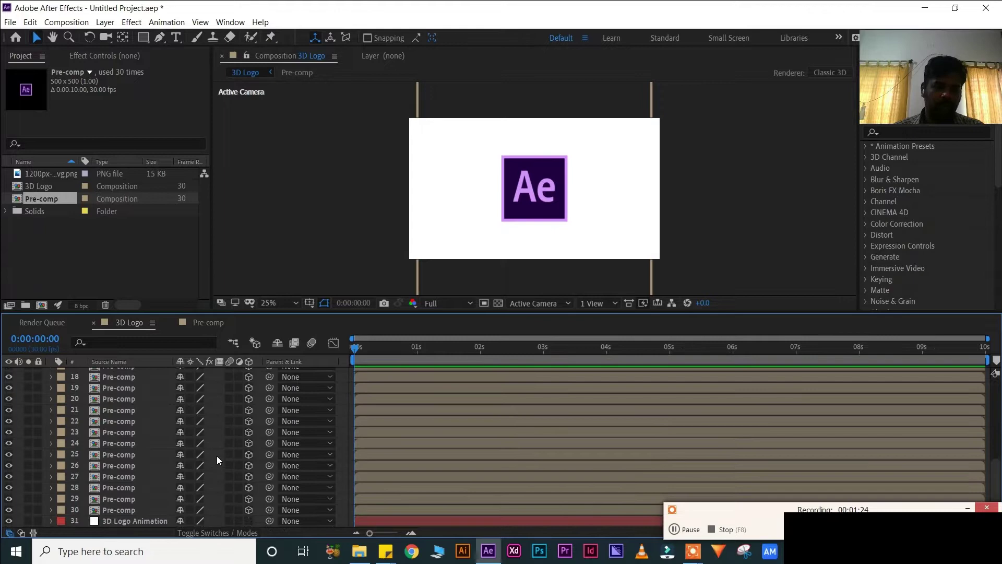
Add a new camera via Layer > New > Camera, trying 35mm before settling on the 50mm preset
click(114, 23)
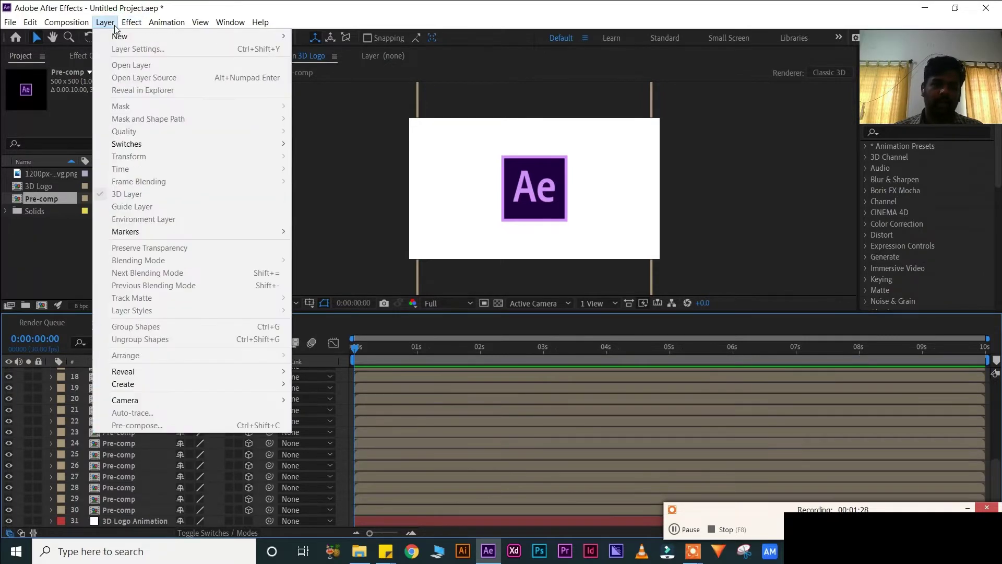
mouse_move(213, 37)
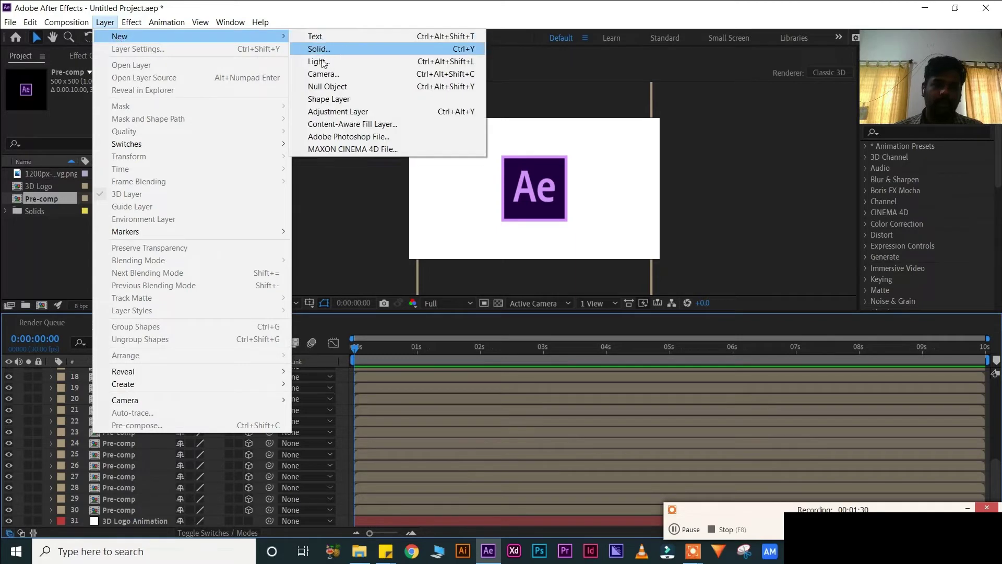
click(327, 78)
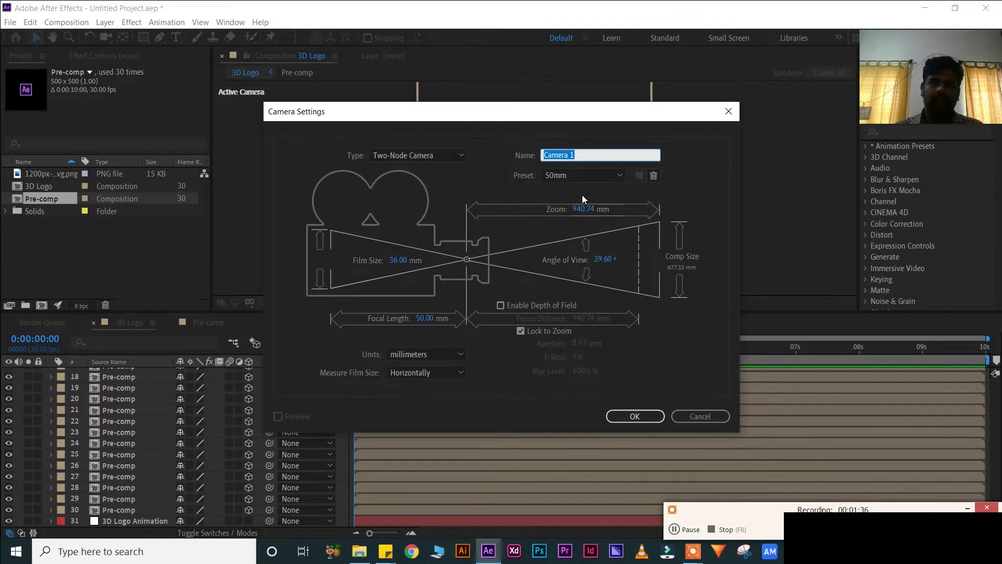
click(560, 174)
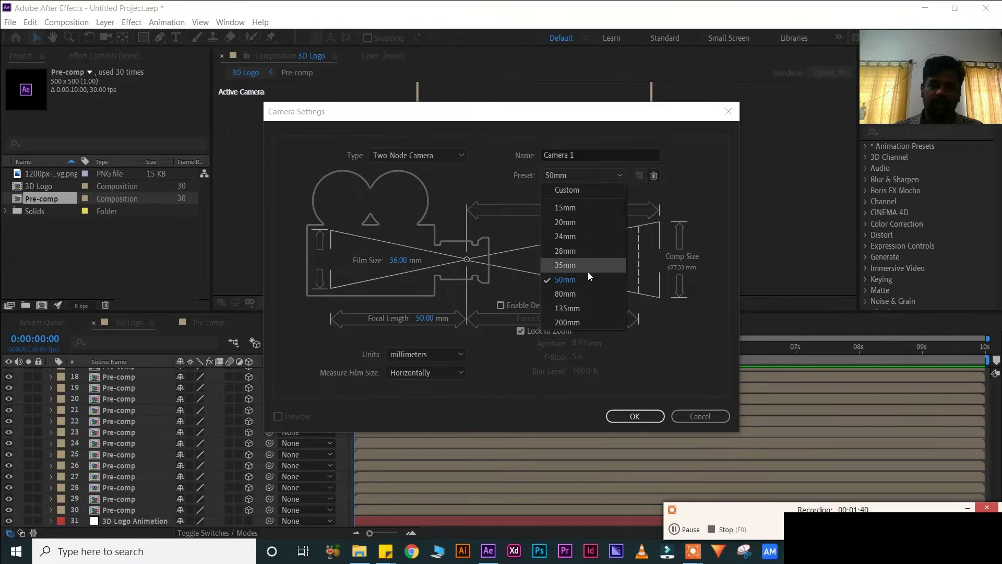
click(588, 269)
click(585, 182)
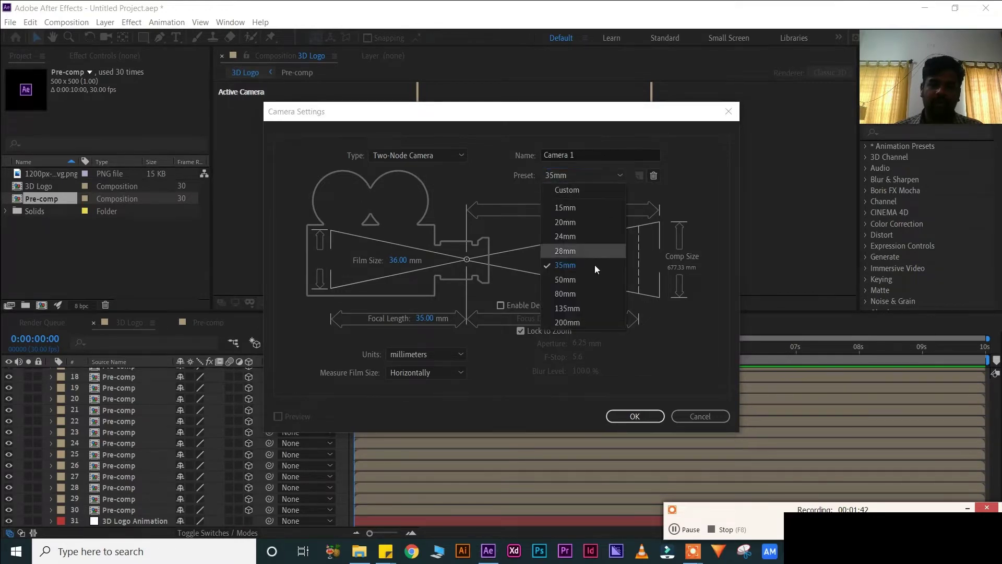
click(595, 283)
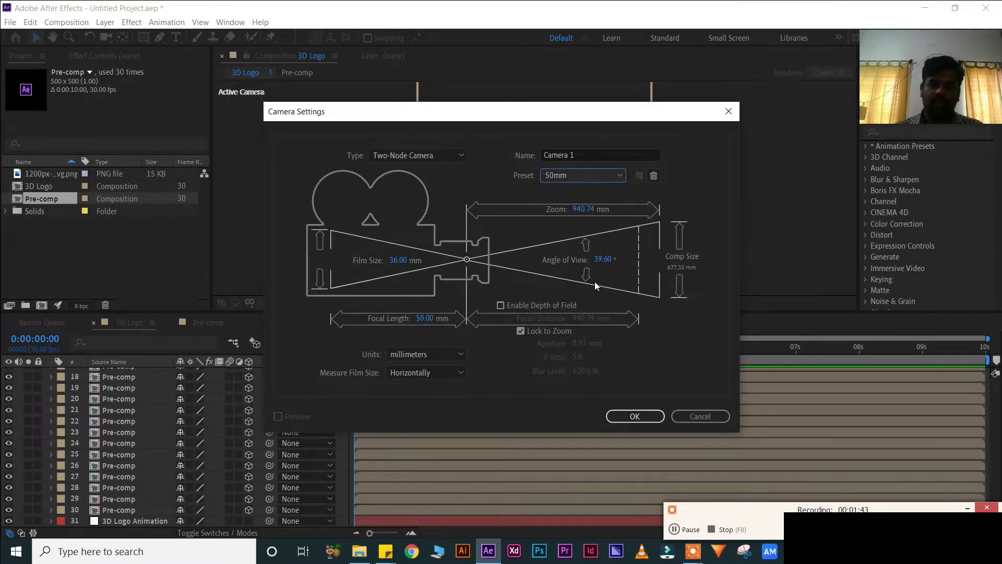
click(635, 416)
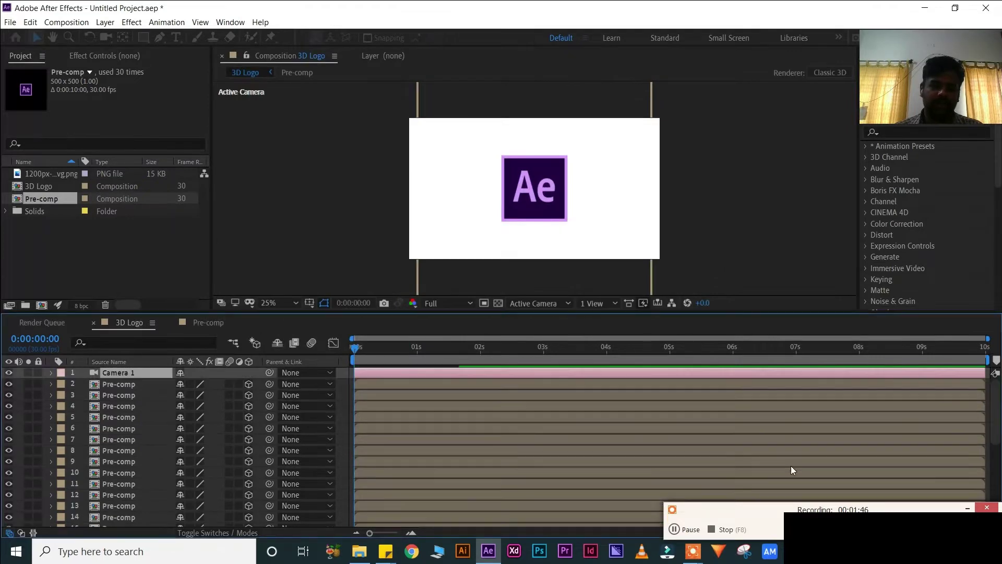
Use the Orbit Camera tool in the viewer to swing Camera 1 to a side view of the logo stack
click(139, 387)
scroll(145, 427, down, 6)
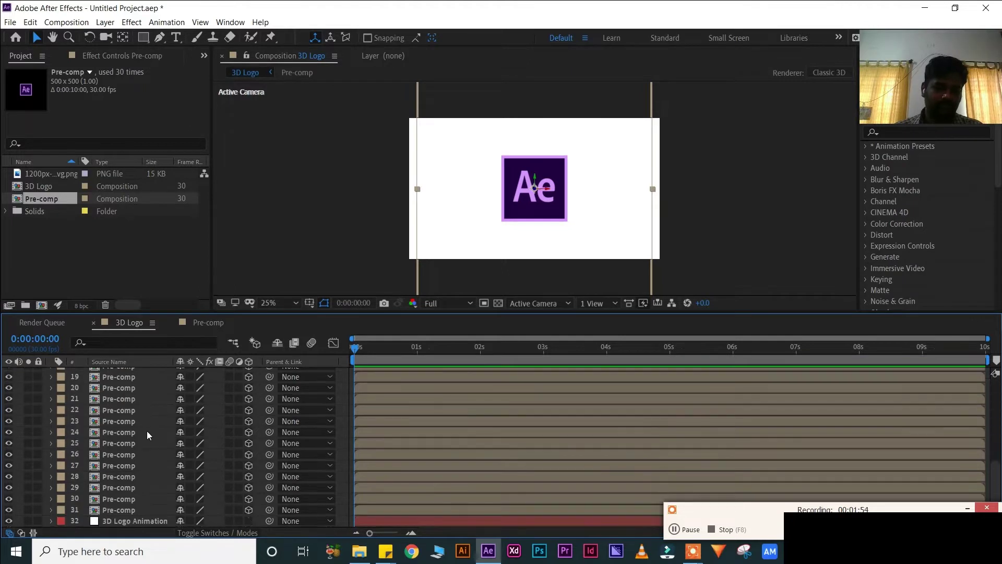
scroll(147, 430, up, 6)
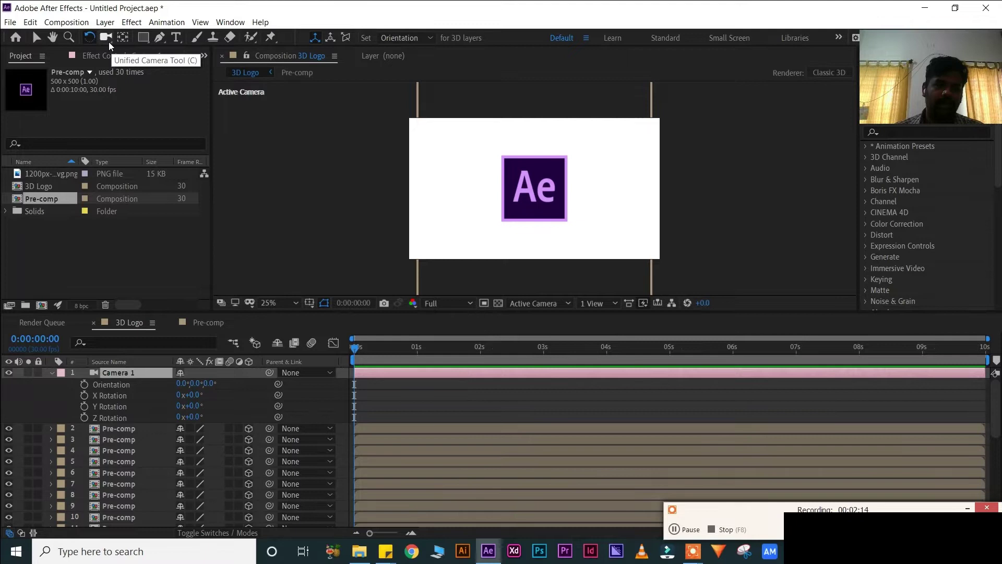
click(109, 42)
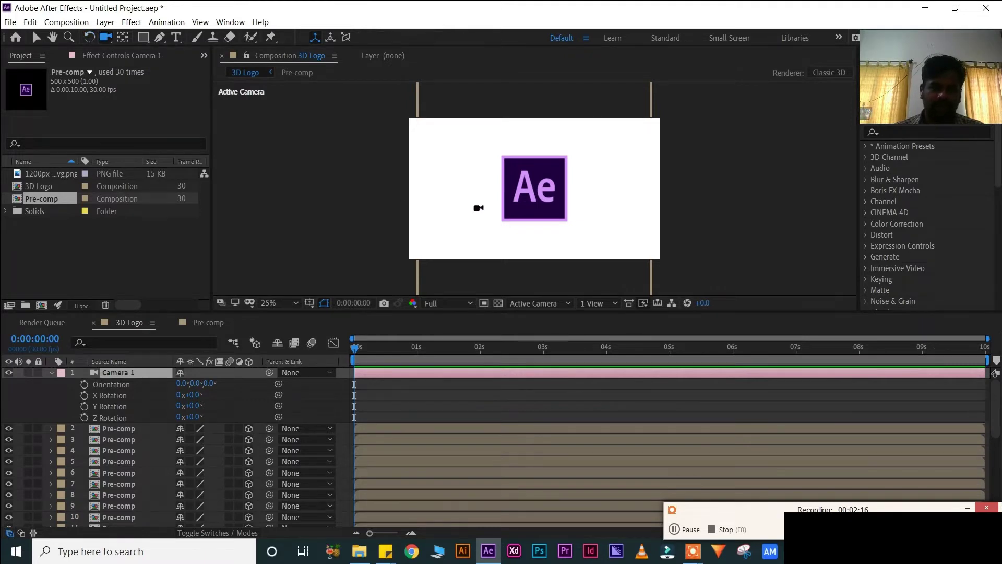
click(488, 205)
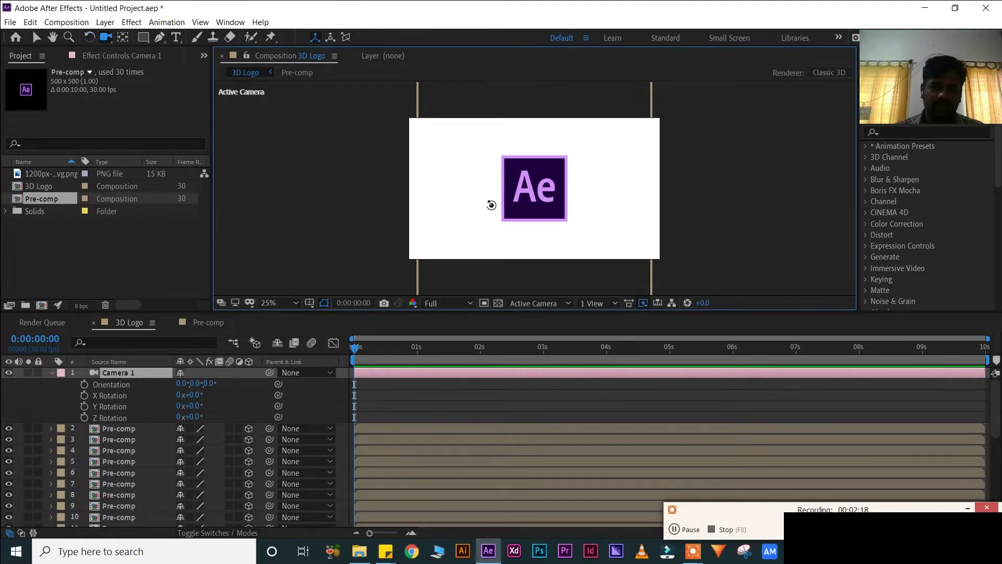
drag(491, 204, 509, 117)
scroll(509, 117, up, 1)
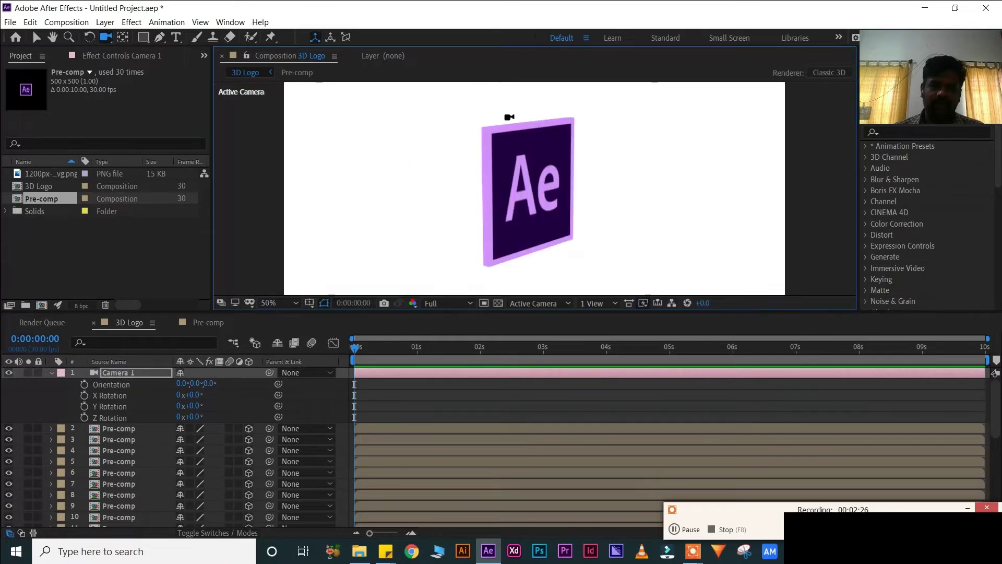
scroll(529, 203, down, 1)
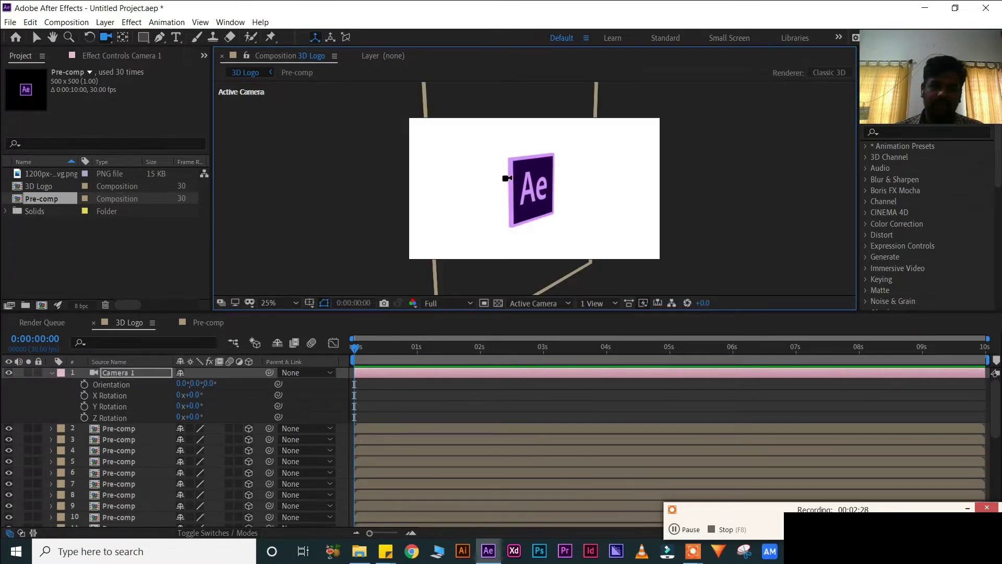
drag(504, 182, 536, 216)
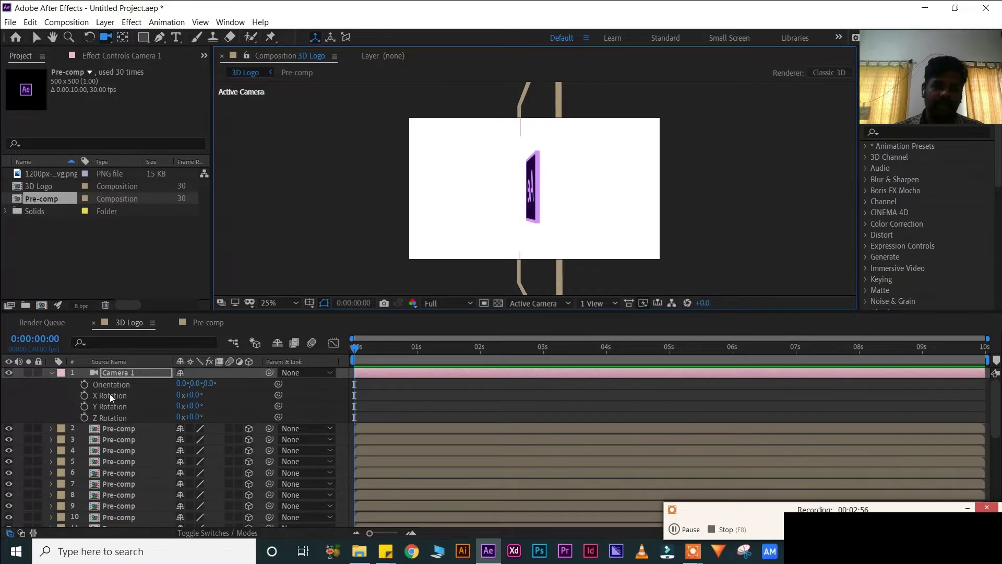
click(52, 373)
Select Pre-comp layer 31 and duplicate it six more times
scroll(122, 443, down, 5)
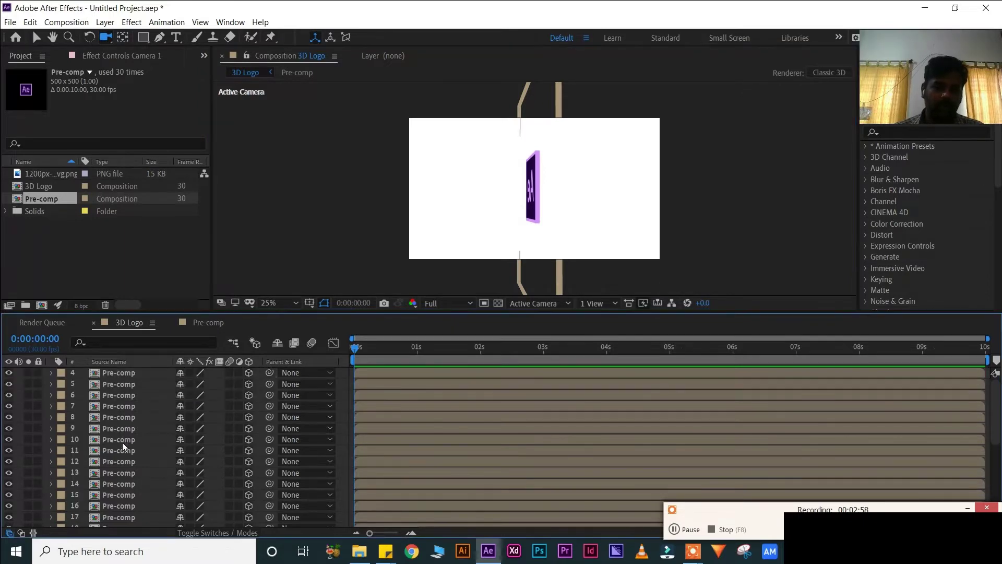
click(124, 510)
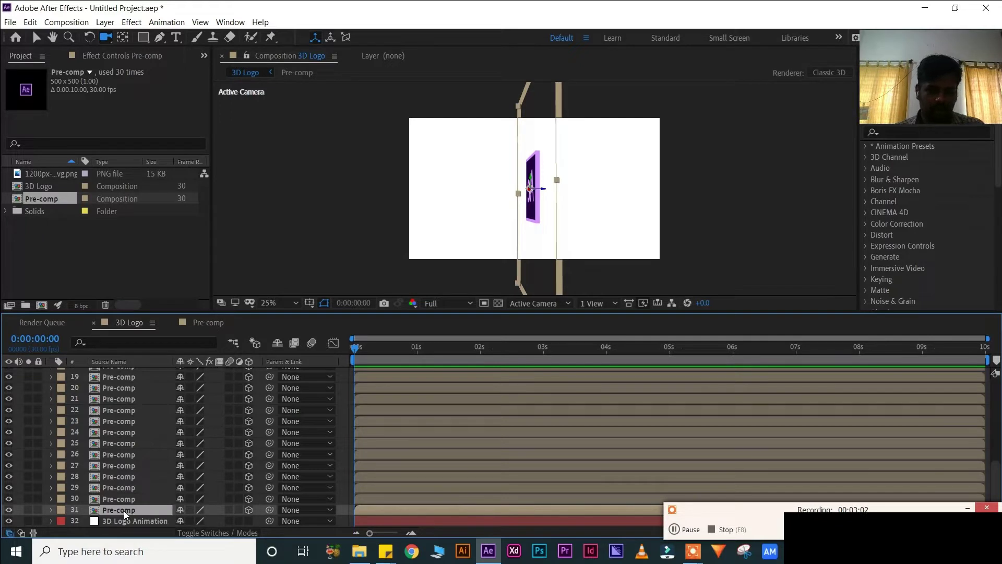
key(ctrl+d)
key(ctrl+d)
key(ctrl+d)
key(ctrl+d)
key(ctrl+d)
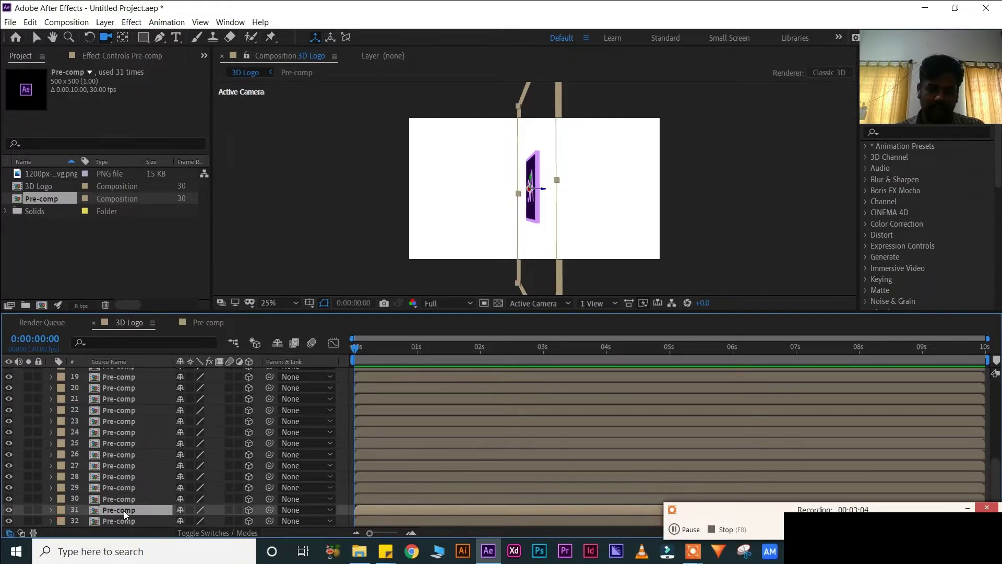
key(ctrl+d)
key(ctrl+d)
key(ctrl+d)
key(ctrl+d)
key(ctrl+d)
key(ctrl+d)
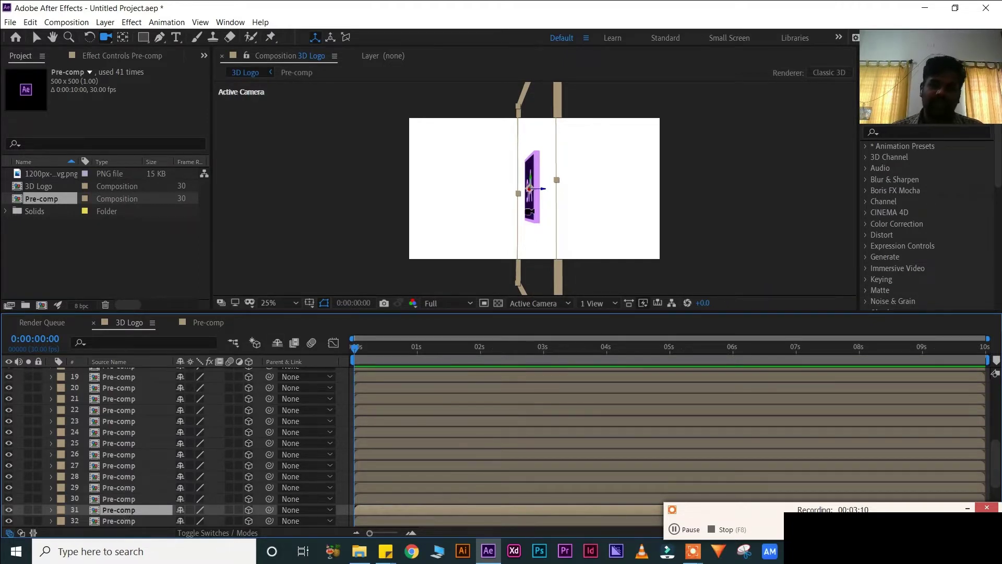
Orbit to inspect the stack, then duplicate the last layer, 42, until there are 47 copies
drag(541, 216, 551, 215)
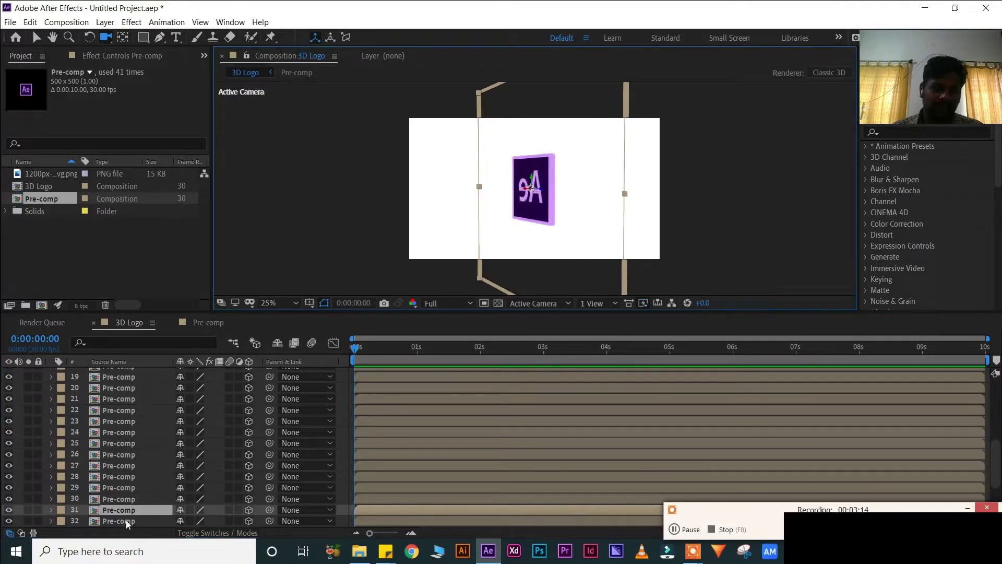
scroll(127, 520, down, 3)
click(109, 521)
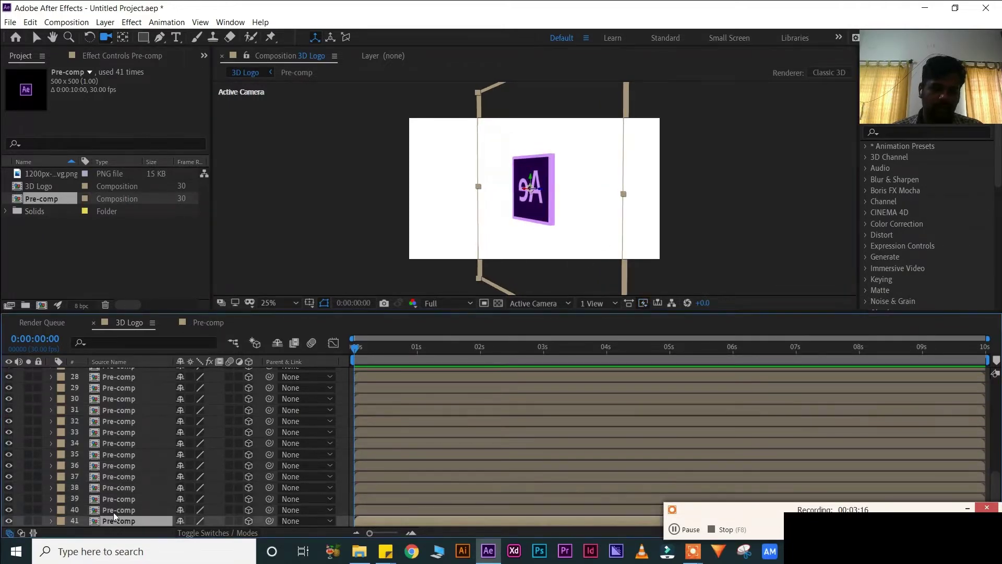
scroll(114, 512, down, 1)
click(113, 511)
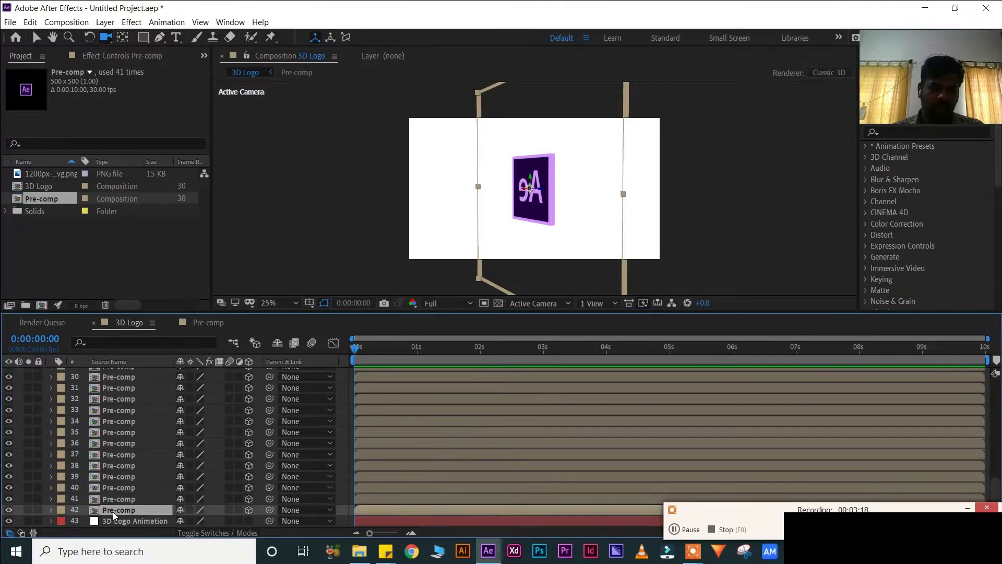
key(ctrl+d)
key(ctrl+d)
key(ctrl+d)
key(ctrl+d)
key(ctrl+d)
key(ctrl+d)
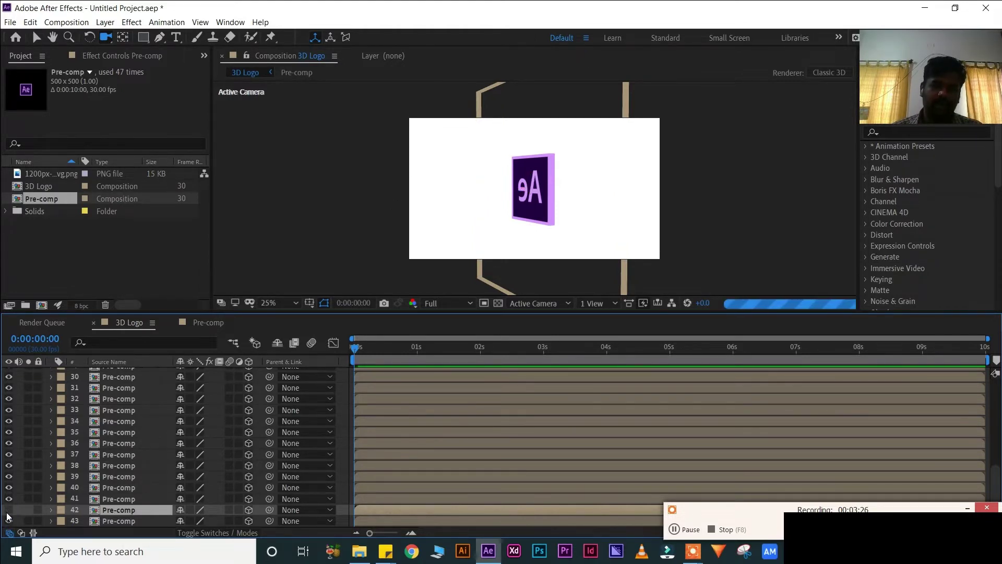
scroll(116, 458, up, 8)
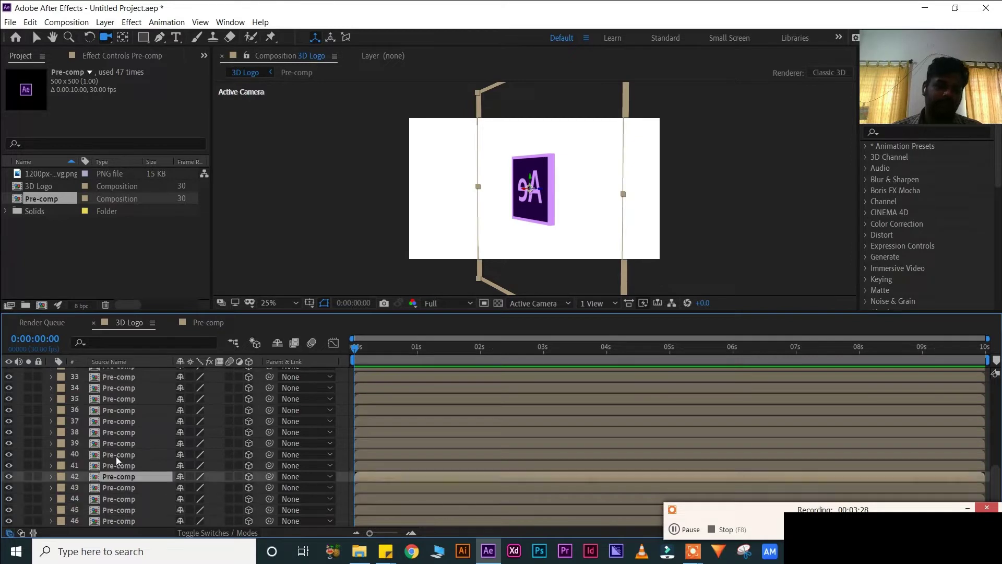
scroll(116, 457, up, 2)
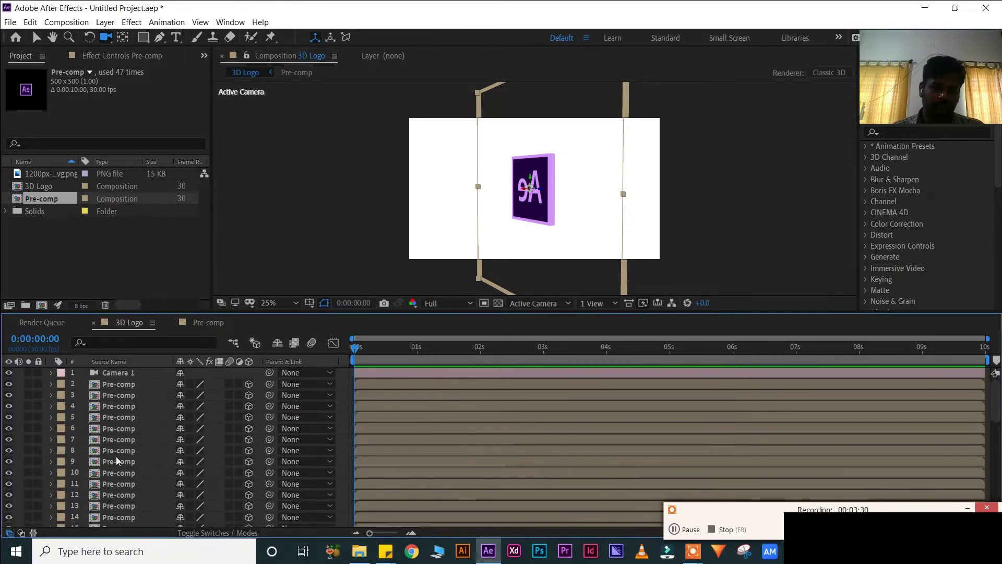
Switch to the Selection tool, reset Camera 1's Transform to defaults, and select the Camera 1 layer
key(v)
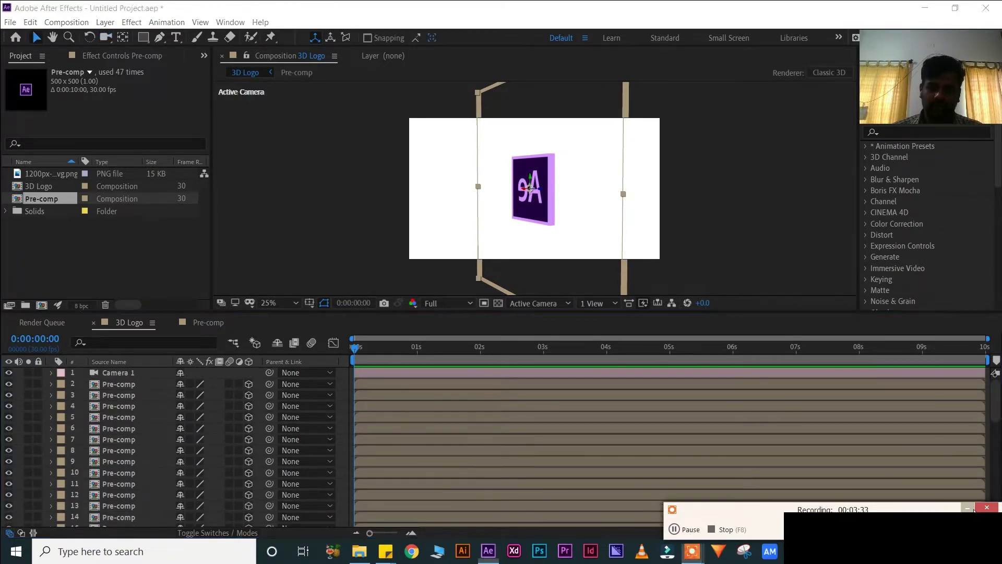
click(51, 373)
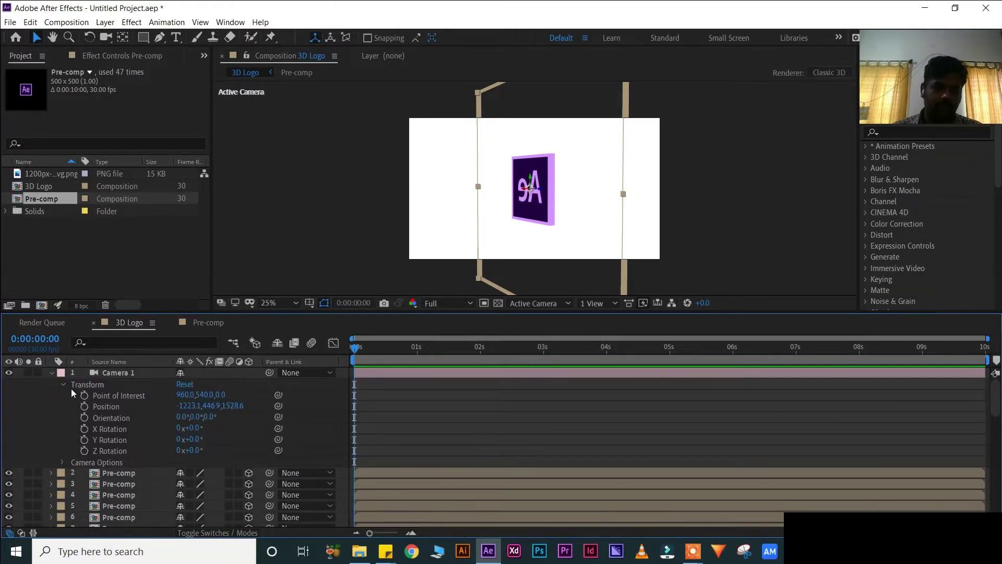
click(63, 384)
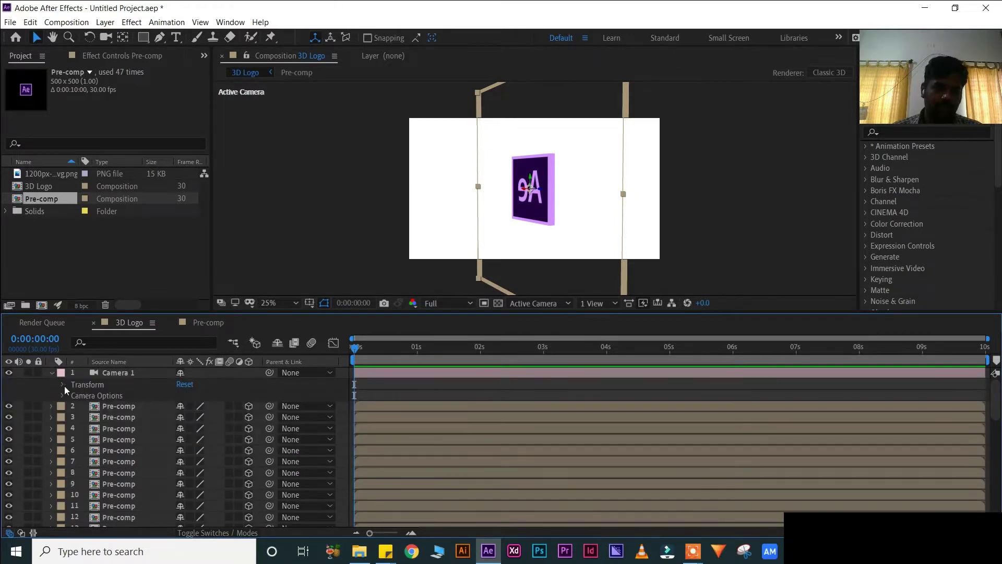
click(186, 384)
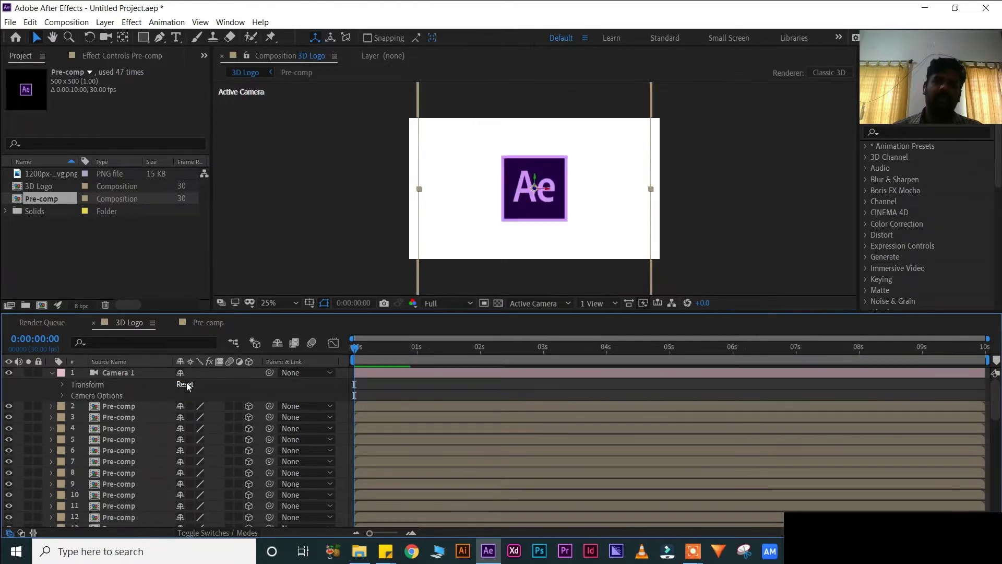
click(104, 374)
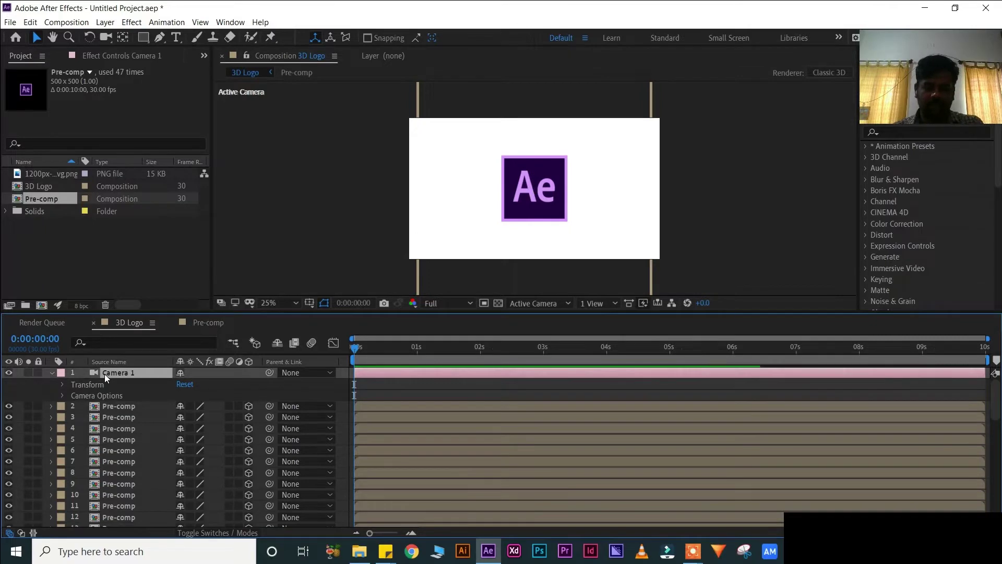
Set a Camera 1 Position keyframe at 0s and move the current time to 3 seconds
key(p)
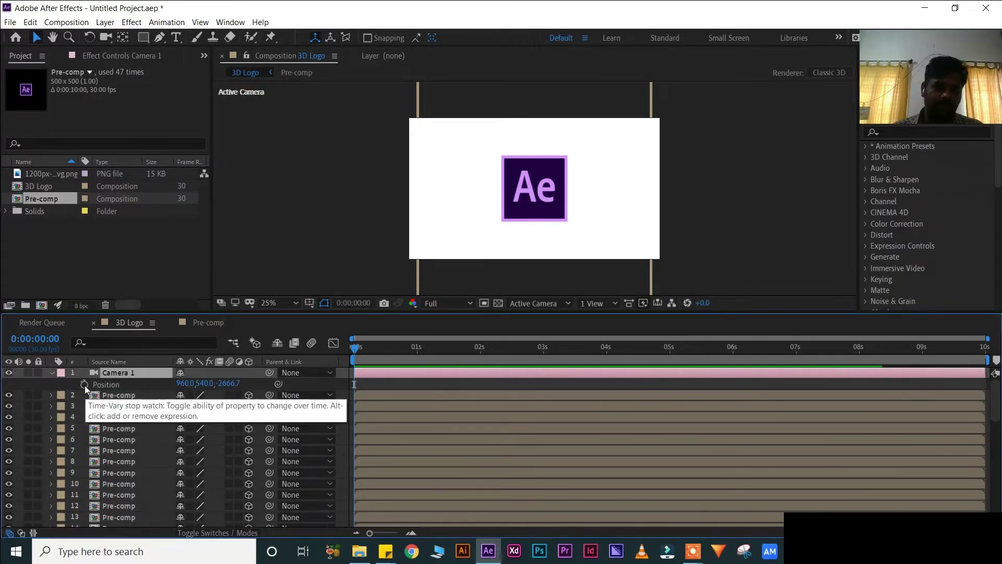
click(85, 385)
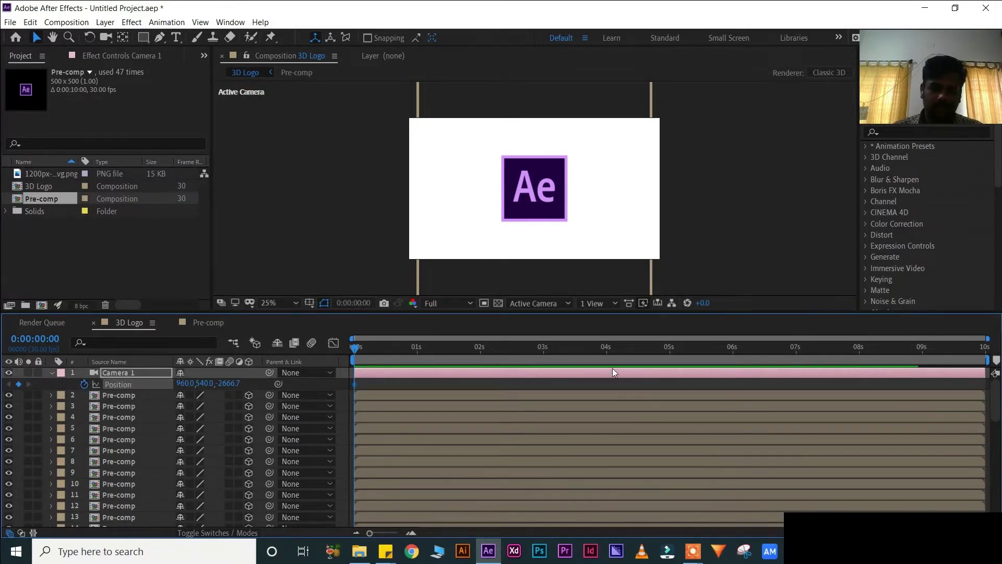
click(543, 349)
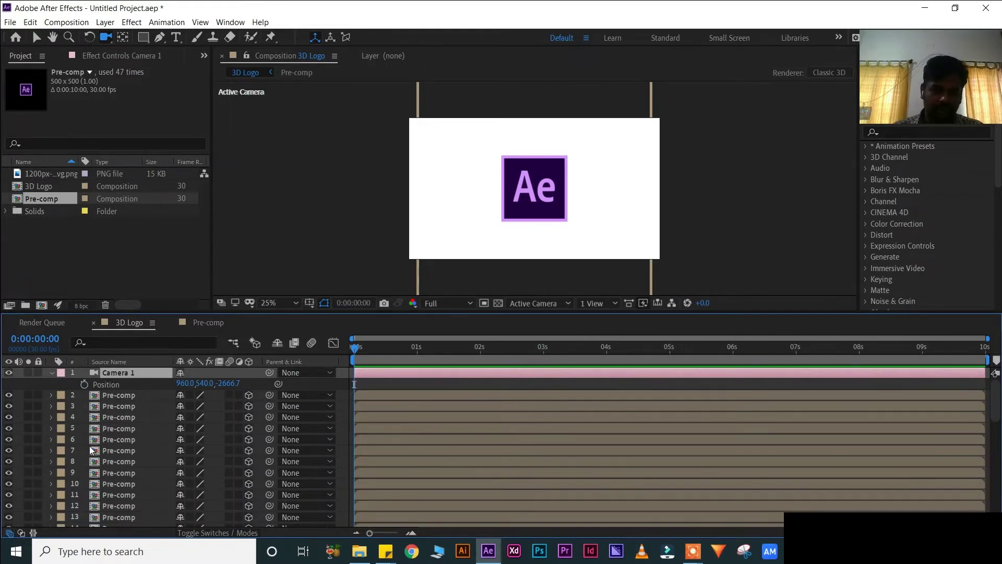
click(84, 385)
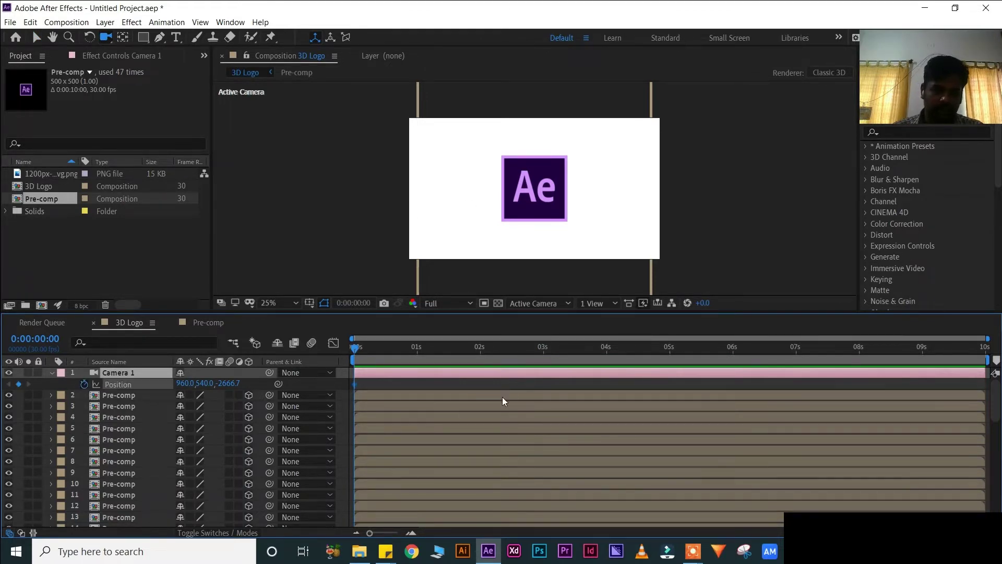
click(543, 350)
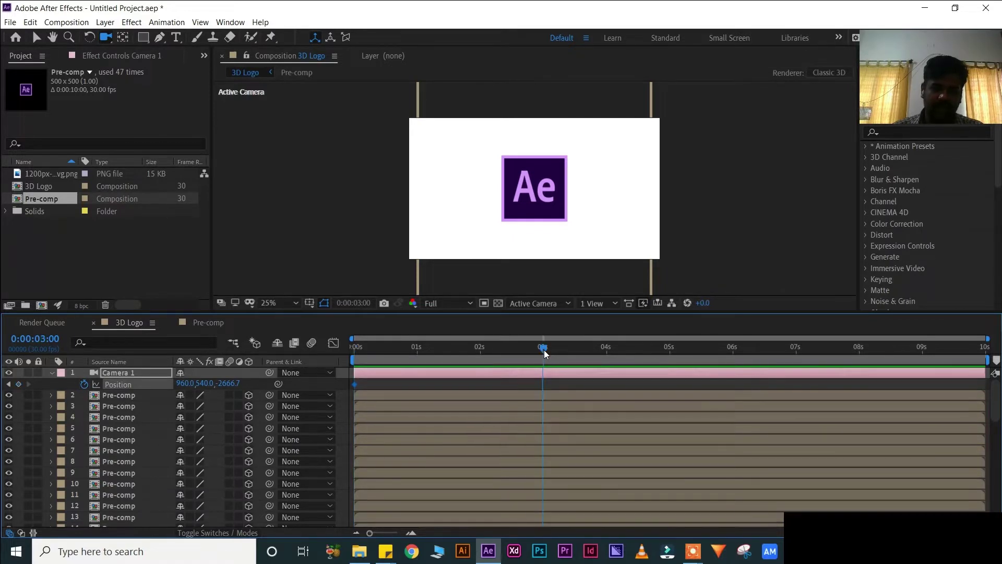
Orbit the camera to a side view at 3 seconds, then scrub and preview the move
drag(463, 193, 483, 195)
key(Home)
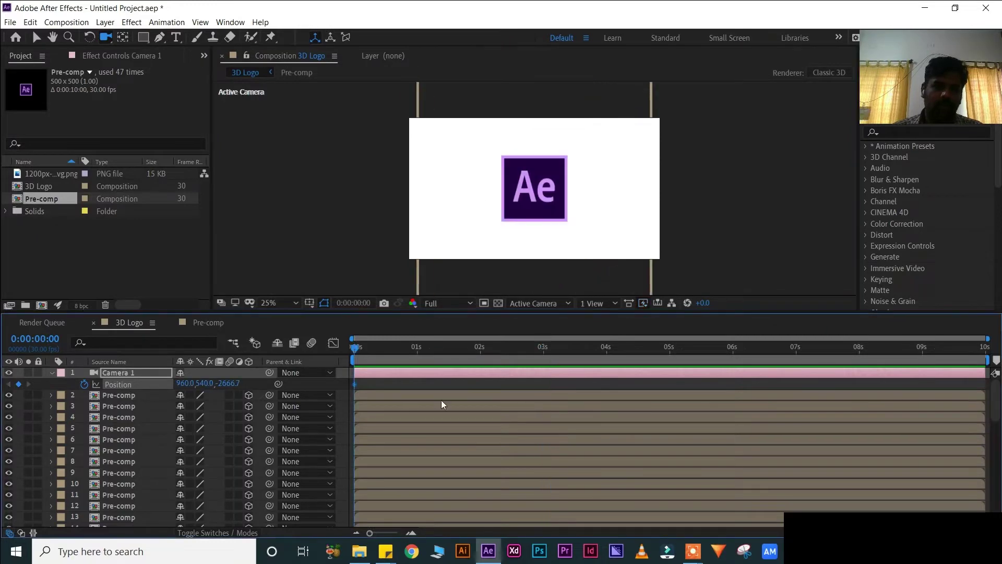
click(544, 349)
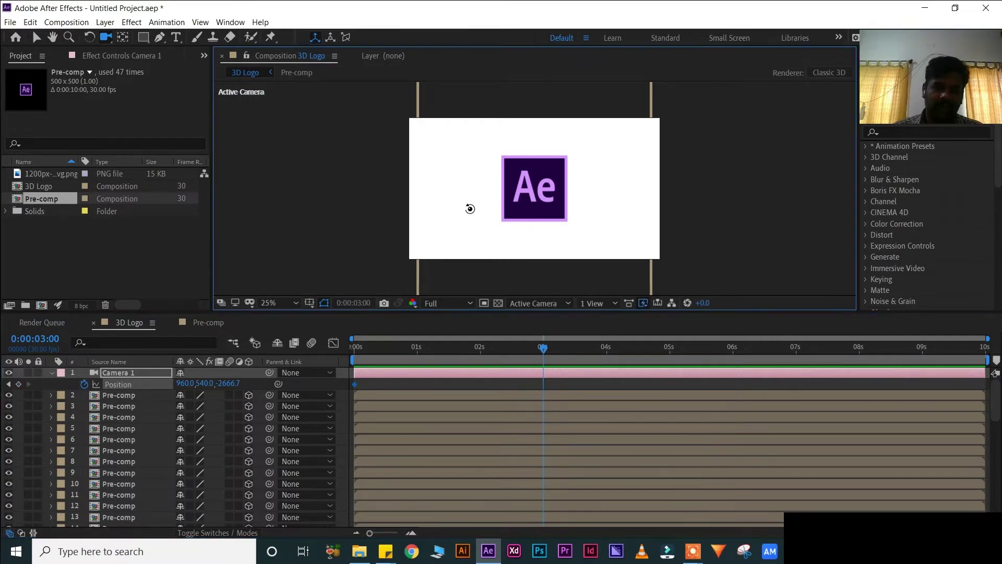
drag(468, 209, 512, 213)
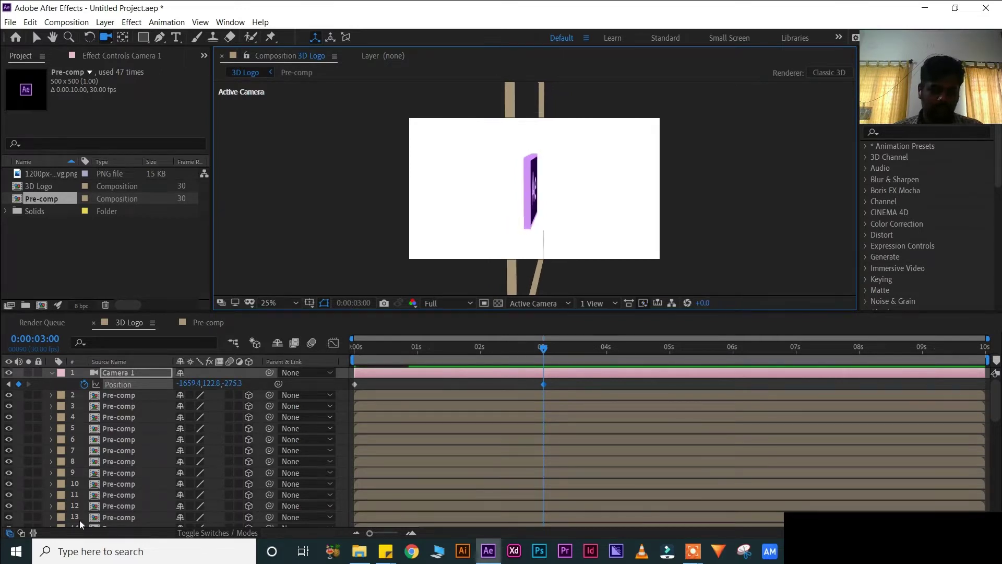
drag(519, 349, 321, 361)
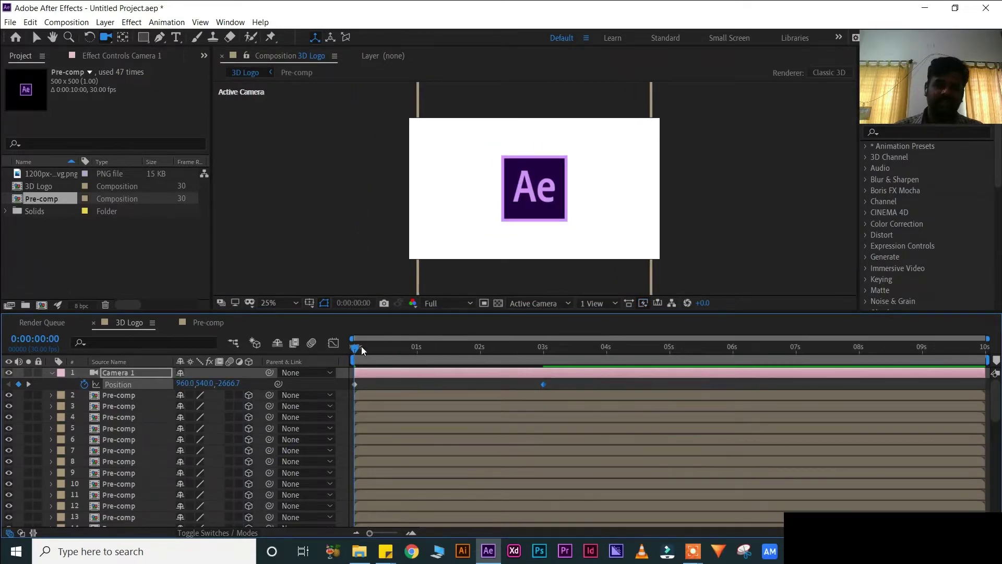
key(space)
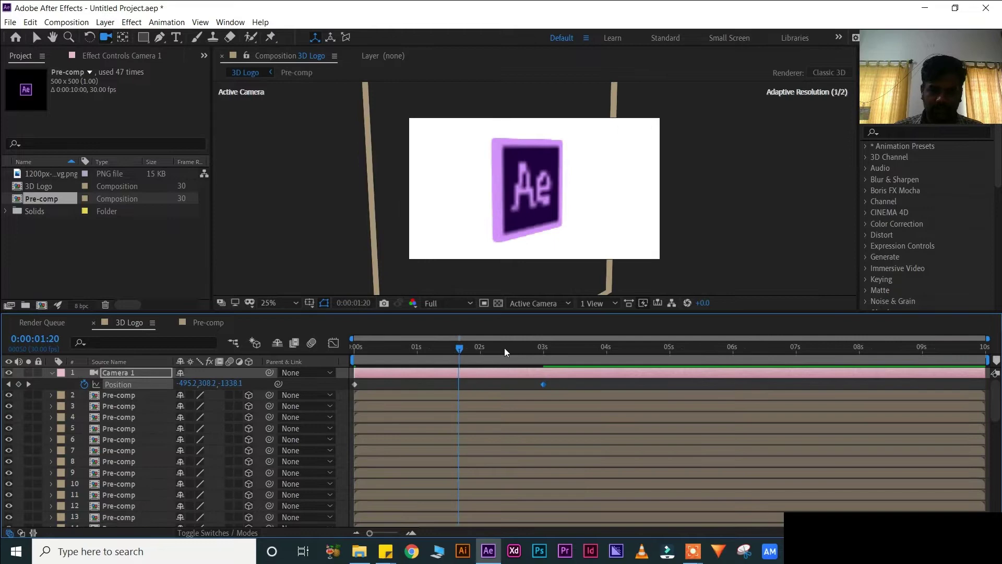
click(543, 349)
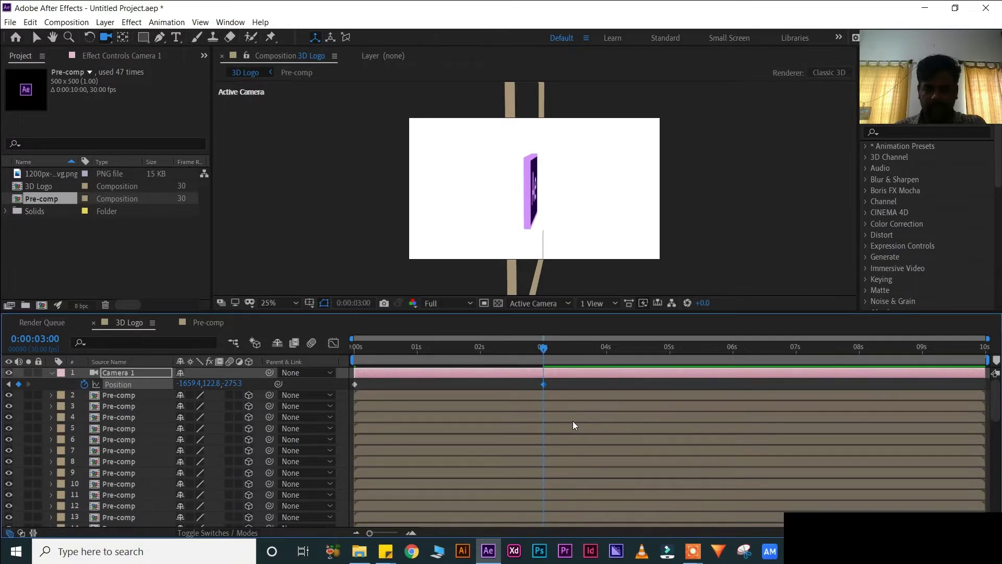
Orbit the camera again to update the 3-second angle, scrub back toward 0s, and return to the Selection tool
scroll(572, 421, up, 6)
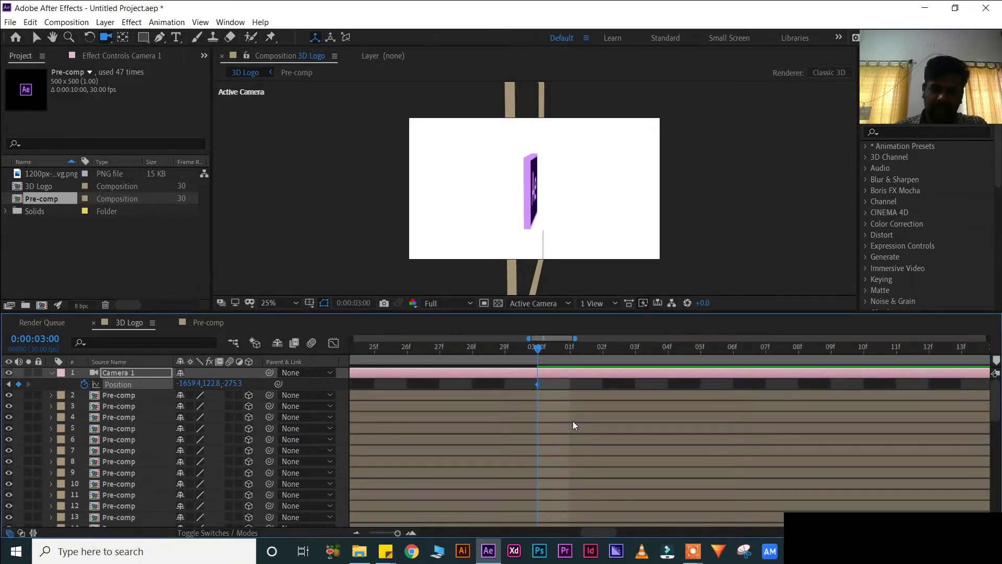
scroll(572, 421, down, 4)
scroll(573, 423, down, 5)
scroll(572, 421, up, 6)
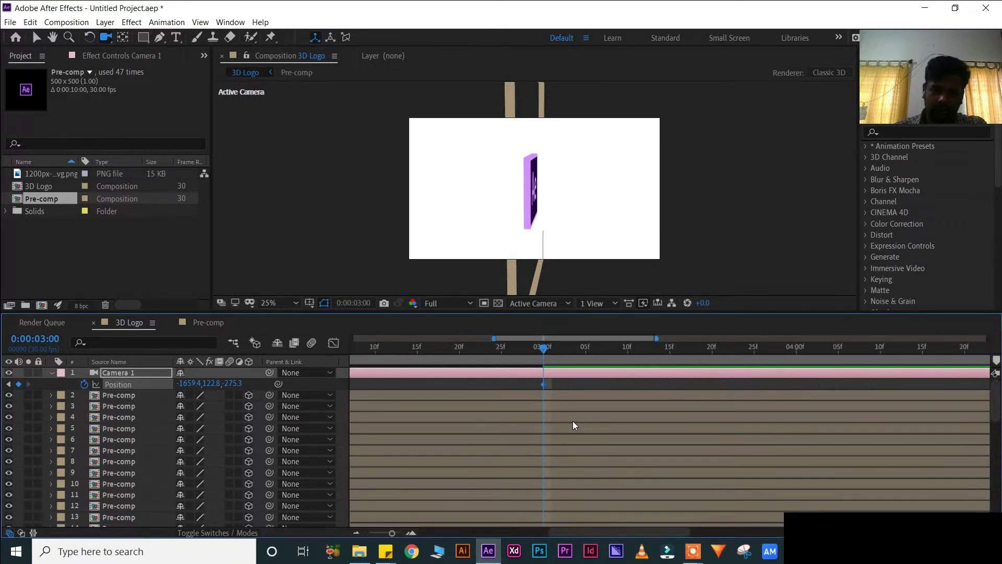
scroll(561, 405, down, 5)
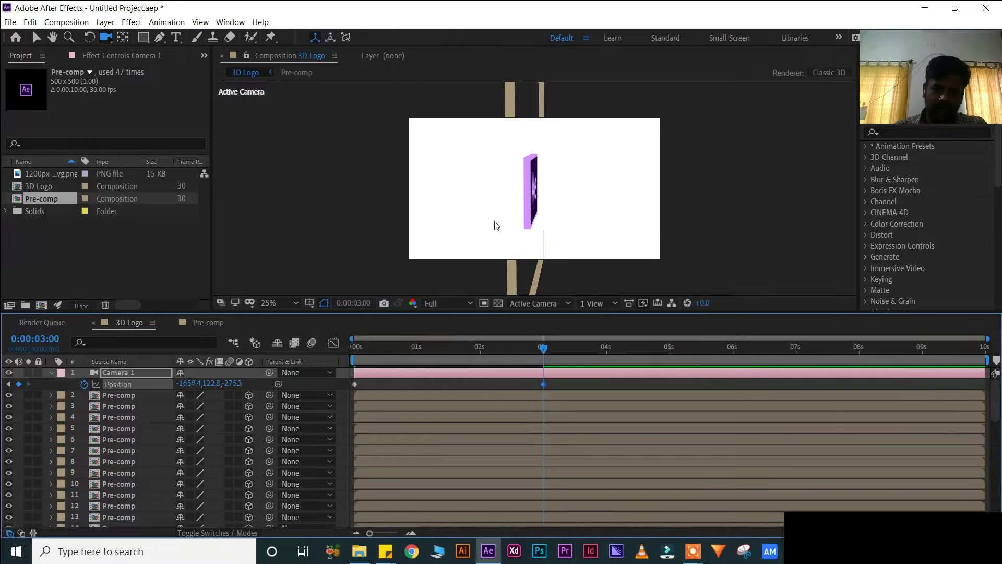
drag(492, 207, 506, 205)
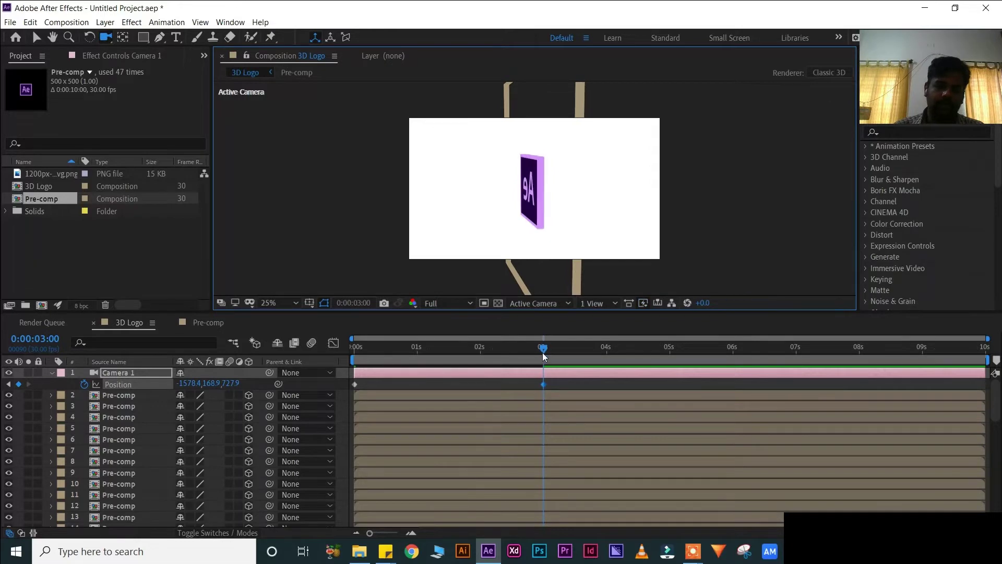
drag(542, 349, 516, 351)
drag(415, 354, 346, 355)
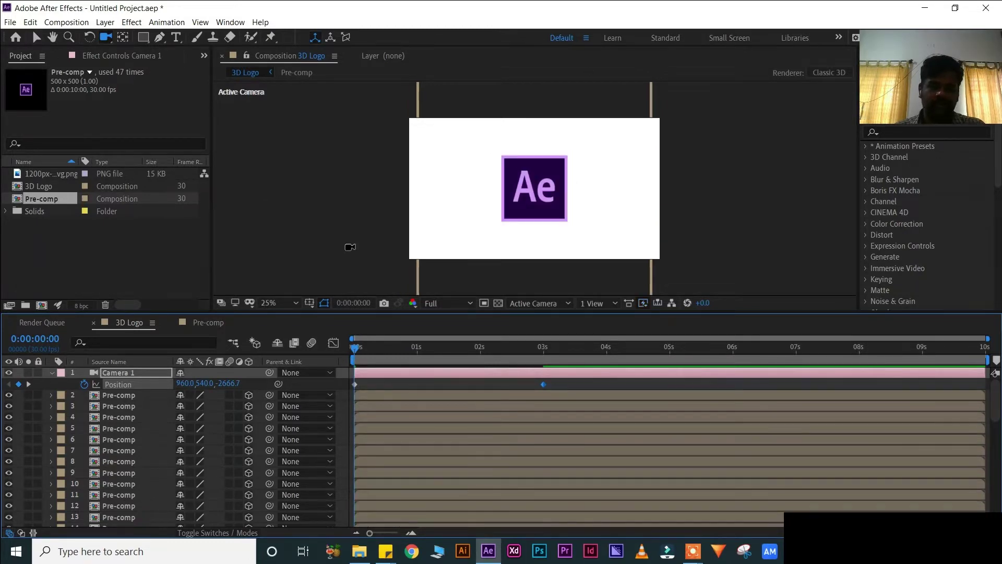
key(v)
click(764, 171)
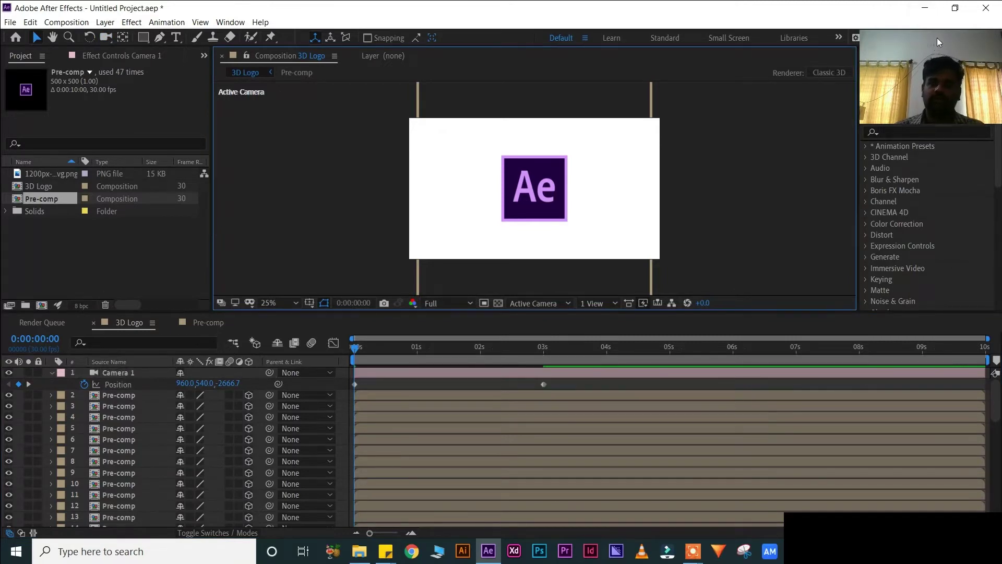
Search 'cc li' in Effects & Presets and apply CC Light Sweep to Pre-comp layer 2
drag(937, 38, 734, 8)
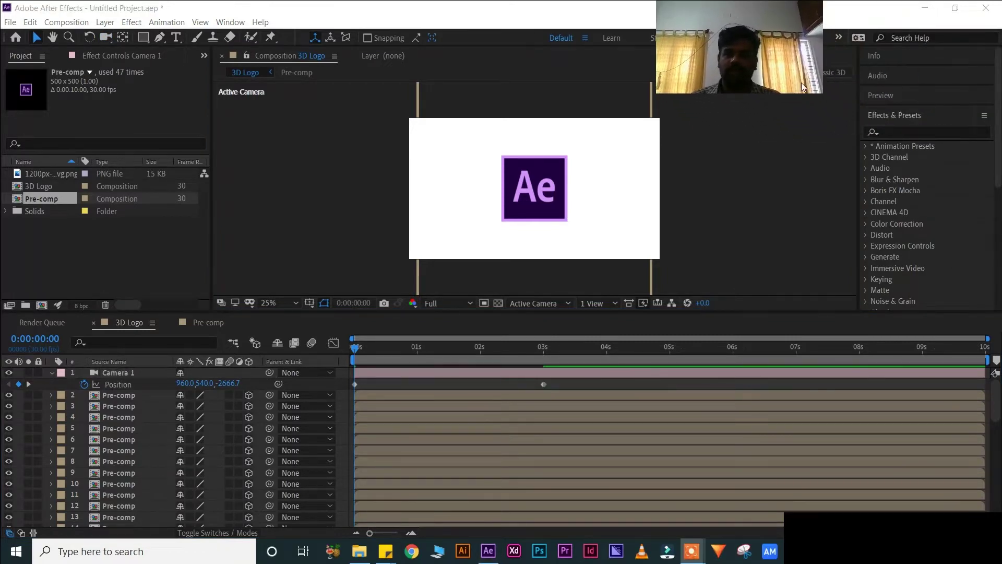
click(931, 133)
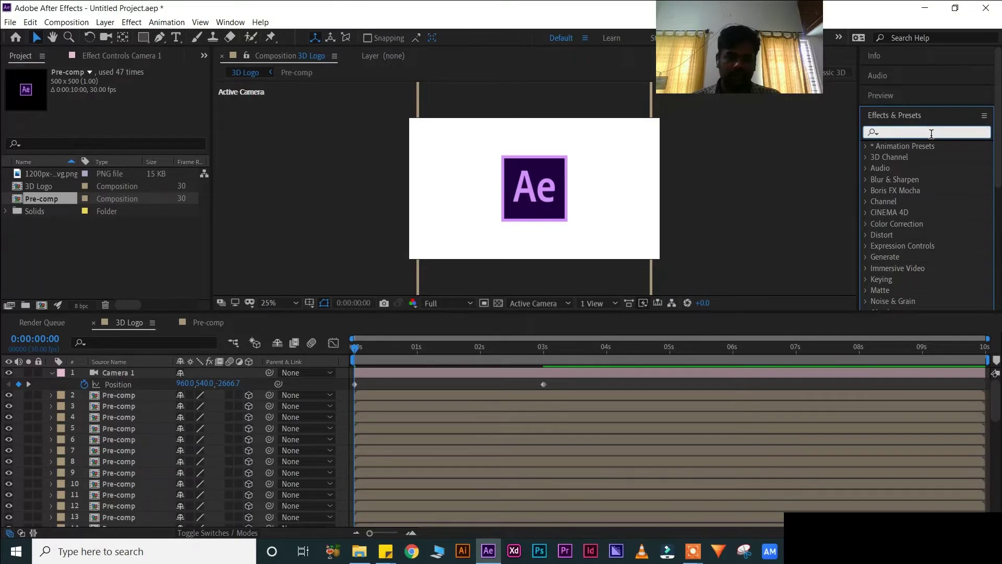
text(cc)
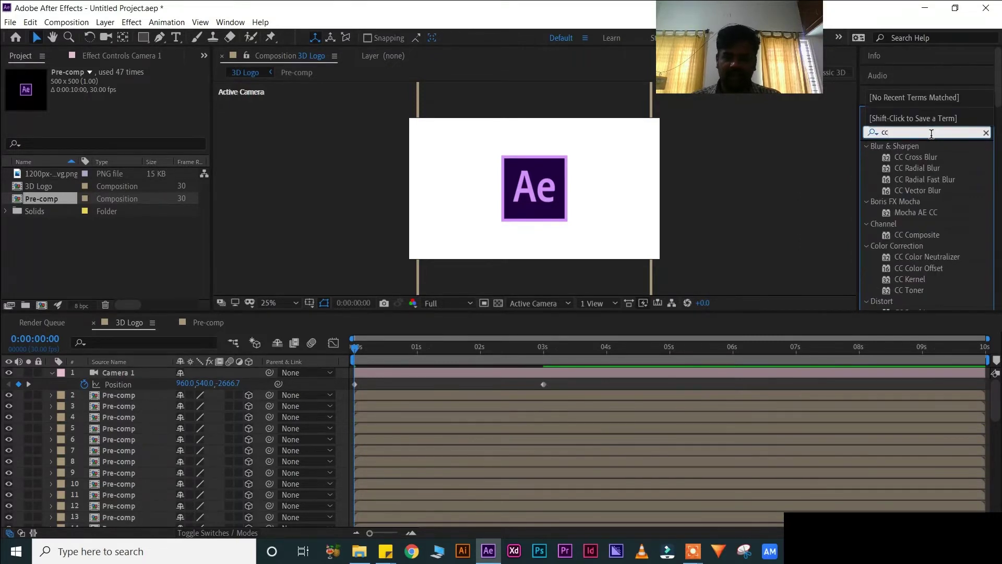
text( li)
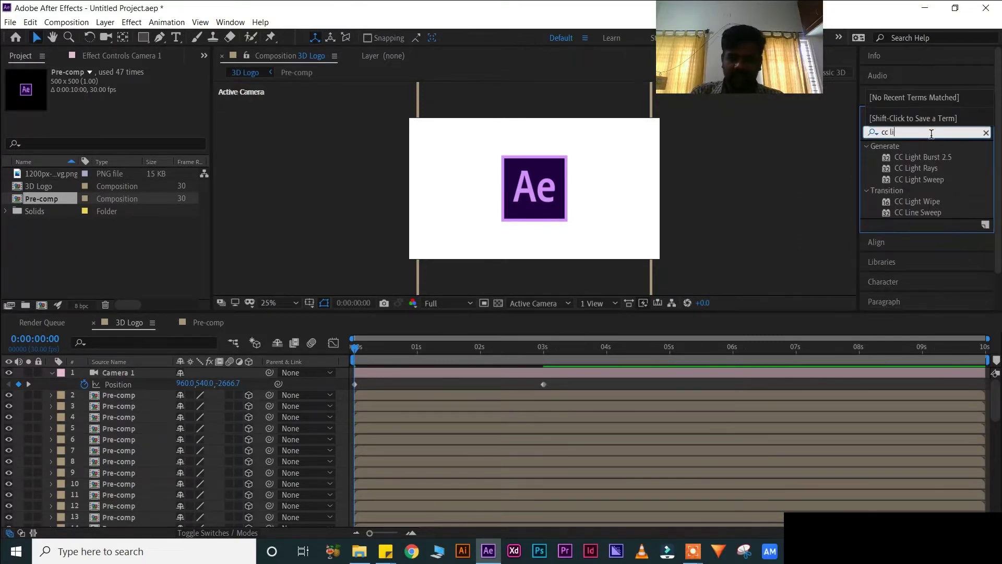
click(932, 180)
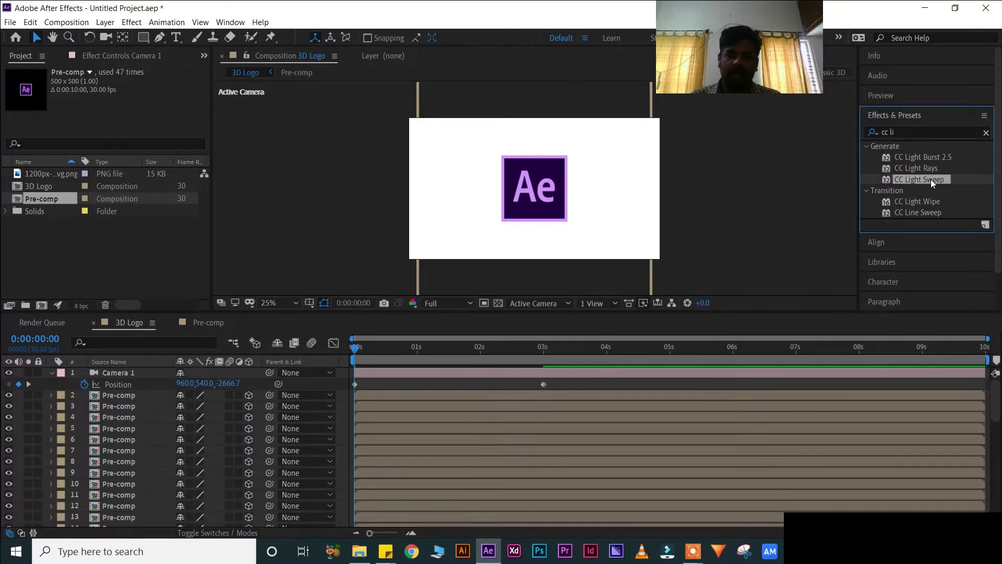
drag(932, 180, 119, 396)
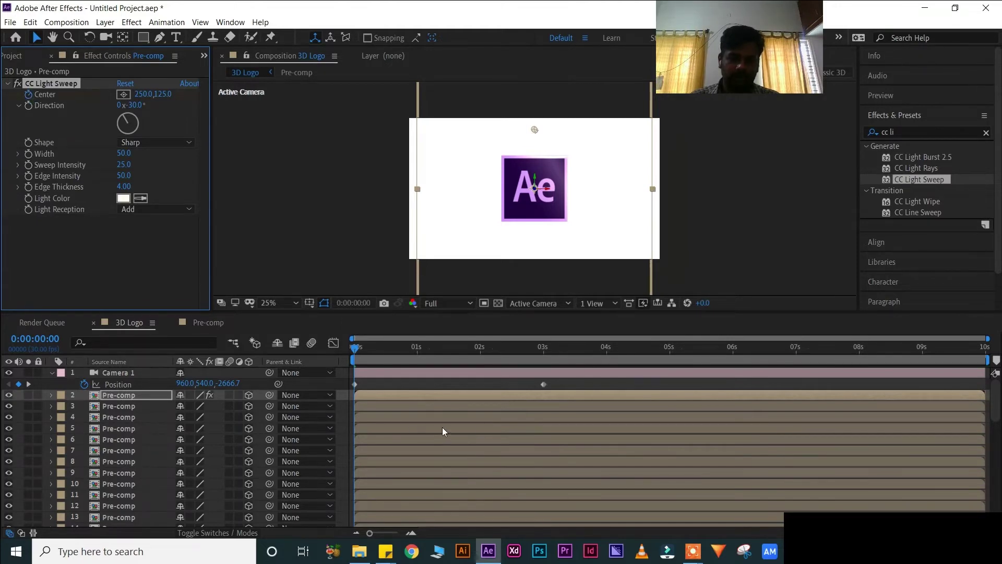
At 3 seconds, drag the light sweep Center to -140.6, 136.4 in the viewer
click(544, 350)
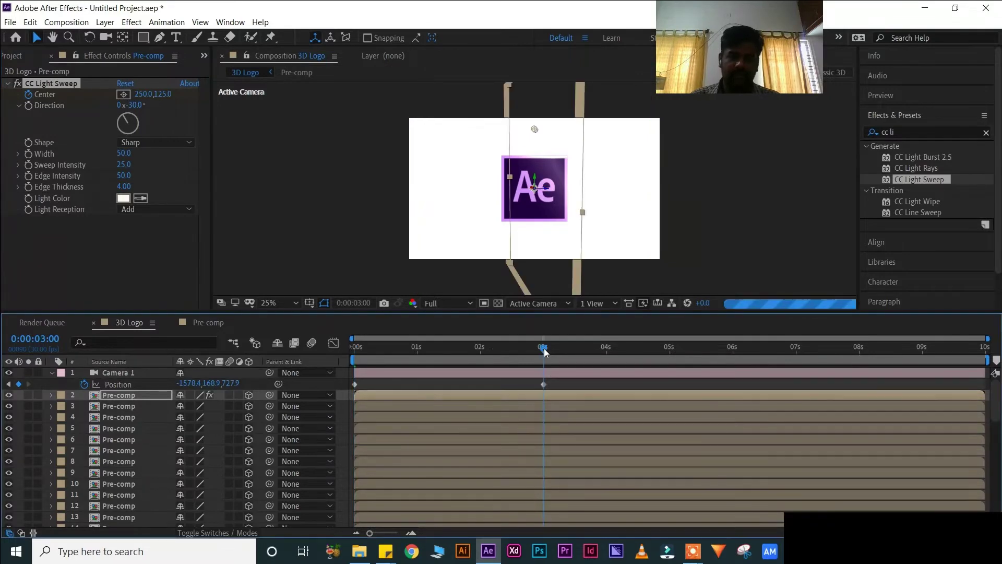
key(equal)
key(equal)
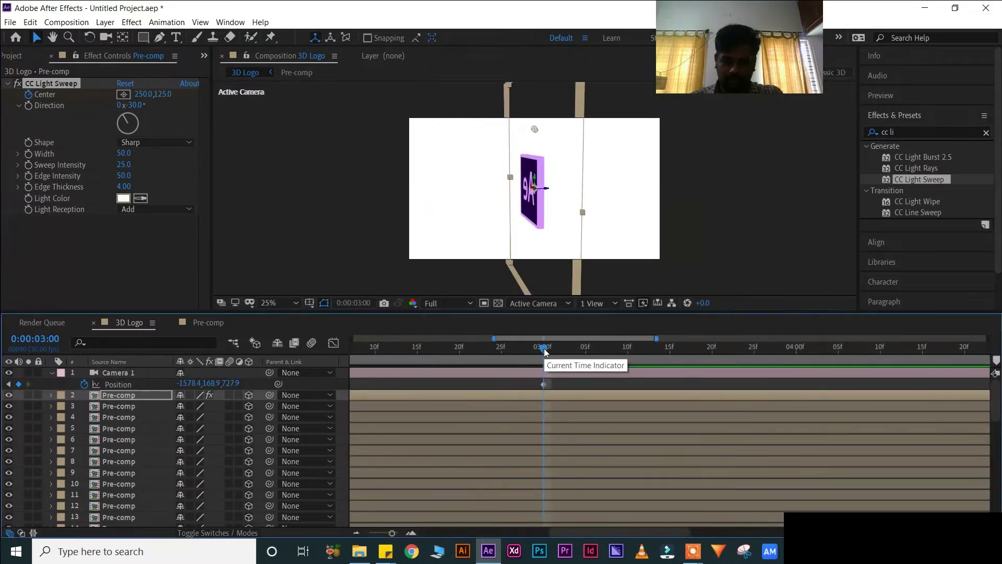
key(minus)
key(minus)
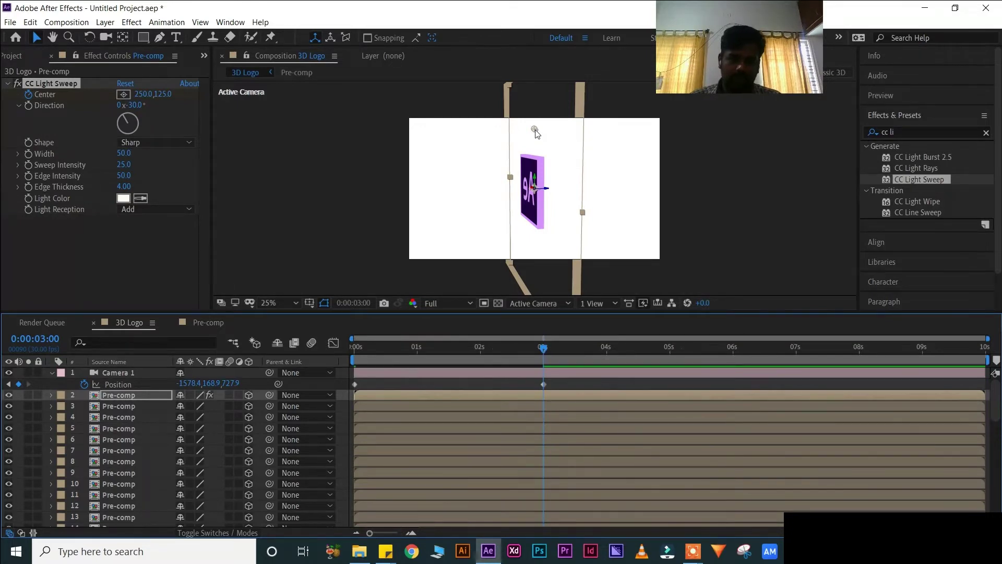
drag(535, 129, 642, 131)
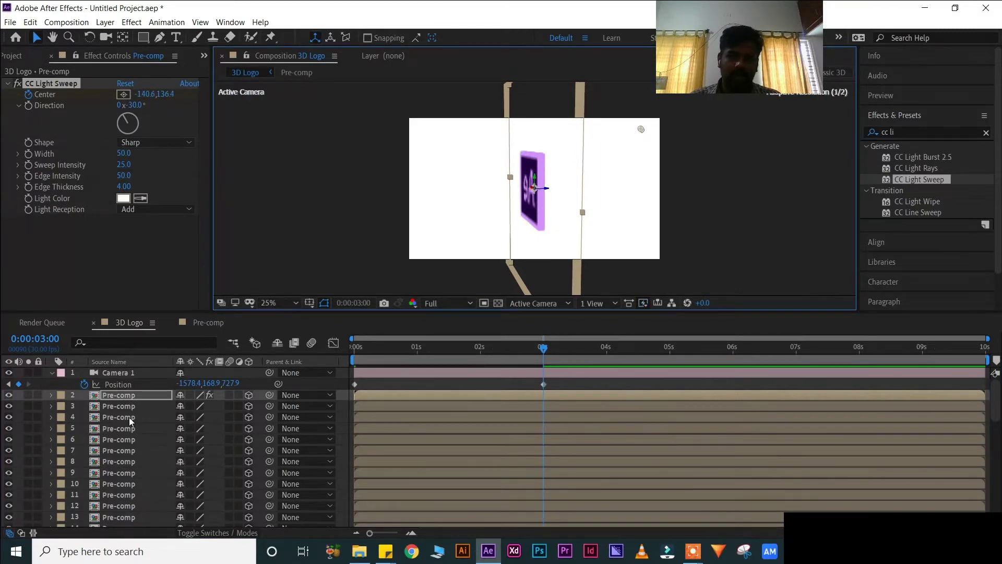
Reveal the Pre-comp layer's keyframes and place the sweep Center keyframes at 0s and 3s
click(128, 398)
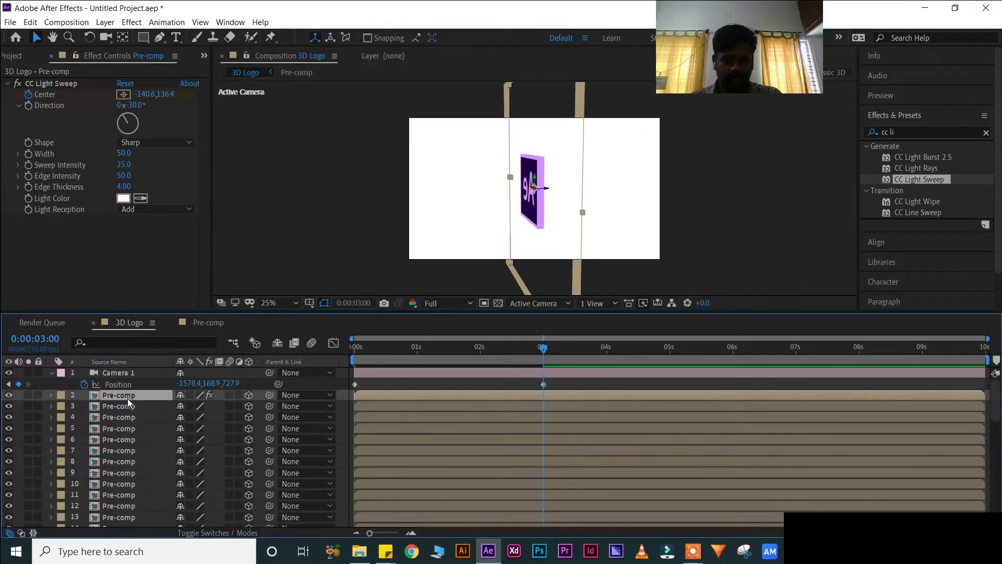
key(u)
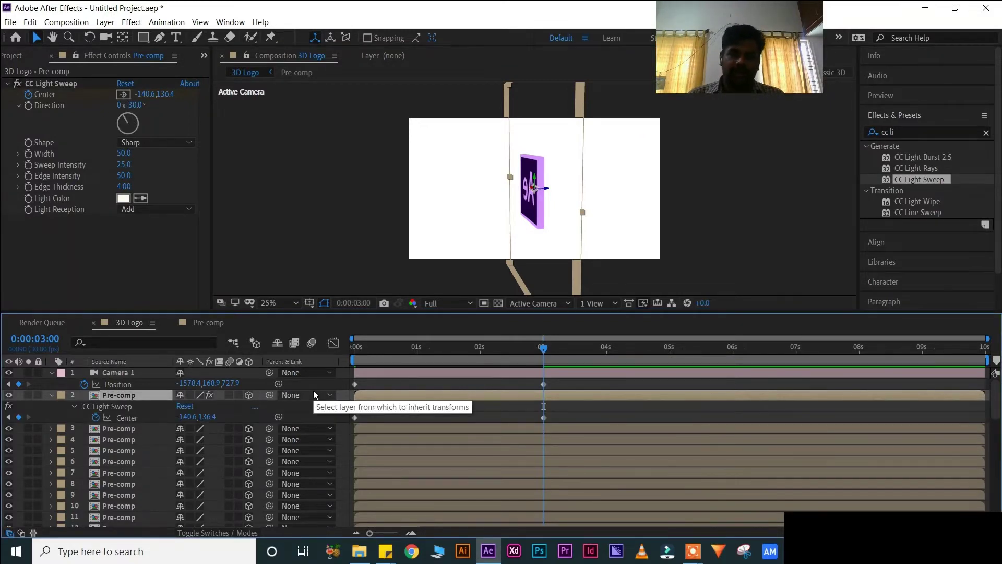
click(355, 418)
drag(497, 414, 364, 424)
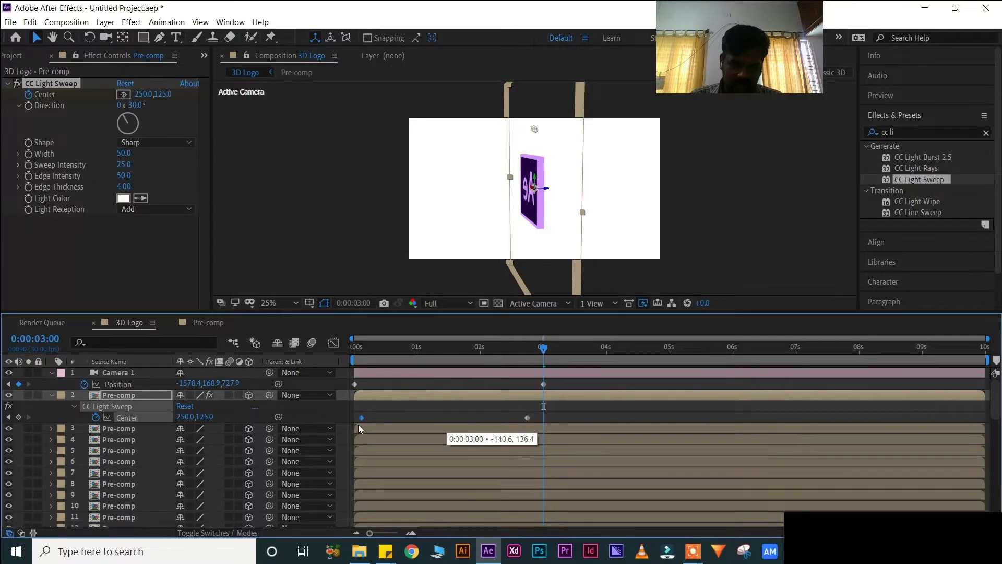
drag(355, 424, 353, 425)
drag(525, 418, 540, 418)
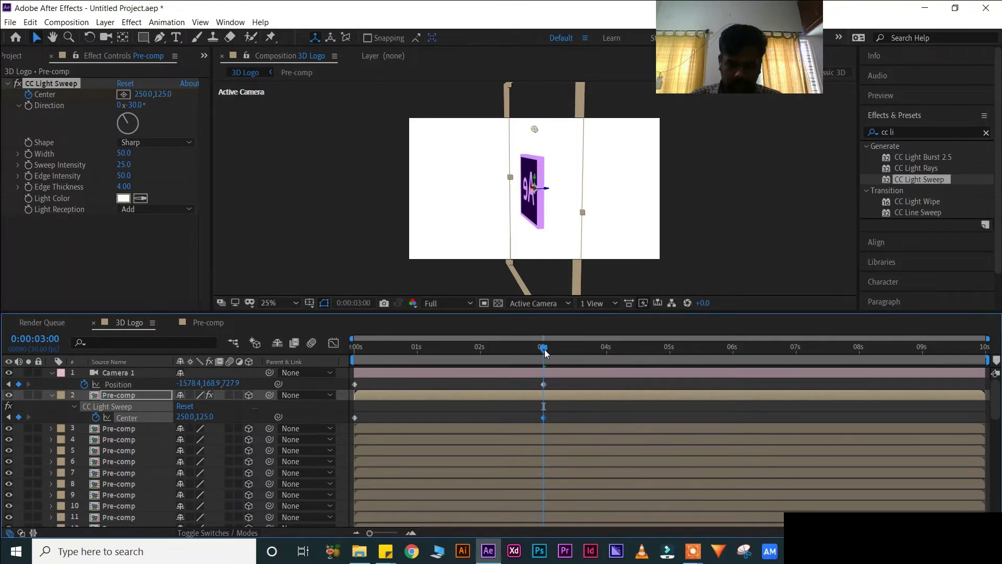
key(Home)
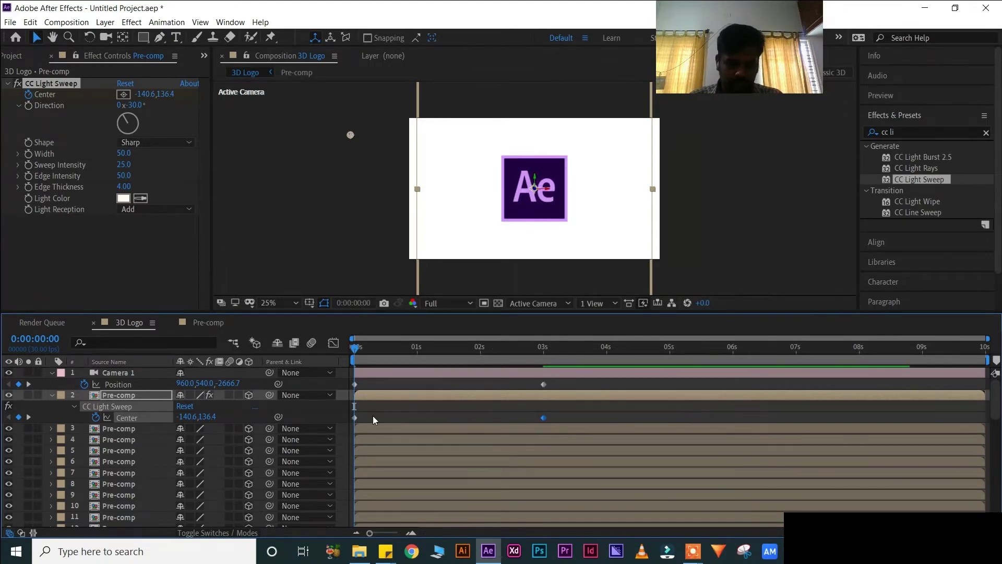
Move Camera 1's 3-second Position keyframe to 0 seconds, then preview the animation from the start
key(k)
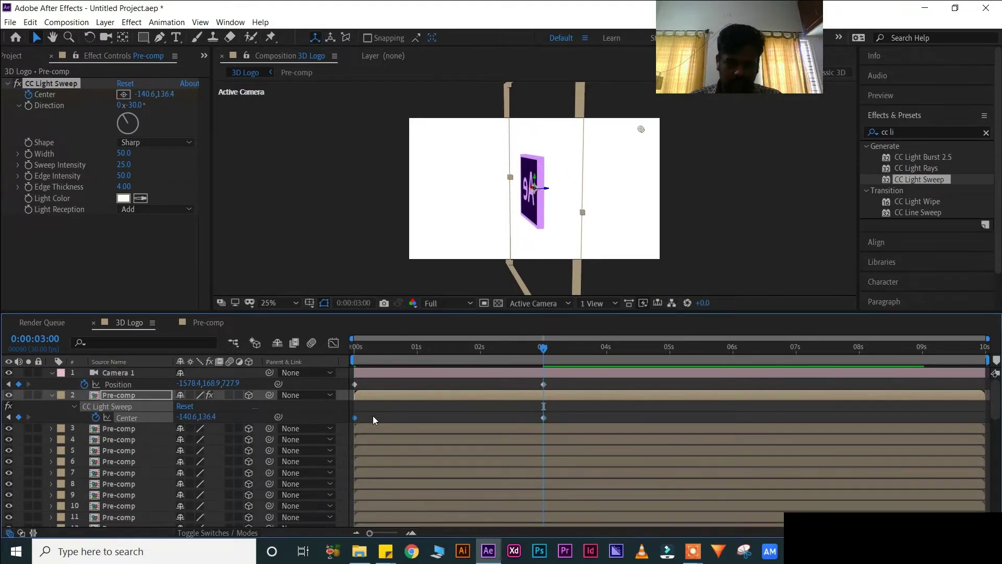
key(c)
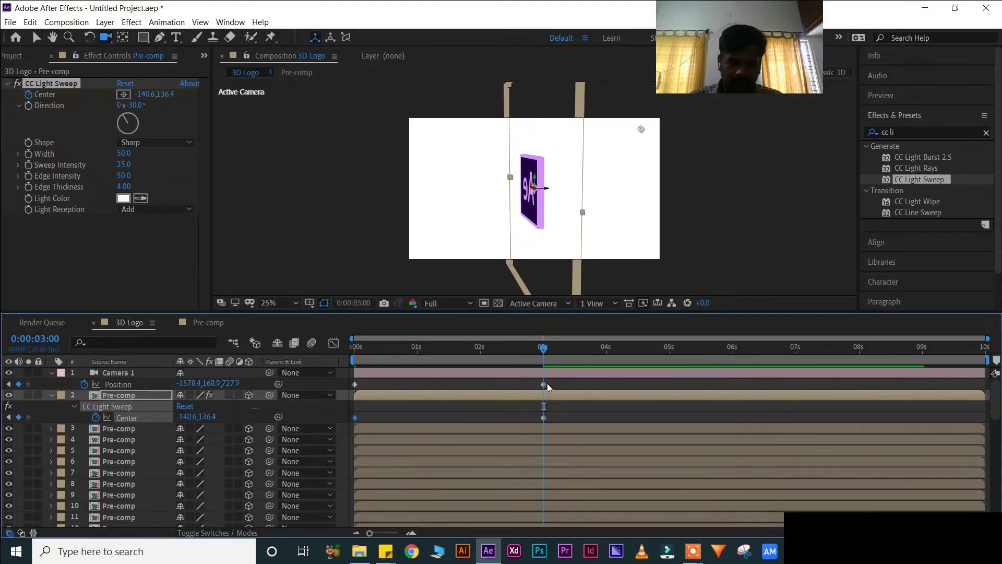
mouse_move(543, 385)
mouse_down()
mouse_move(399, 390)
mouse_move(536, 384)
mouse_up()
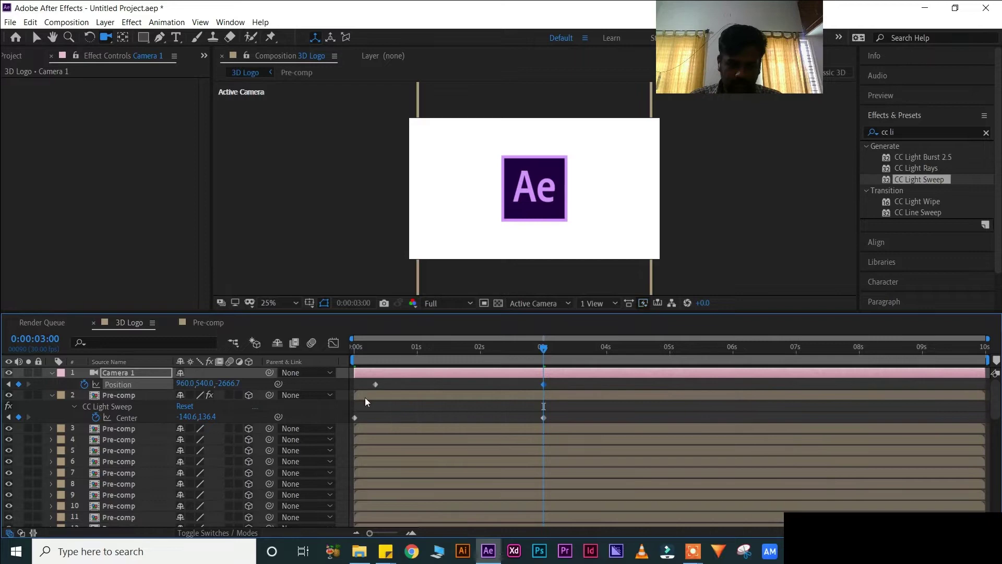
drag(360, 383, 356, 383)
click(353, 351)
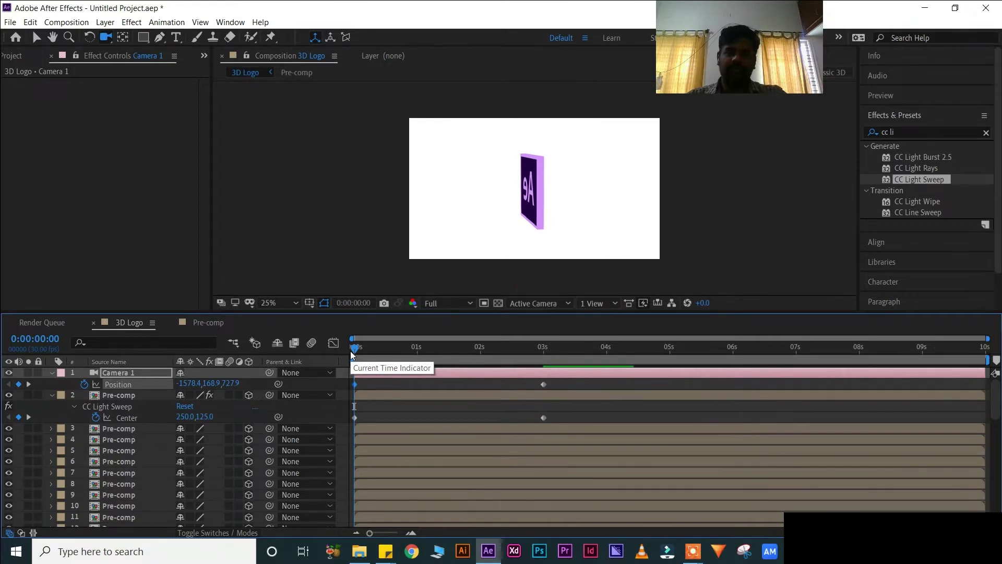
key(space)
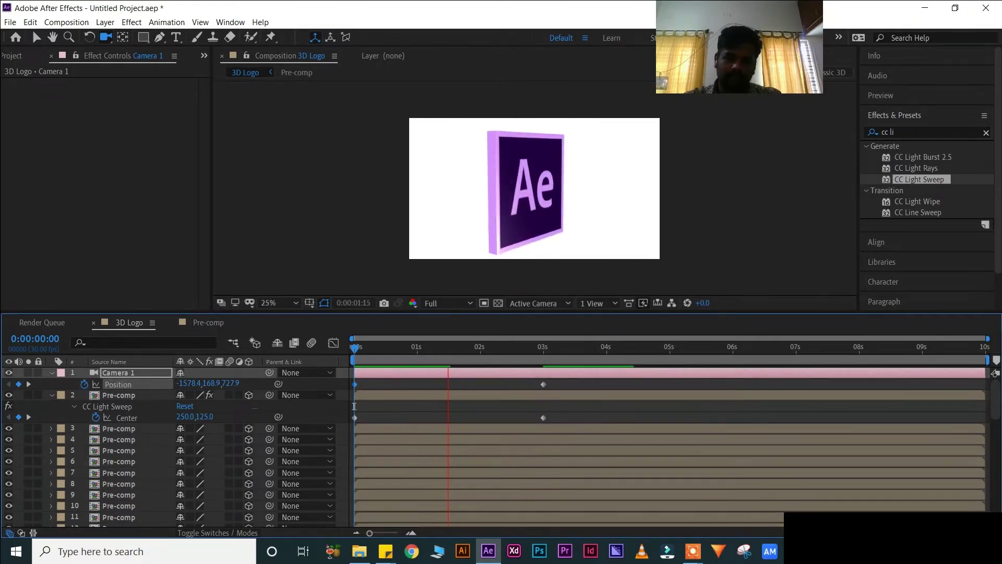
click(503, 366)
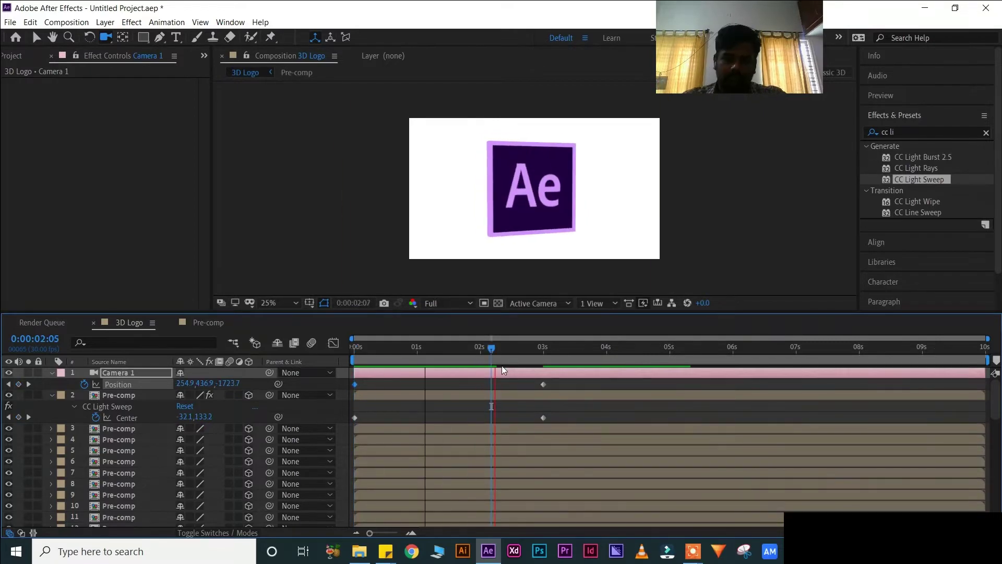
Move the 3 s sweep Center keyframe to 6 s and the 0 s keyframe to about 3 s
key(space)
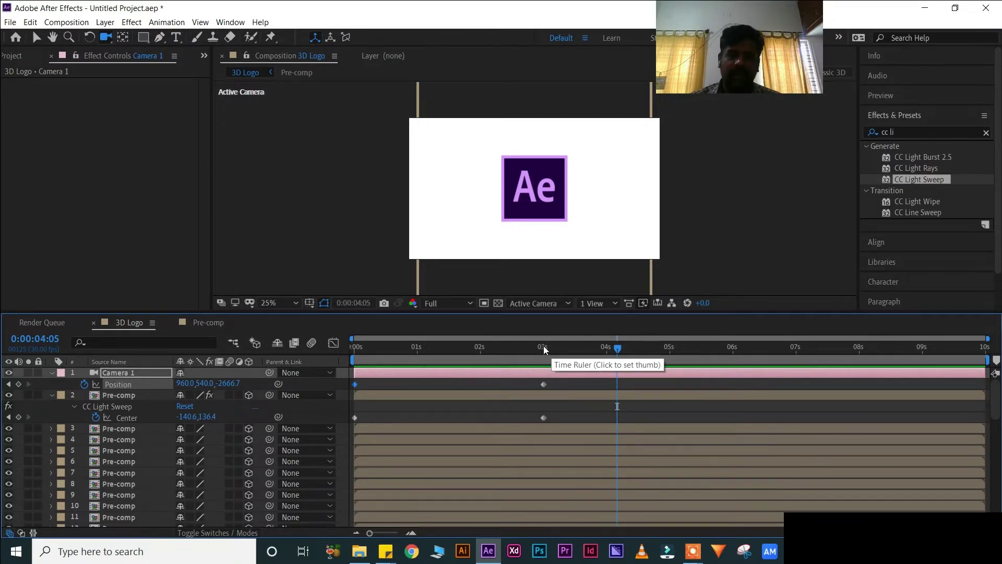
click(543, 346)
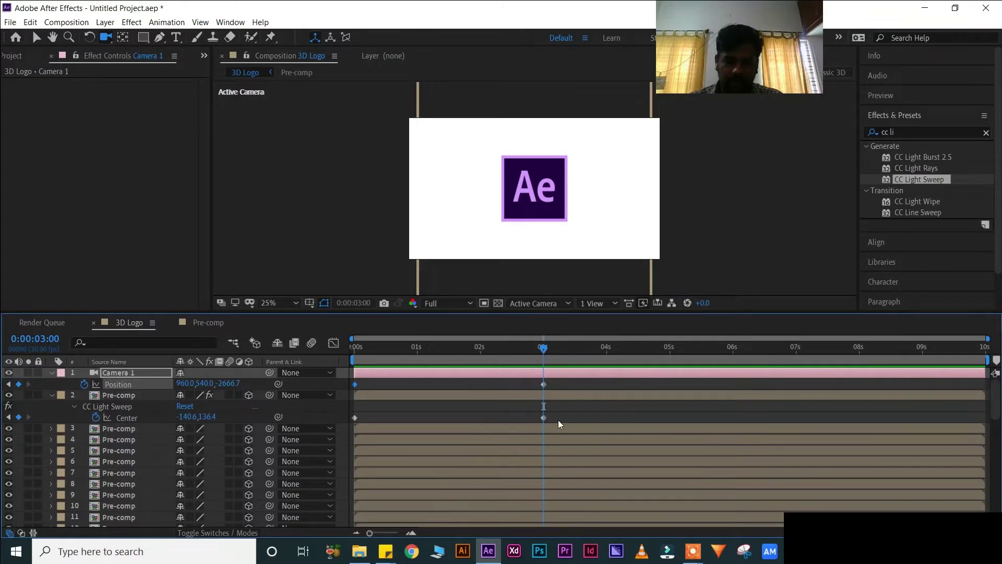
click(734, 351)
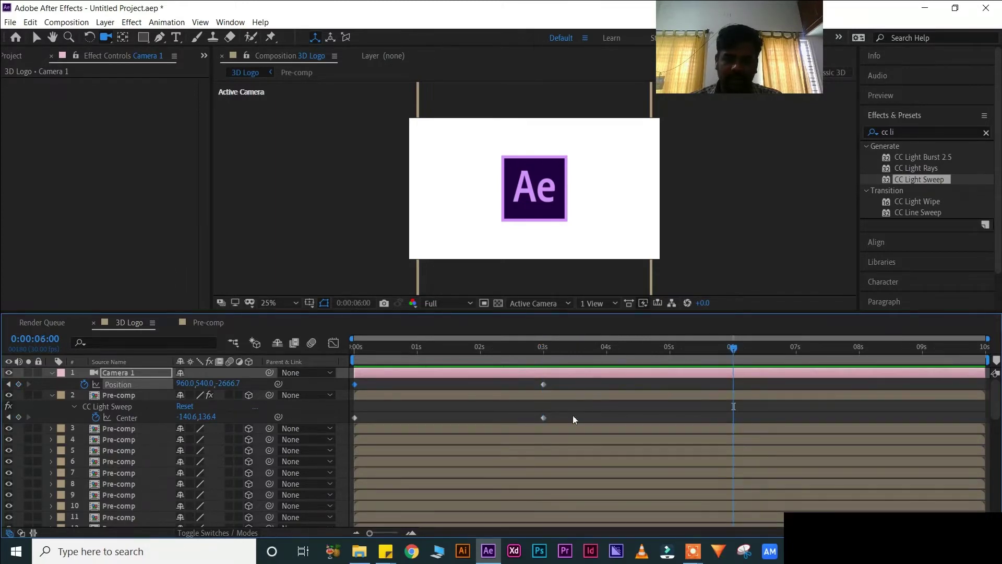
drag(544, 418, 734, 418)
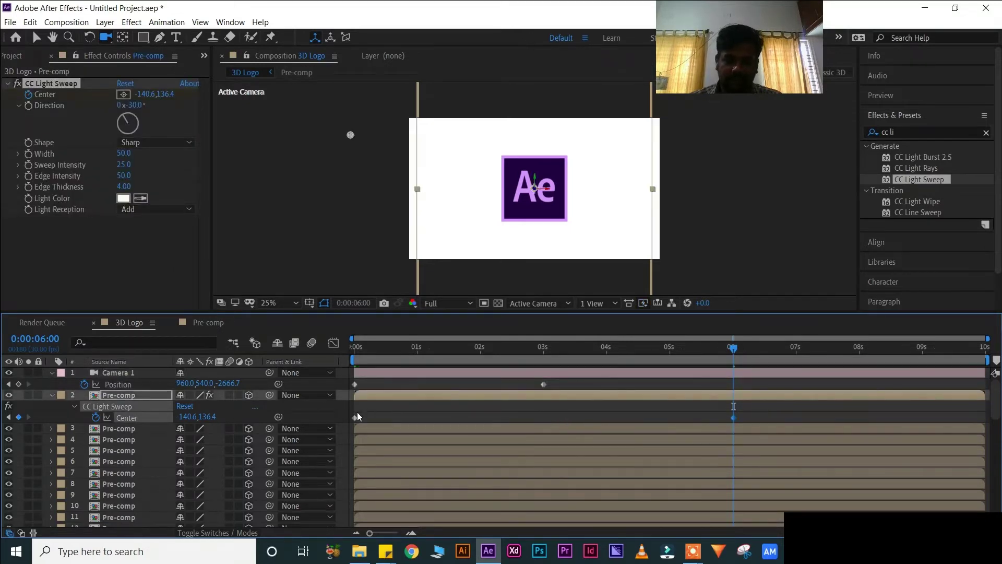
drag(355, 418, 543, 417)
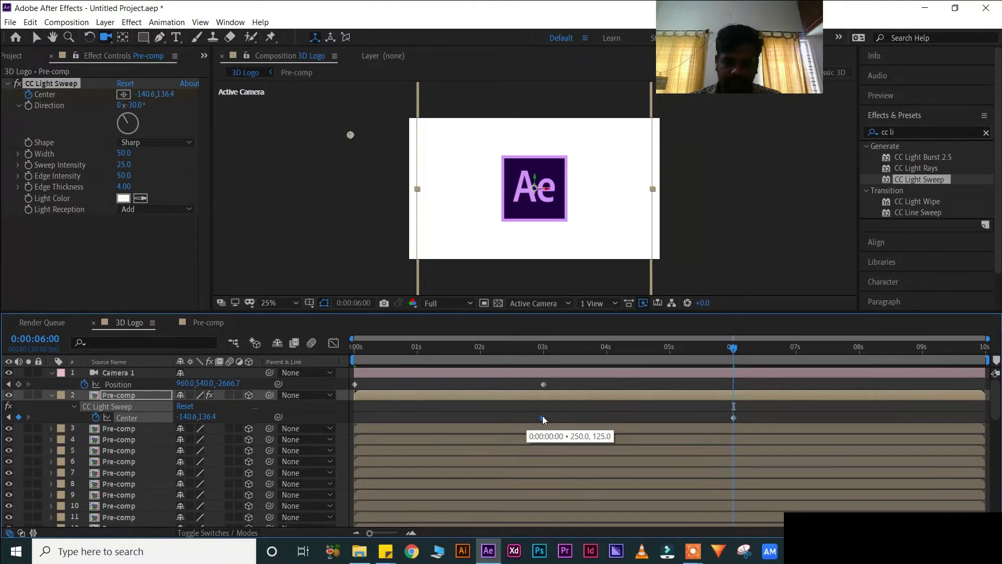
Nudge the earlier Center keyframe onto exactly 03:00, checking the sweep at 7 seconds
click(543, 346)
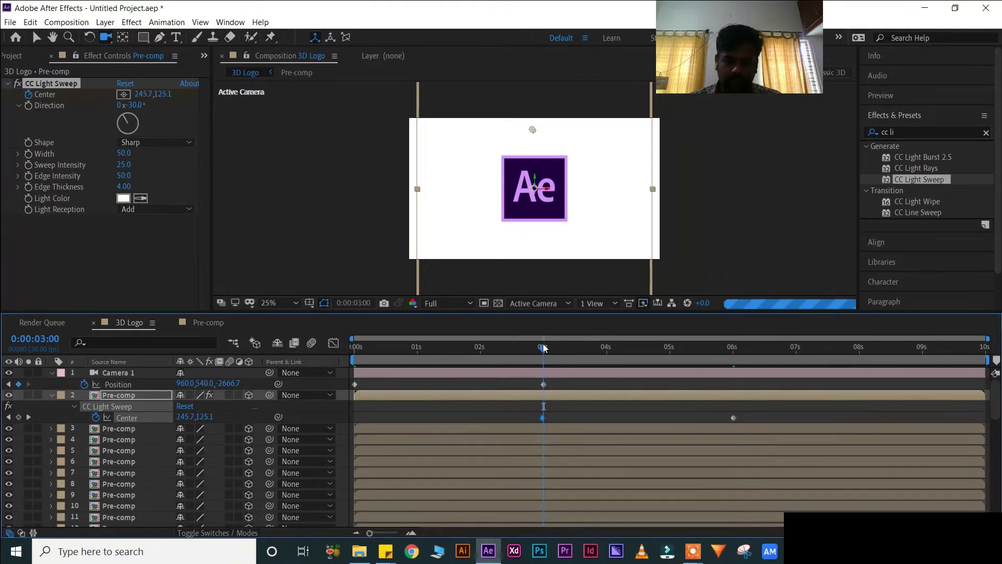
key(equal)
key(equal)
key(equal)
key(equal)
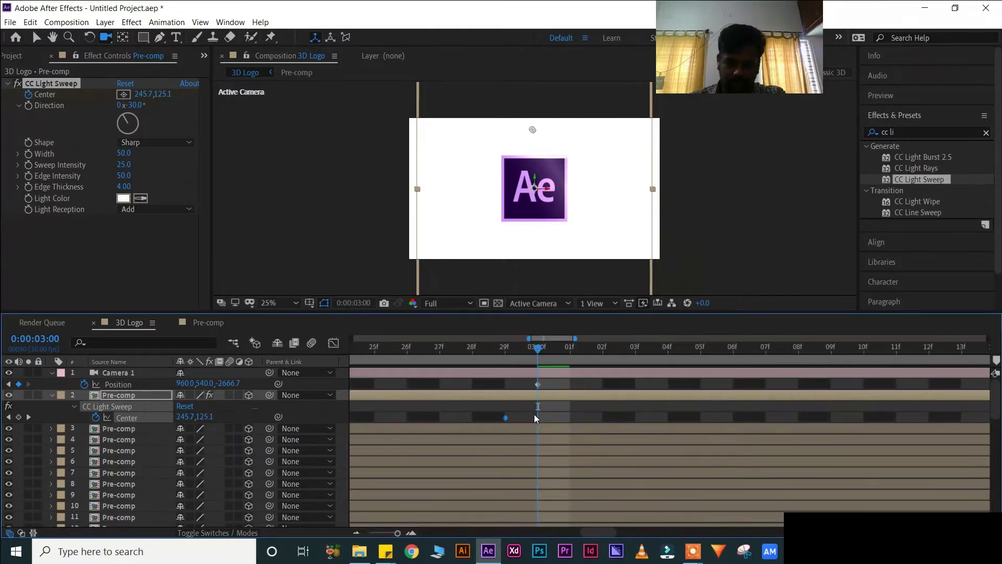
key(alt+Right)
key(minus)
key(minus)
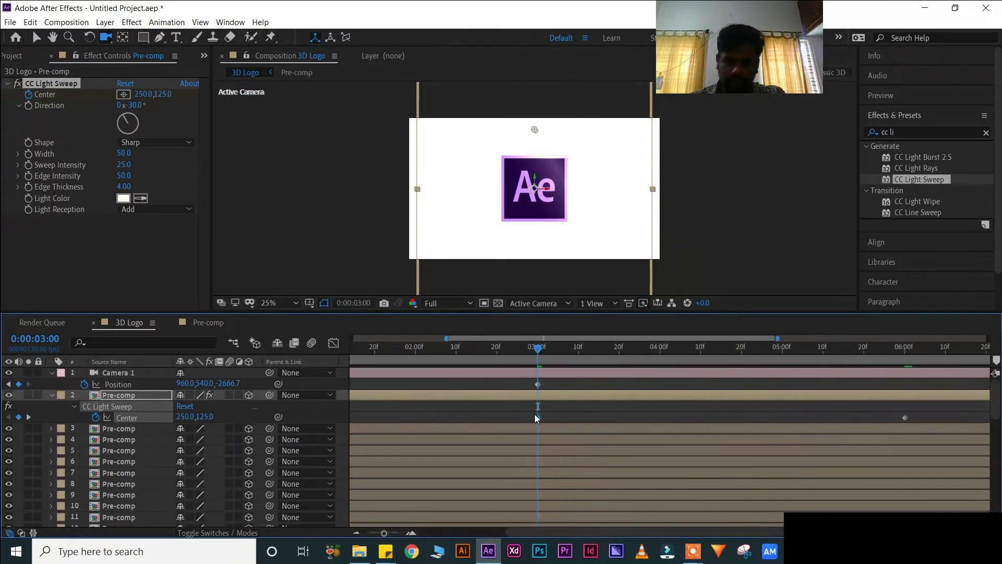
key(minus)
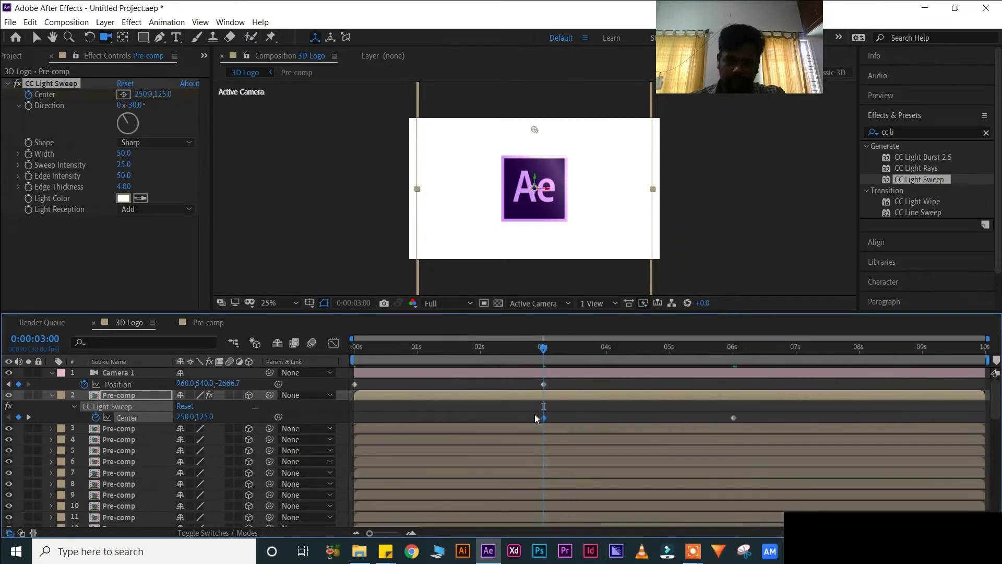
click(796, 353)
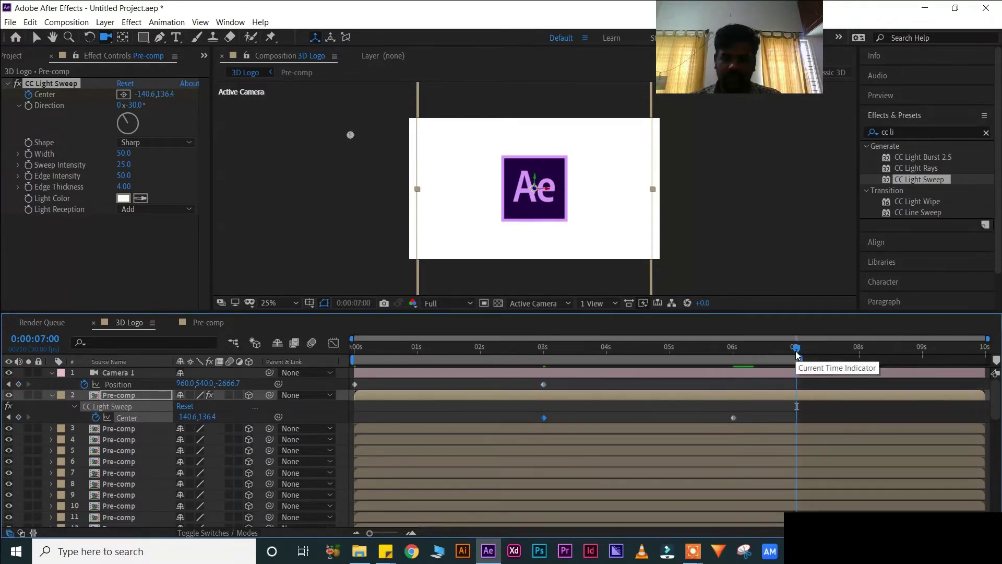
key(Home)
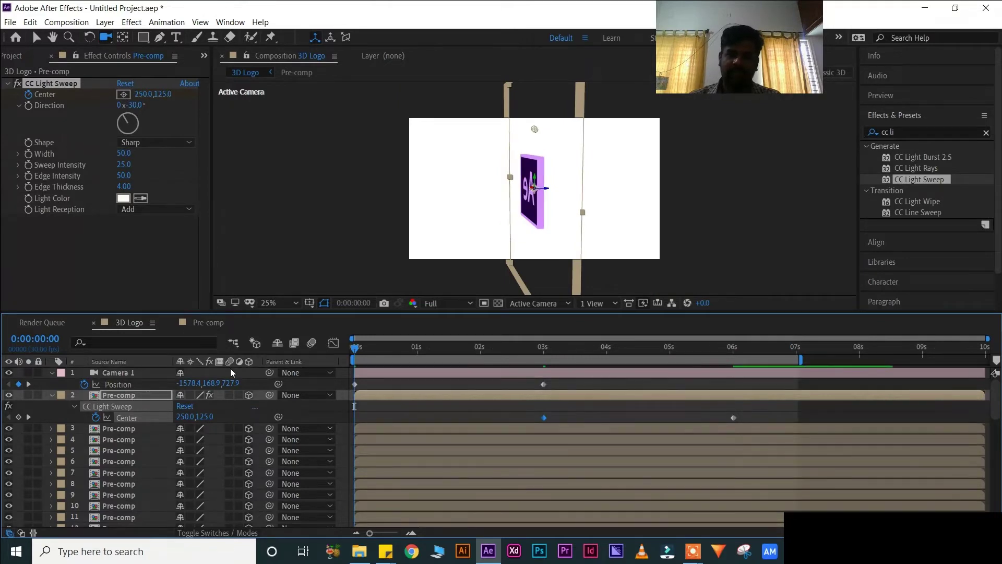
key(space)
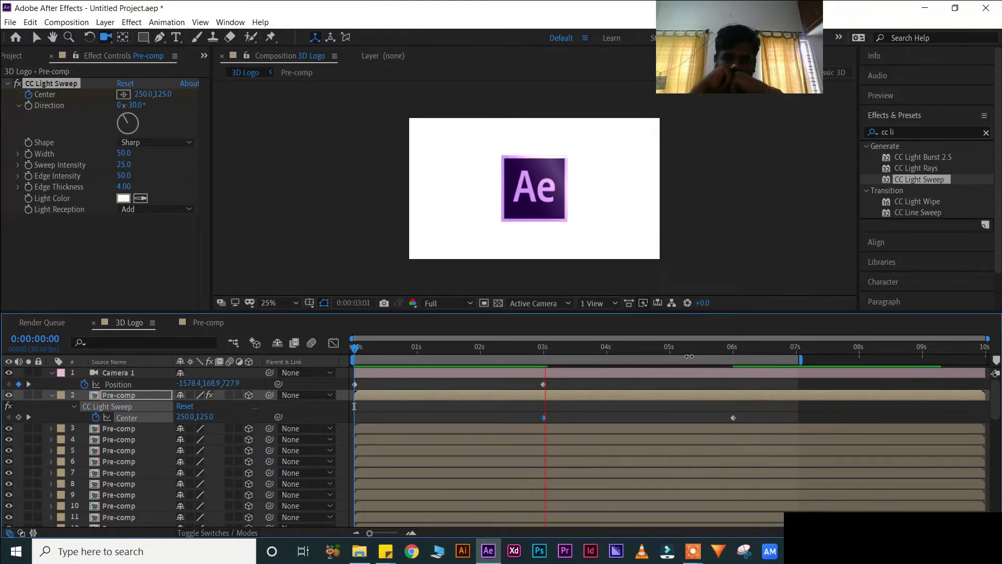
key(space)
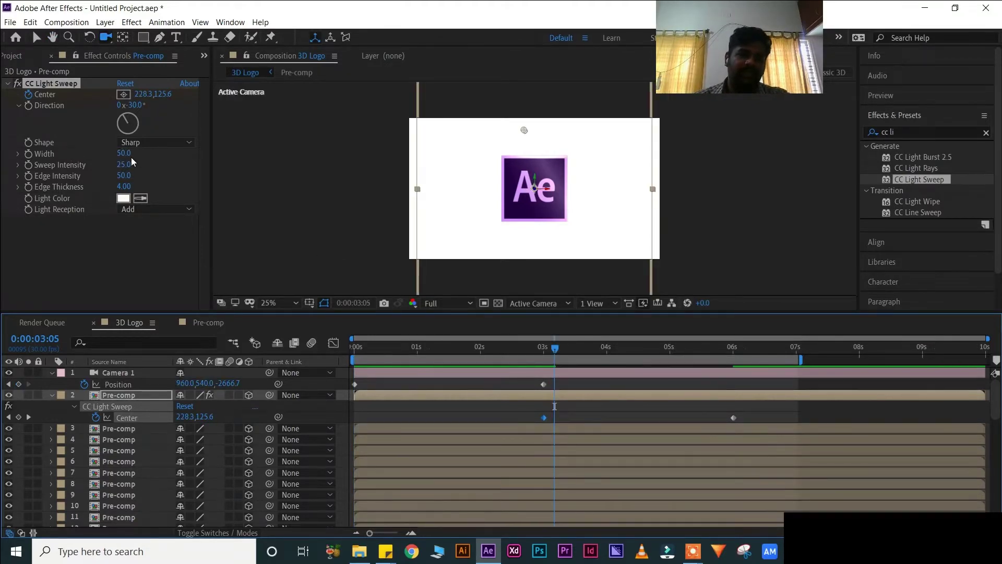
Scrub the CC Light Sweep's Sweep Intensity up to 55
drag(131, 158, 140, 159)
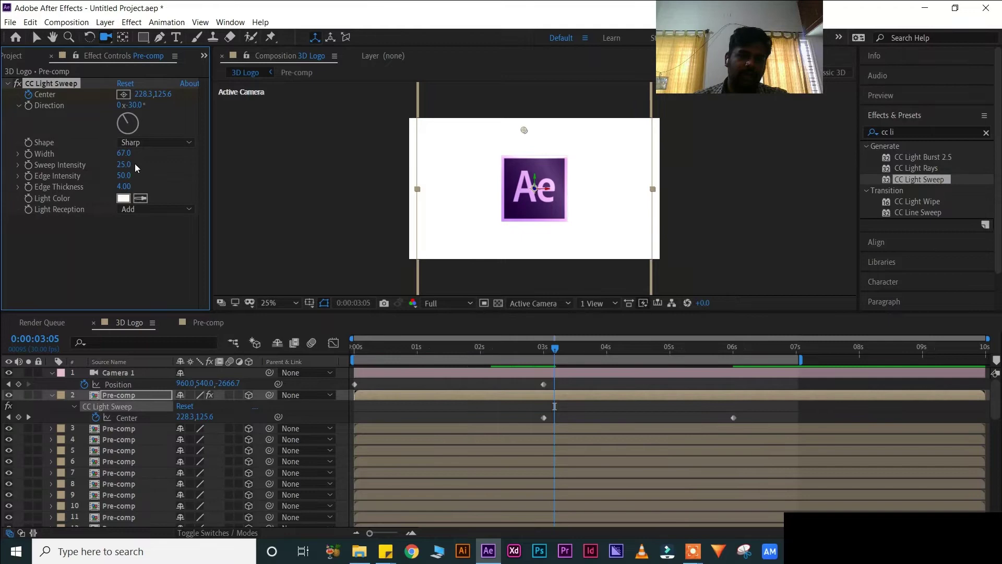
drag(129, 168, 137, 169)
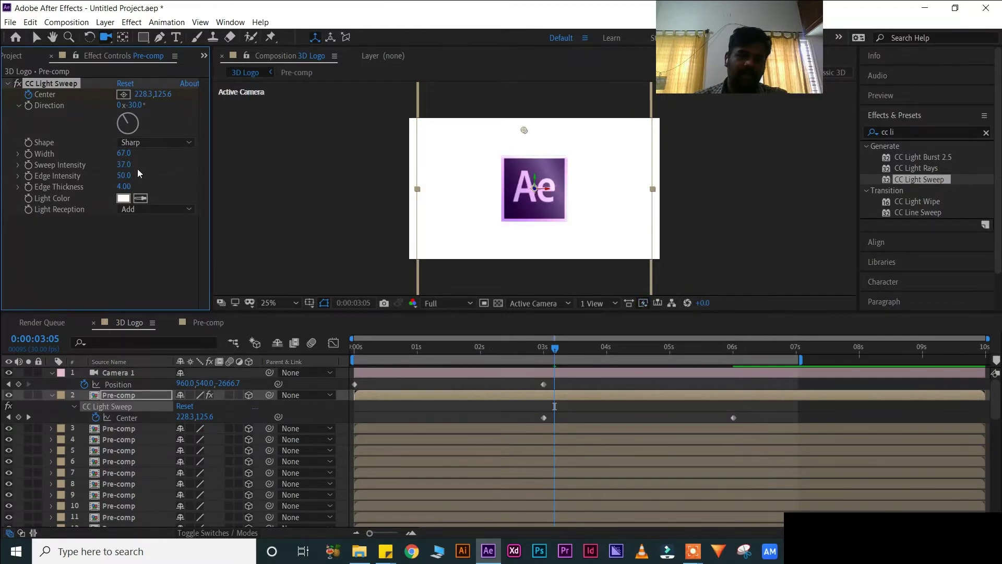
drag(137, 168, 145, 162)
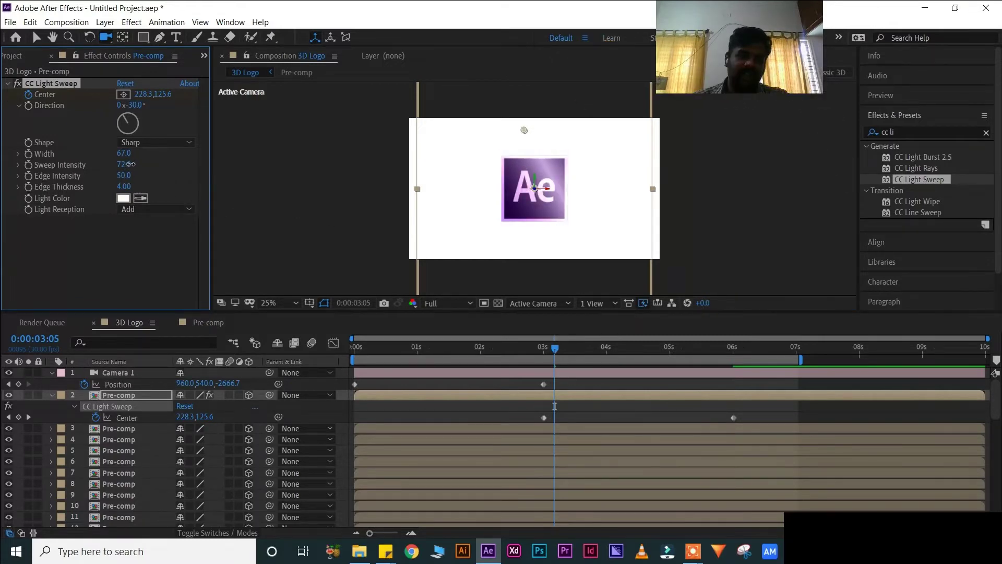
drag(130, 164, 113, 173)
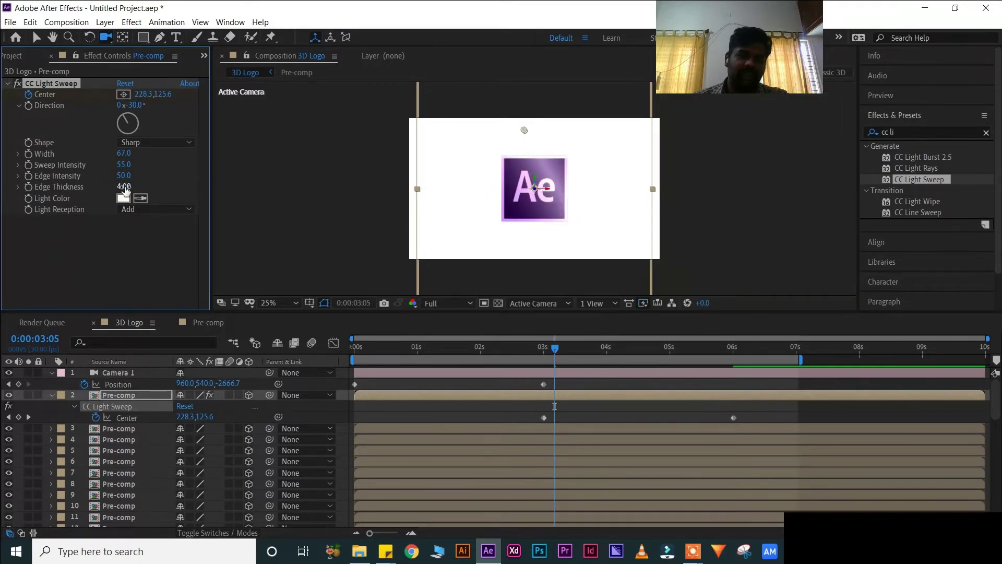
Set Edge Thickness to 10 and scrub the timeline to check the sweep
click(124, 187)
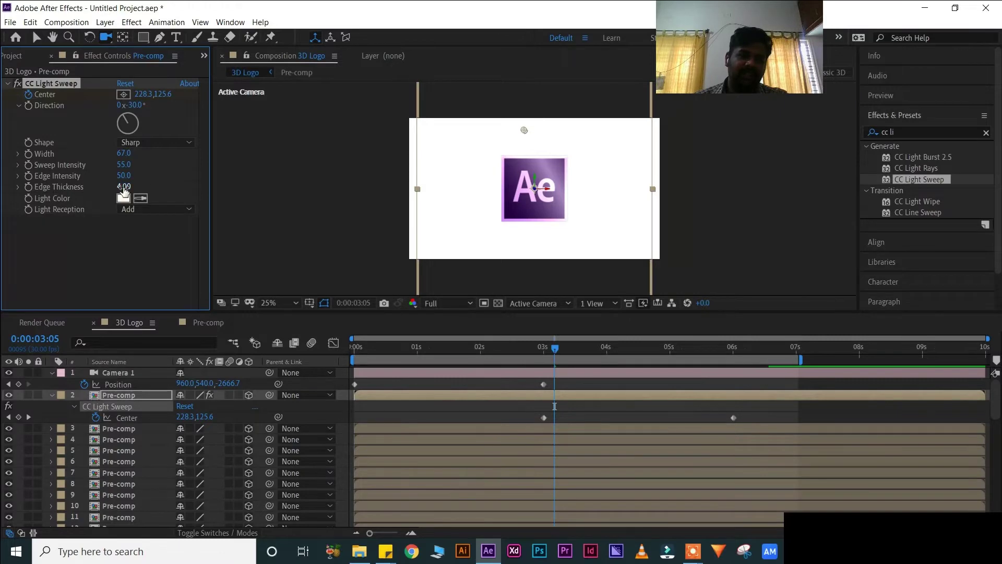
key(BackSpace)
text(10)
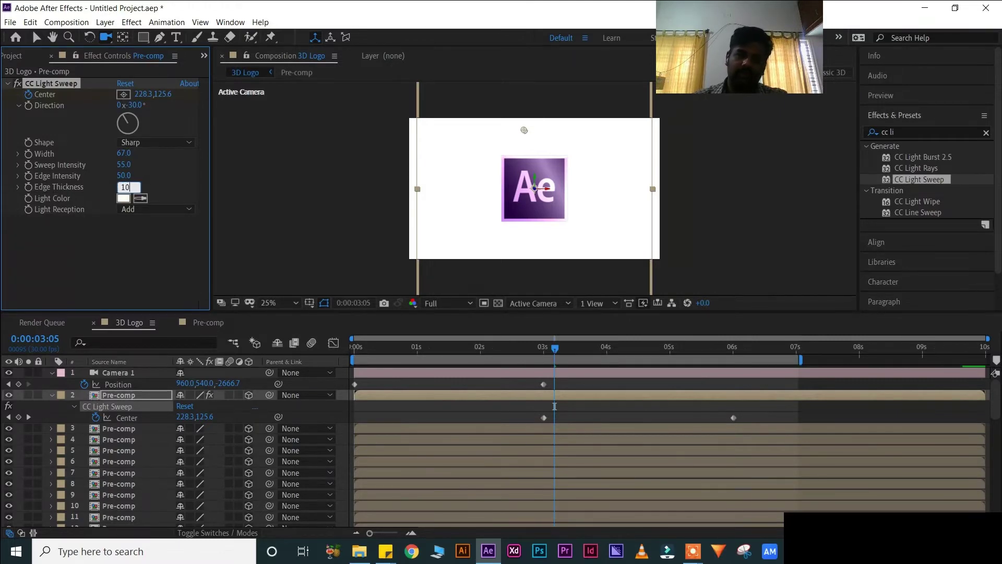
key(Return)
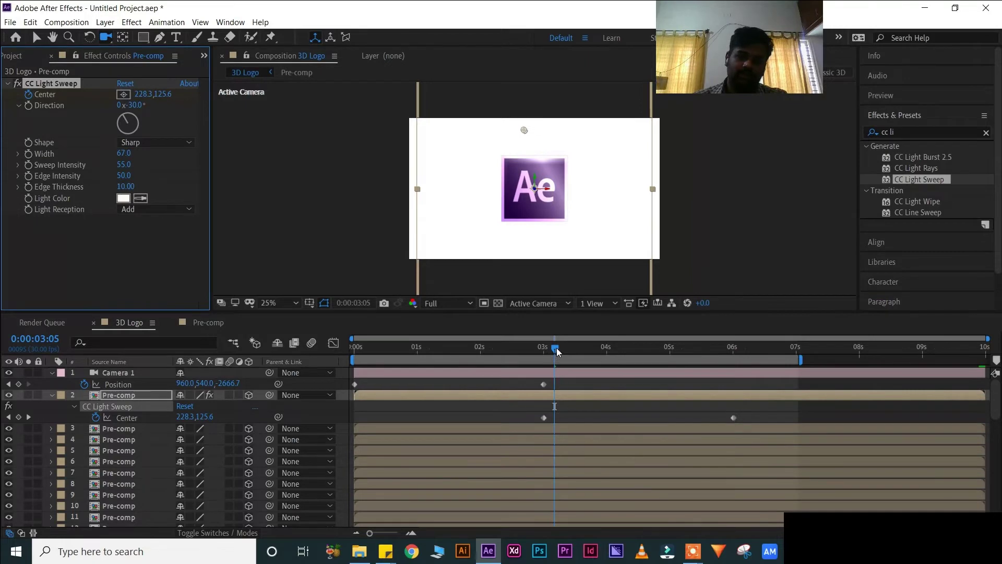
drag(643, 349, 240, 370)
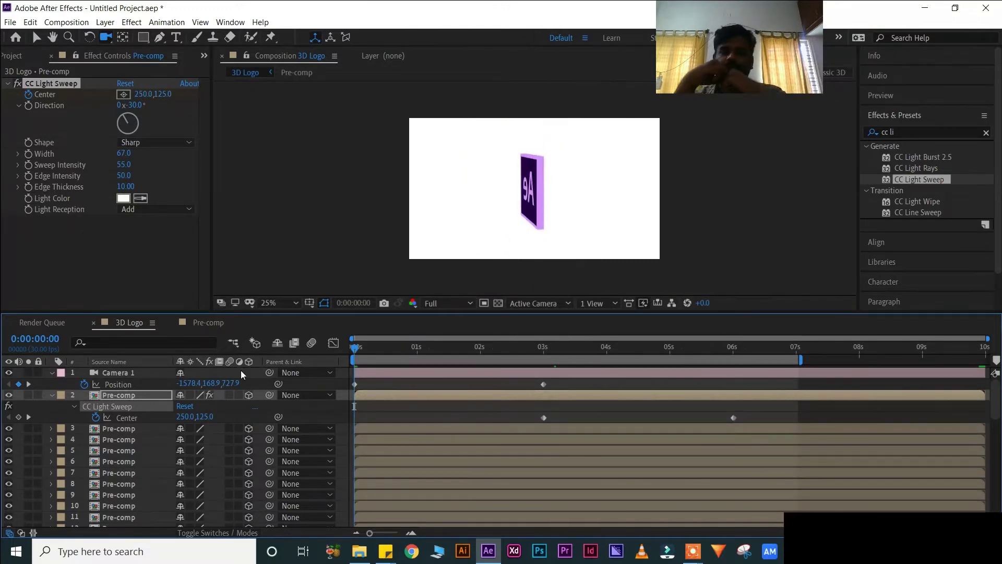
Preview the logo animation as it swings from edge-on to facing front
key(space)
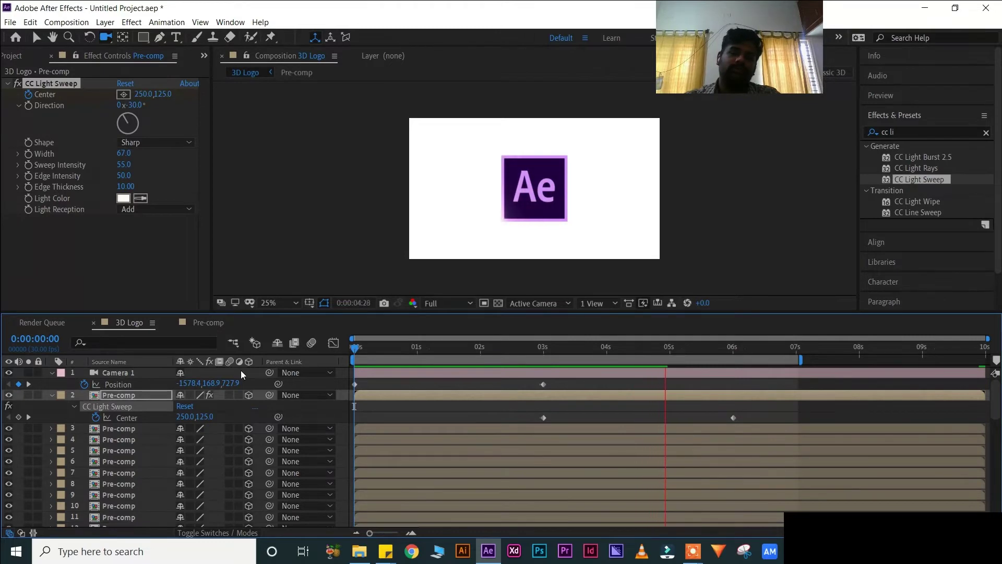
Pull the sweep's end keyframe earlier to about 4:03 and extend the work area to about 4:11
drag(733, 418, 672, 418)
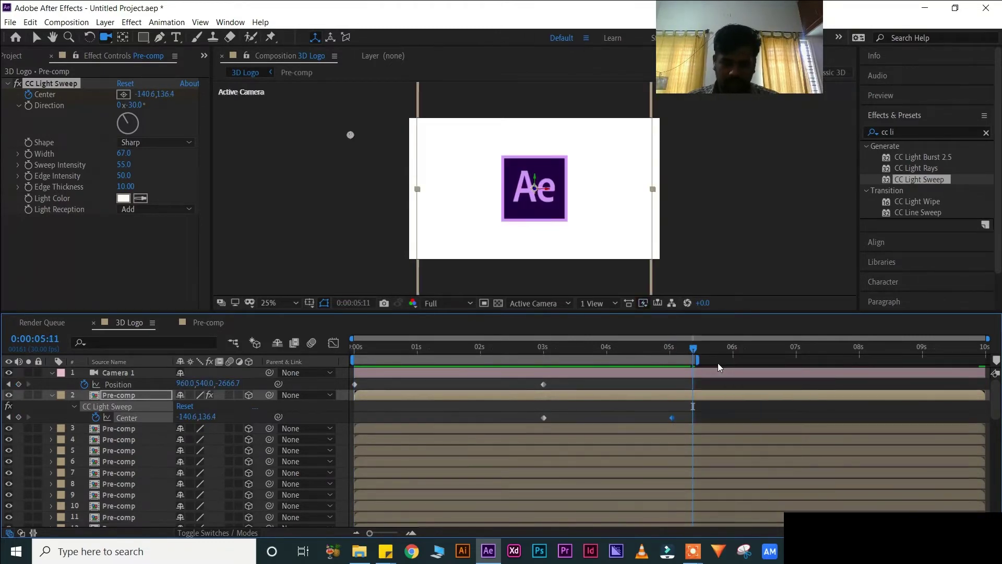
key(space)
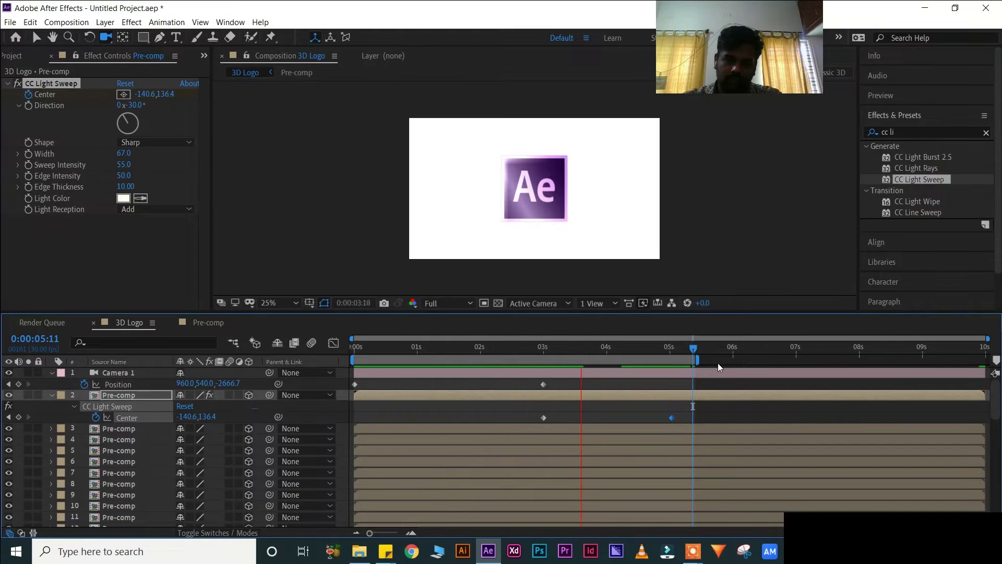
key(space)
drag(672, 417, 614, 418)
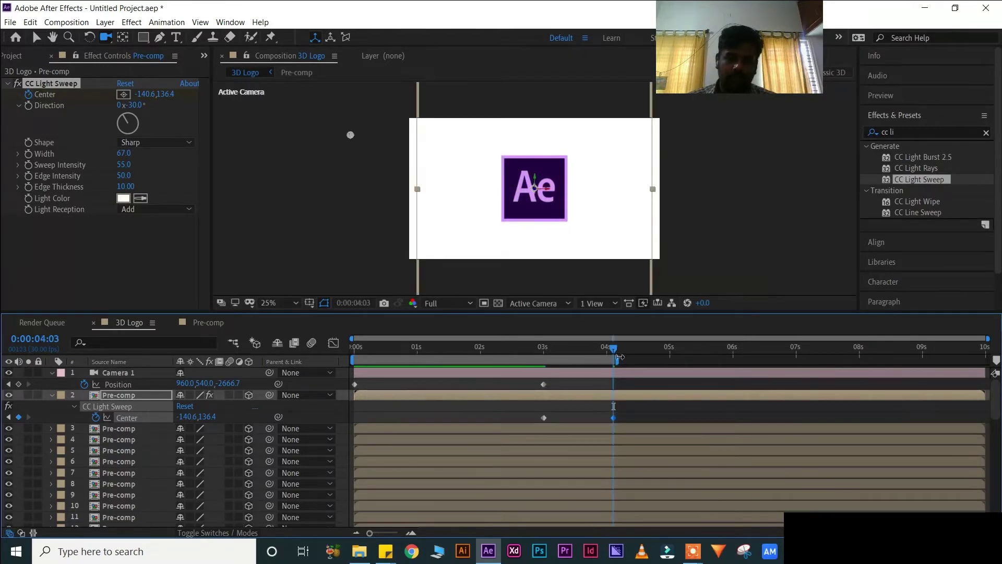
drag(617, 359, 640, 359)
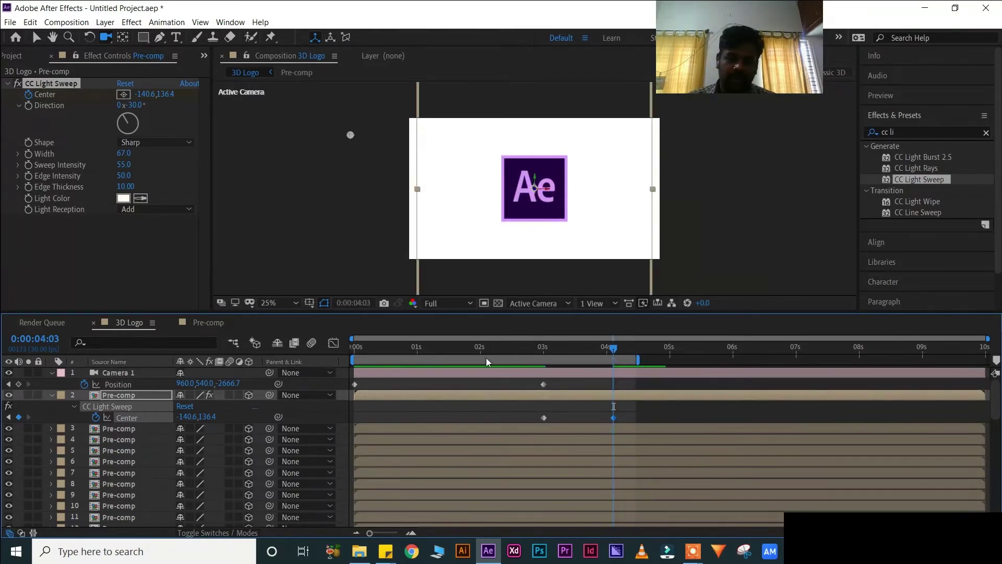
drag(472, 358, 446, 359)
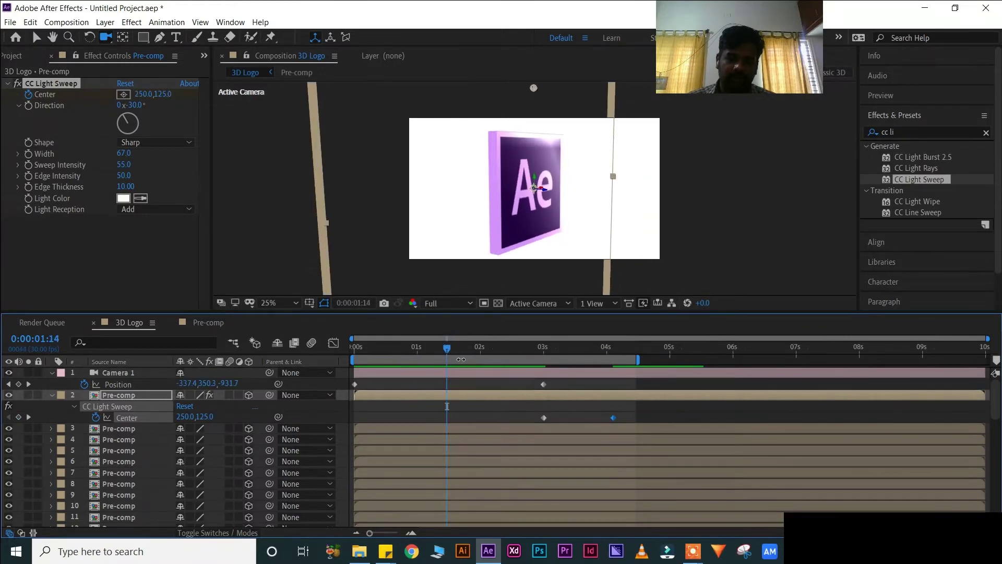
drag(446, 350, 480, 349)
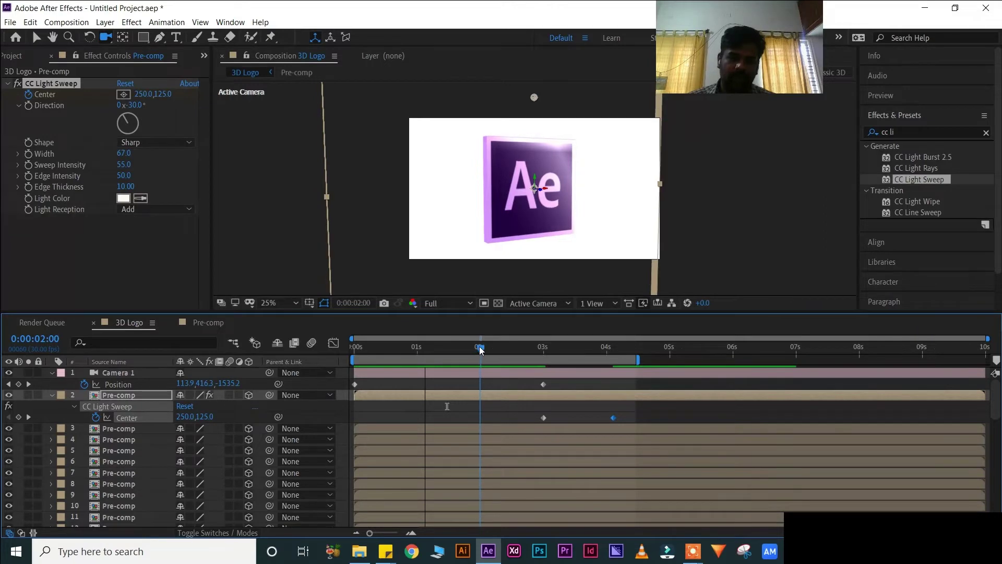
Move the camera Position keyframe to 2 s and the sweep Center keyframes to 2 s and 3 s
click(544, 418)
drag(544, 385, 488, 382)
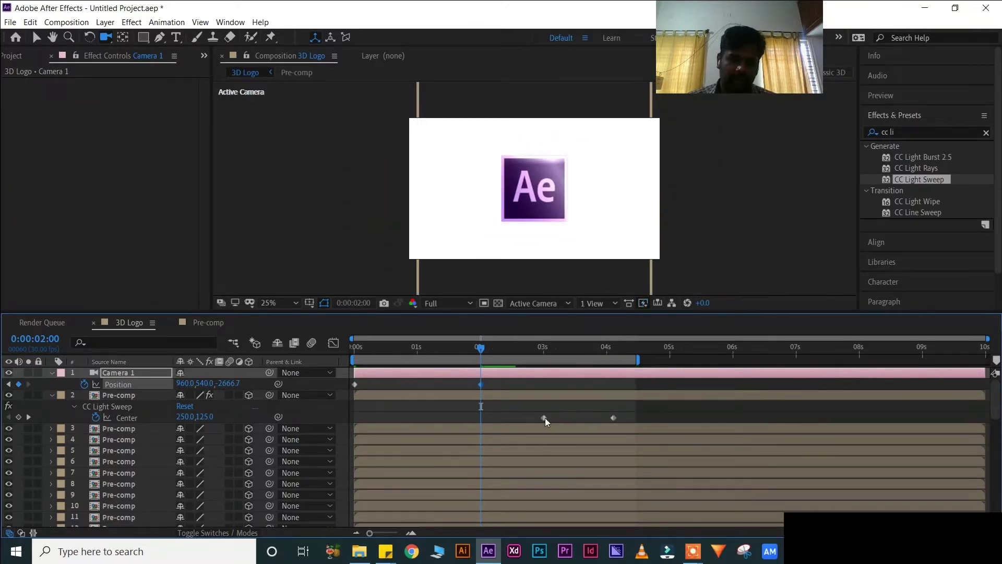
drag(545, 418, 489, 414)
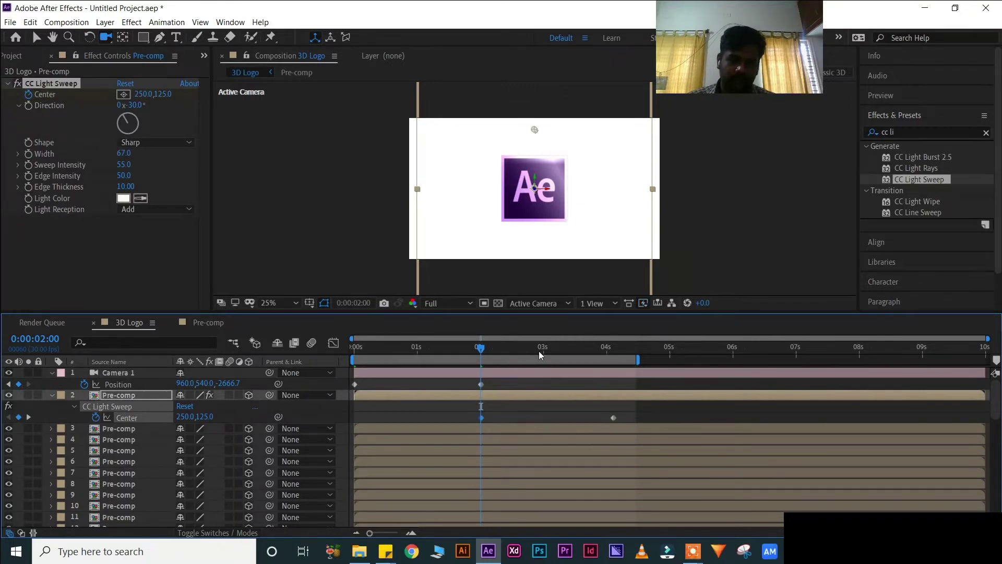
click(543, 348)
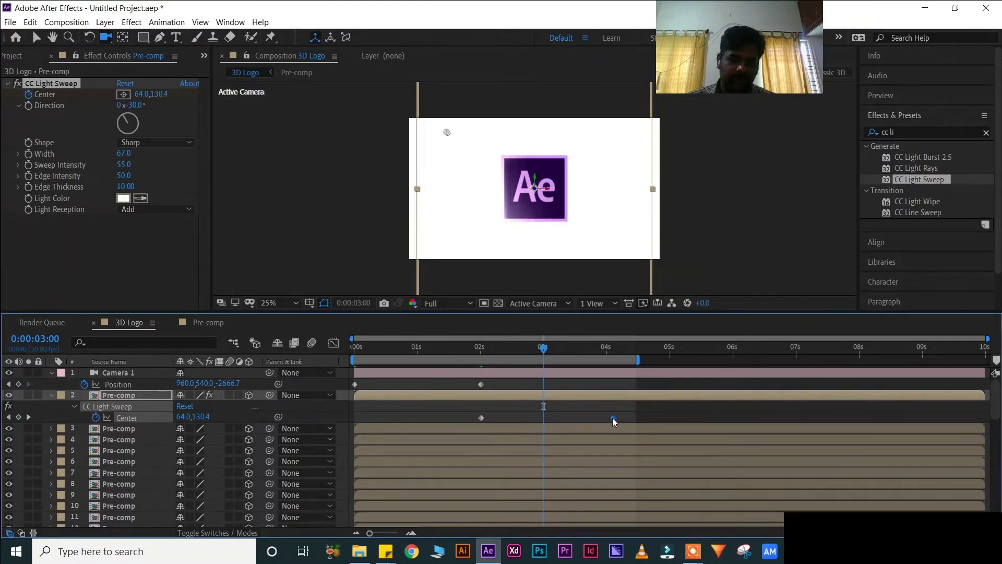
drag(612, 418, 554, 414)
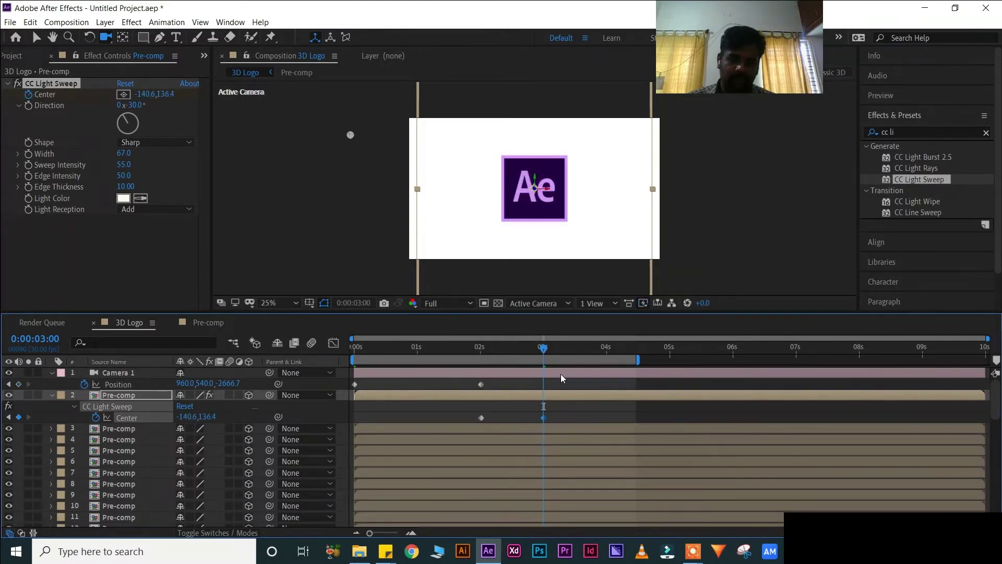
End the work area at 3:15 and collapse layer 2's light sweep properties
click(576, 349)
key(n)
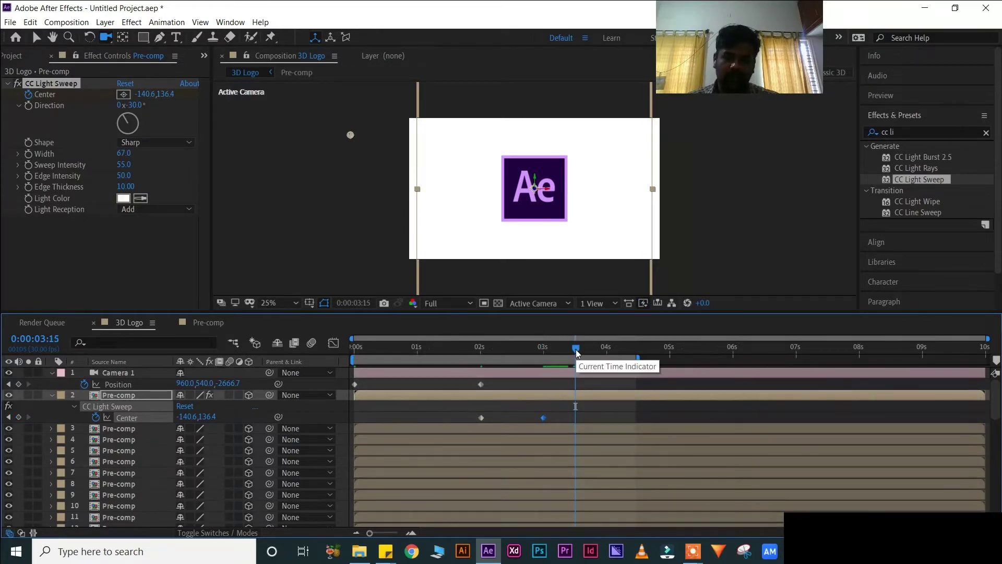
key(Home)
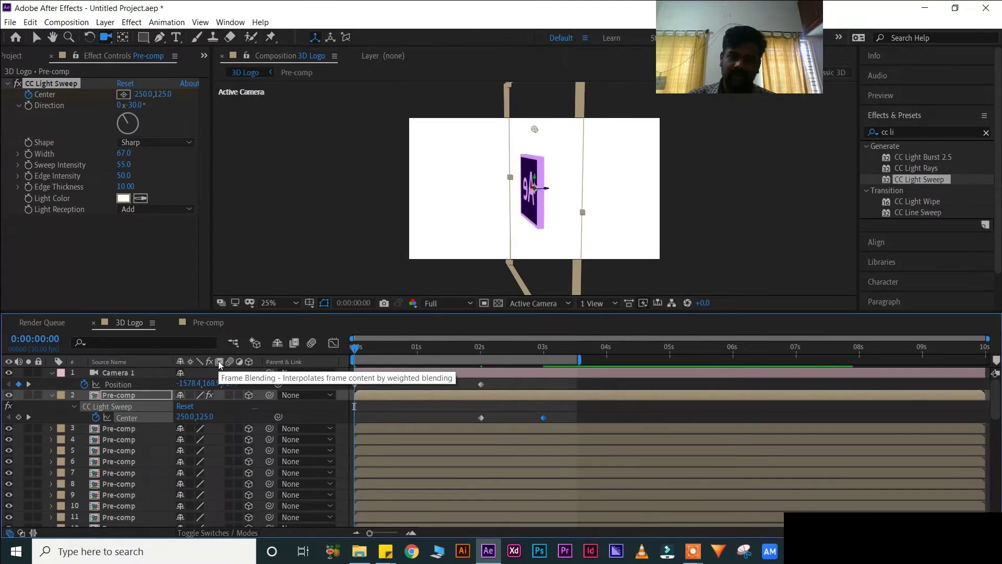
click(51, 396)
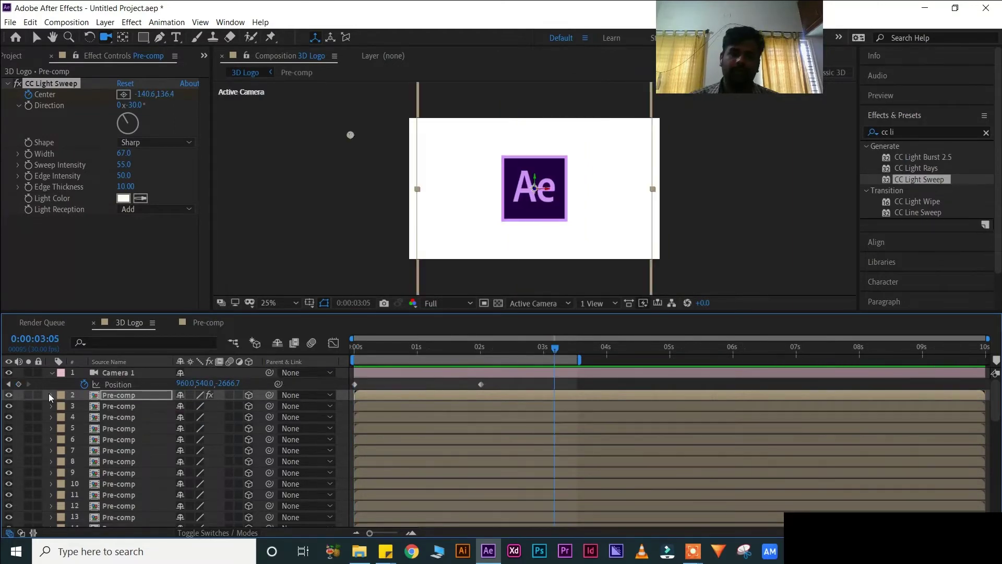
Find the Exposure effect via the 'exp' search and apply it to a Pre-comp layer
click(904, 133)
text(exp)
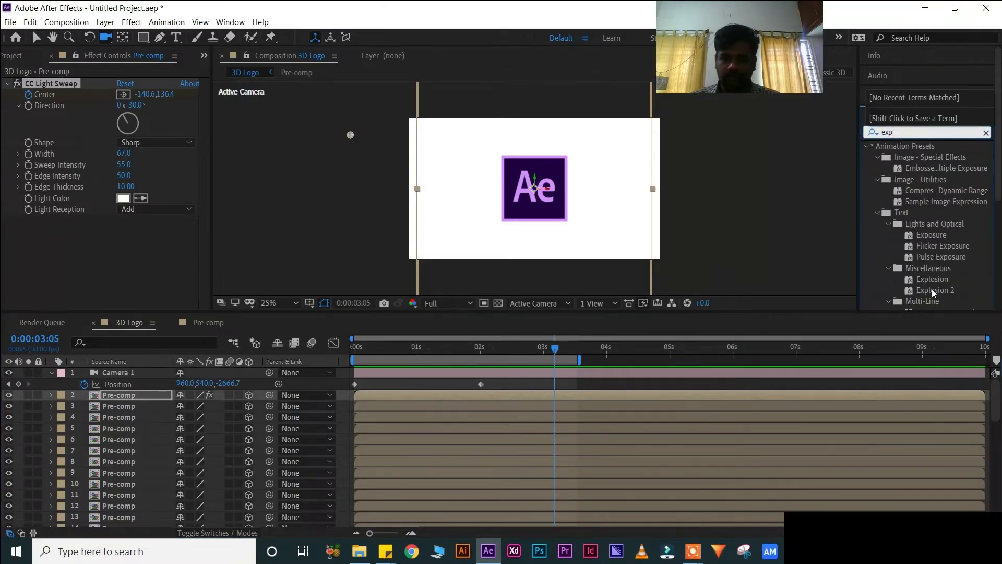
scroll(933, 292, down, 4)
click(921, 252)
drag(921, 251, 129, 406)
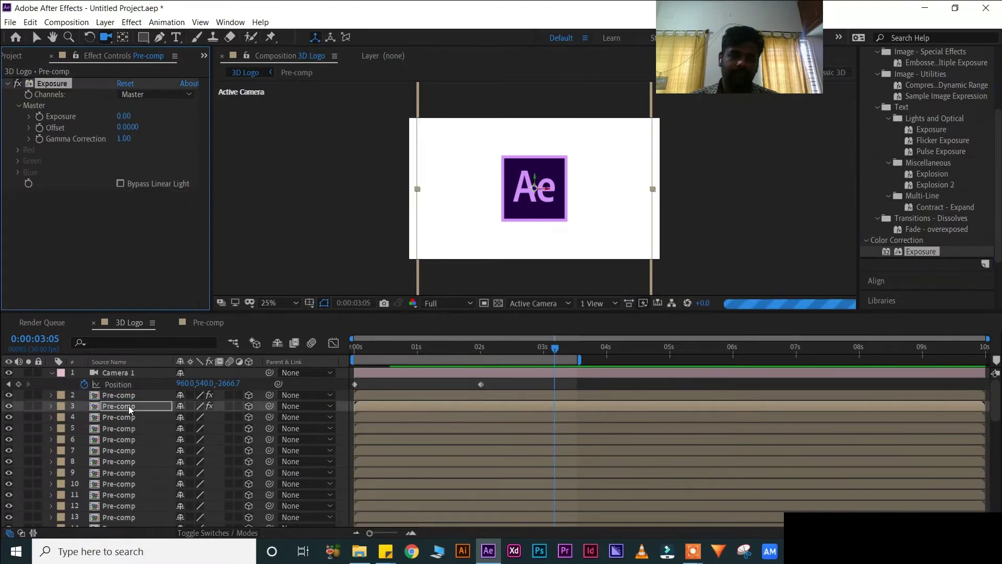
key(v)
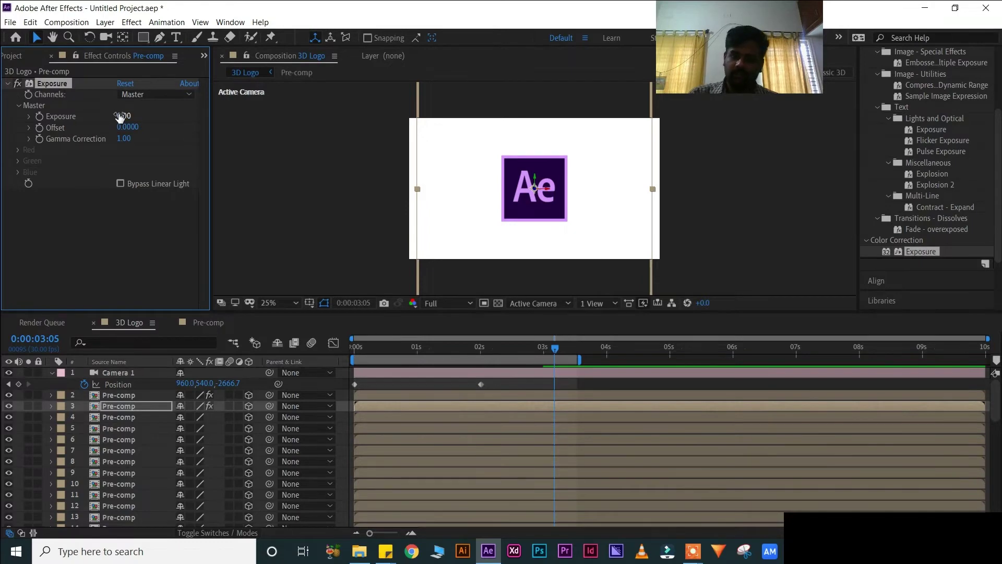
Set the layer 3 Pre-comp's Exposure to -1.00
key(KP_1)
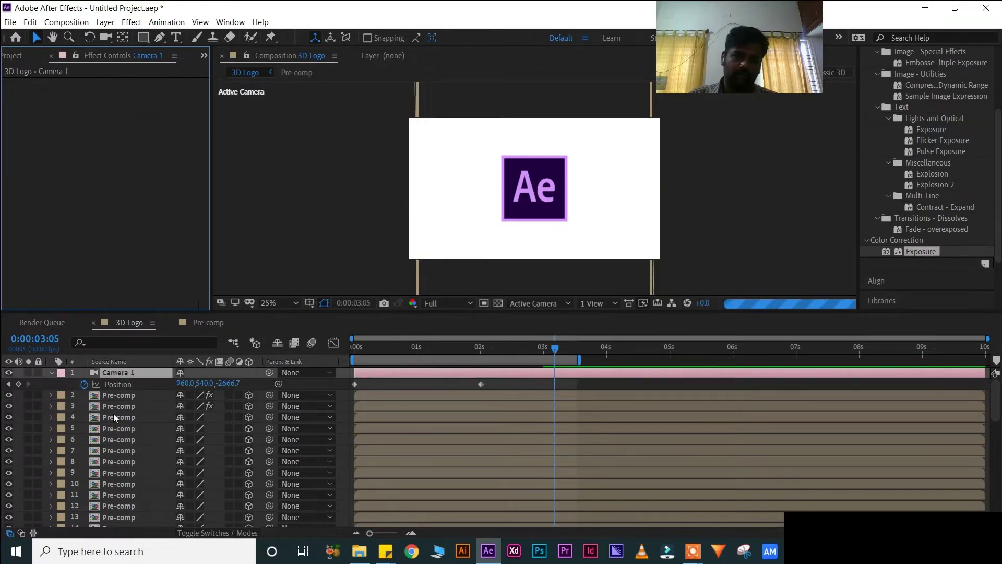
click(114, 397)
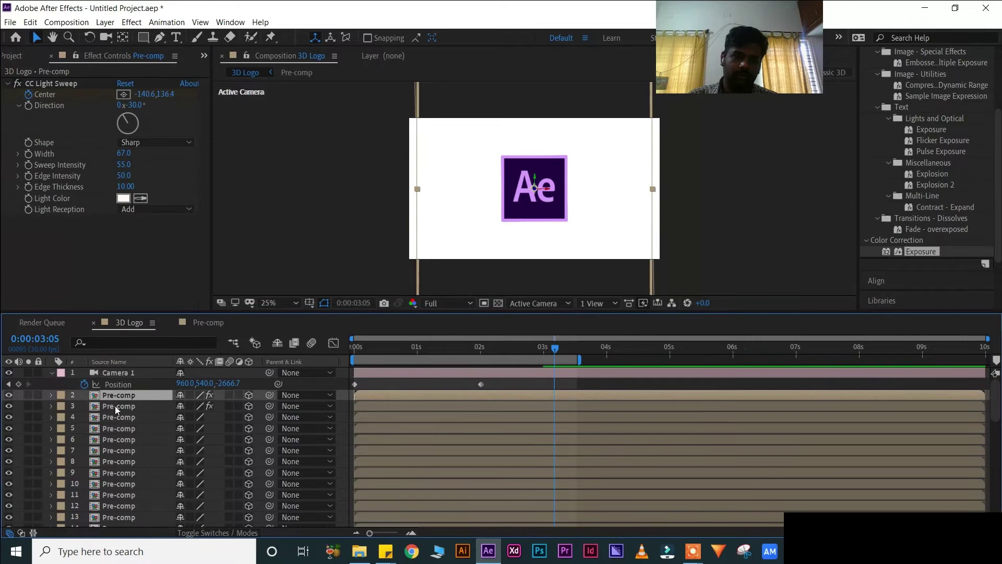
click(115, 406)
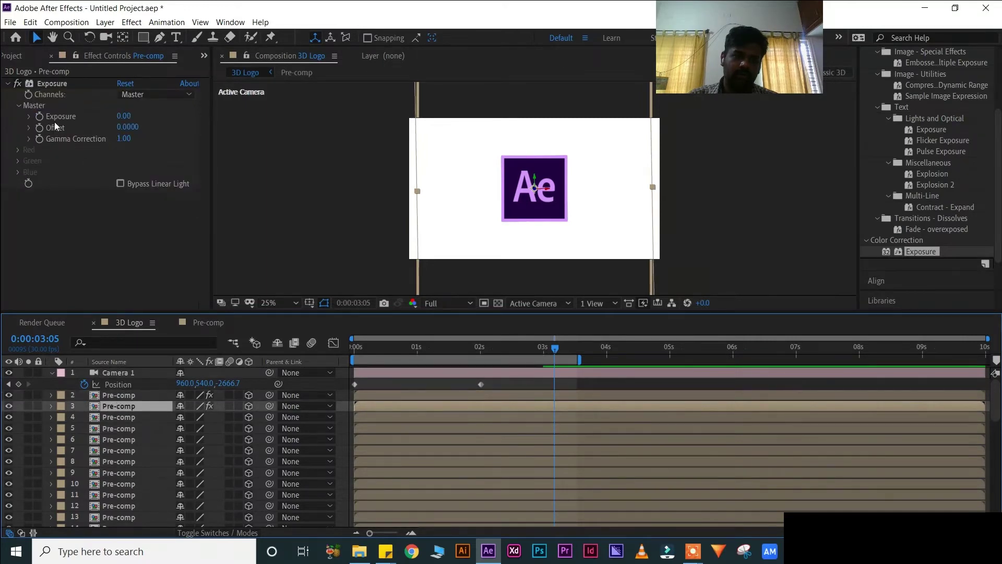
click(124, 116)
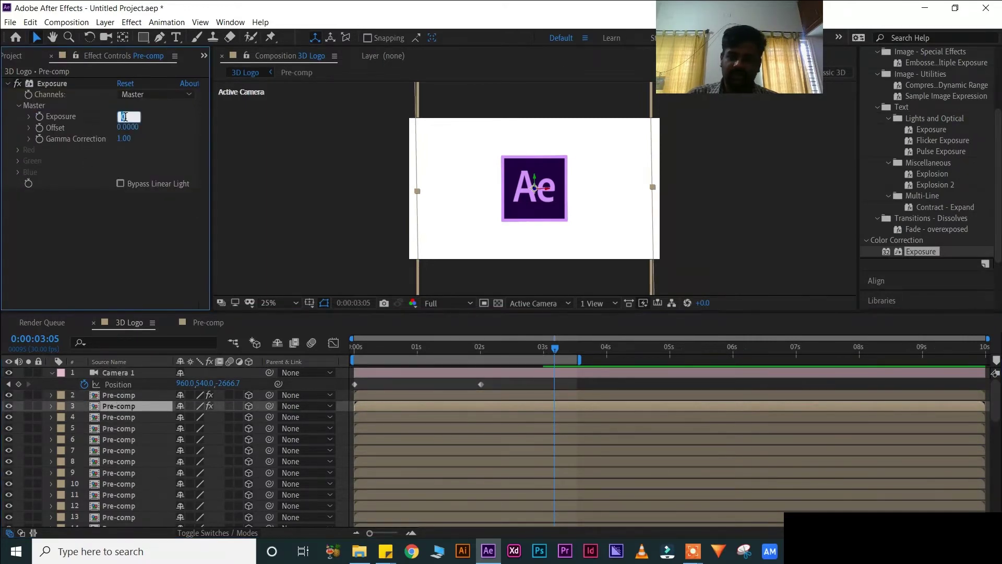
text(-1)
key(Return)
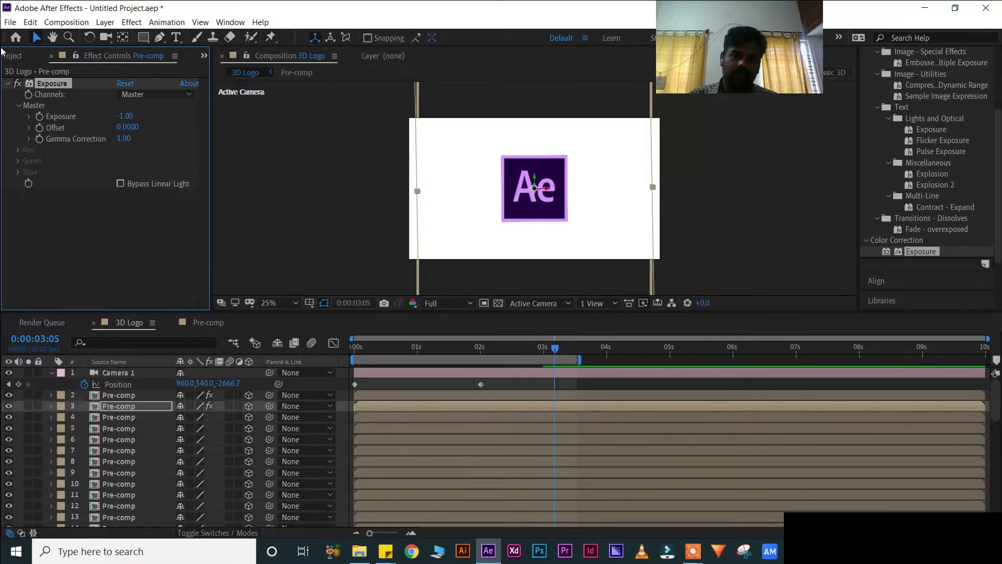
right_click(57, 83)
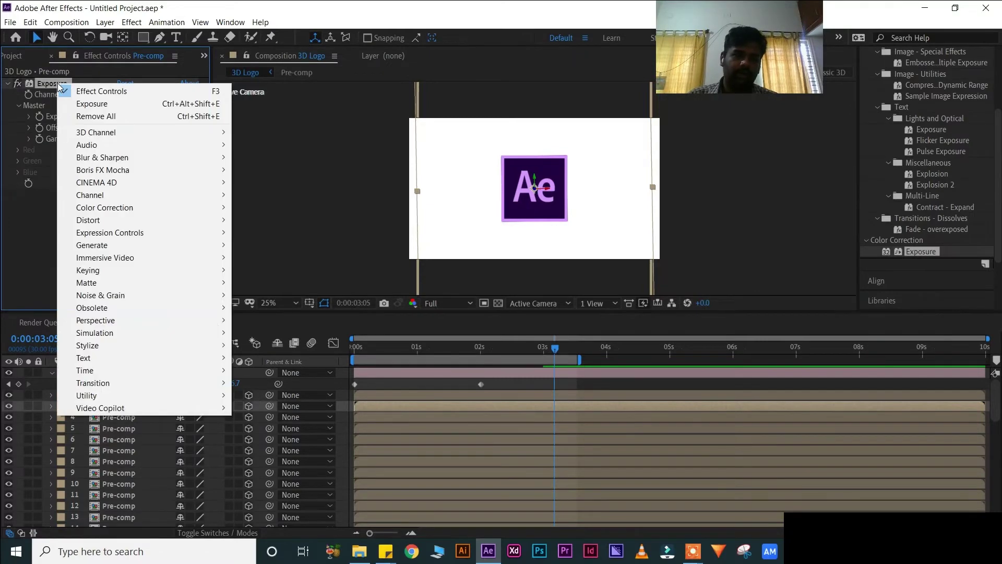
click(58, 86)
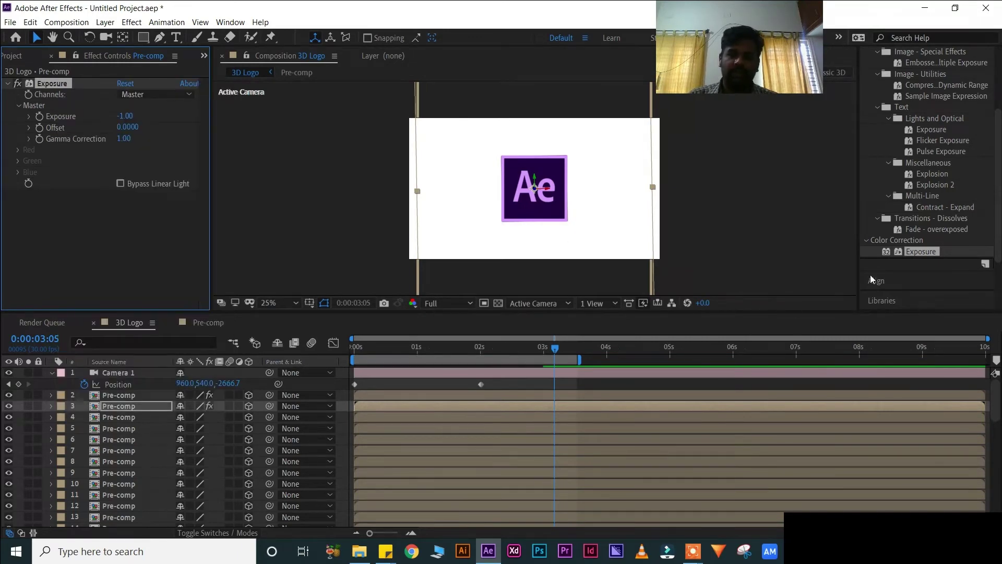
Apply Exposure to the fourth and fifth Pre-comp layers, removing a duplicate Exposure 2
drag(918, 255, 124, 417)
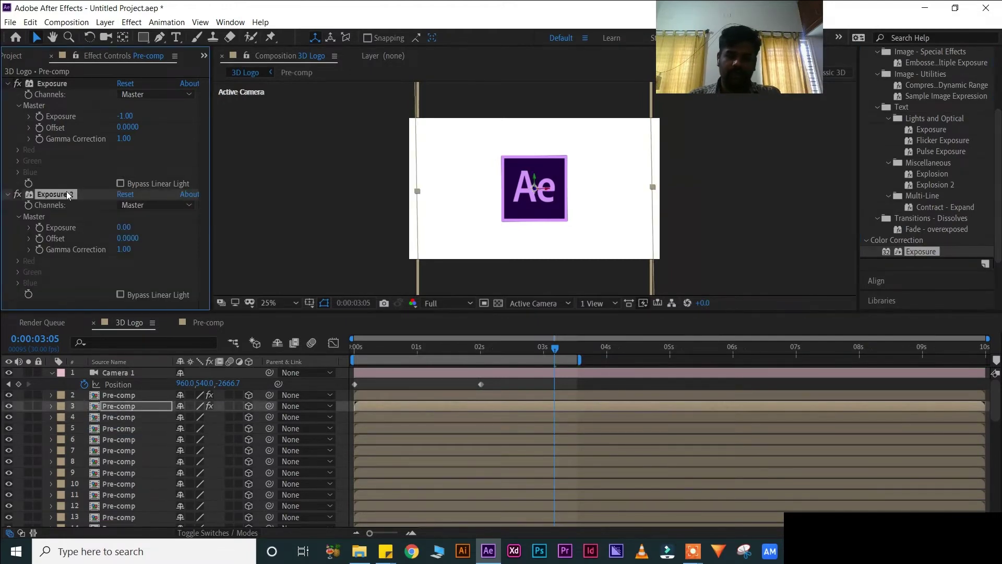
key(Delete)
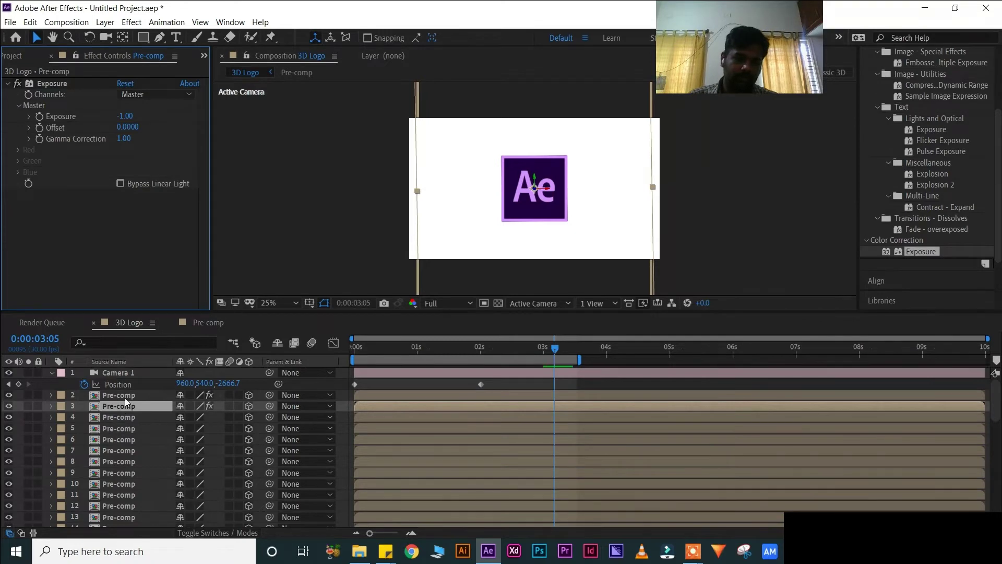
click(124, 417)
double_click(921, 251)
key(ctrl+Down)
double_click(921, 251)
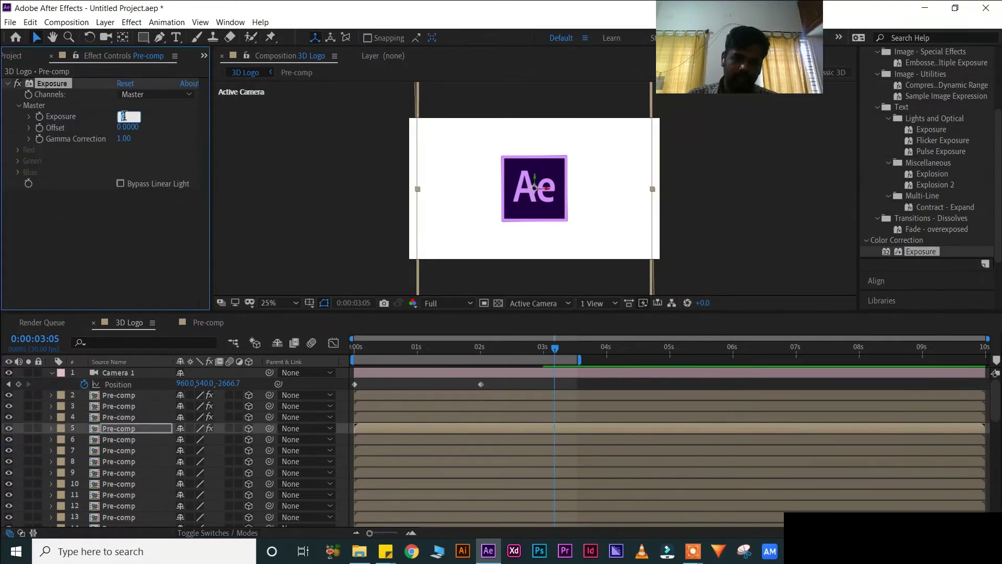
click(127, 448)
click(127, 429)
Apply Exposure to the sixth, seventh and eighth Pre-comp layers
click(124, 441)
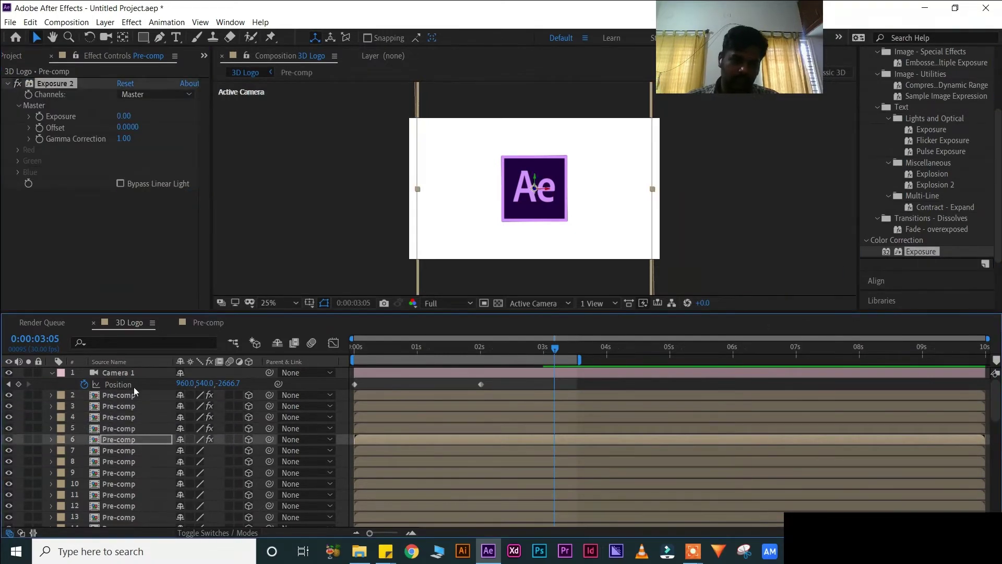
double_click(921, 251)
key(ctrl+Down)
click(120, 452)
key(ctrl+alt+shift+e)
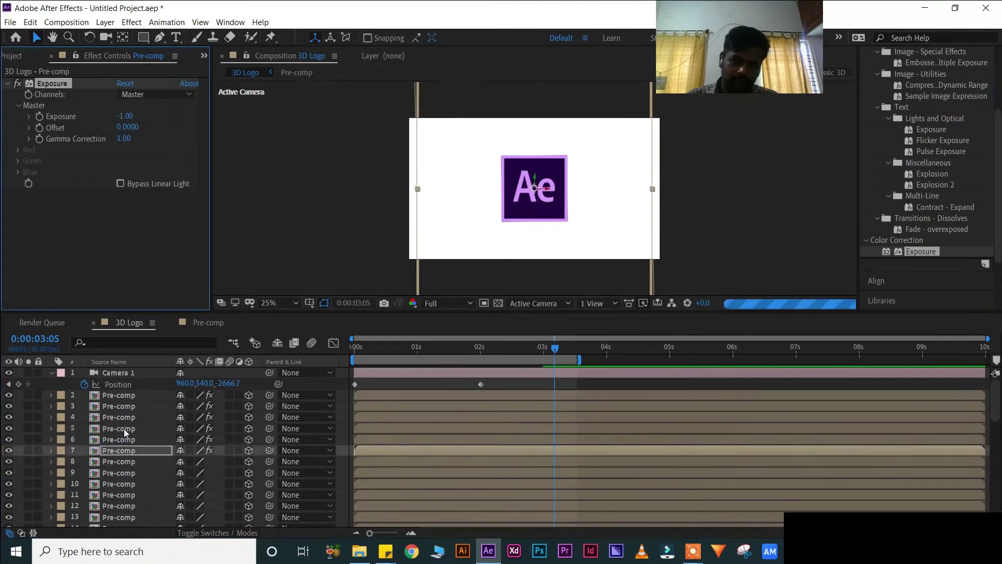
click(126, 462)
scroll(126, 462, down, 2)
key(ctrl+alt+shift+e)
scroll(115, 397, up, 4)
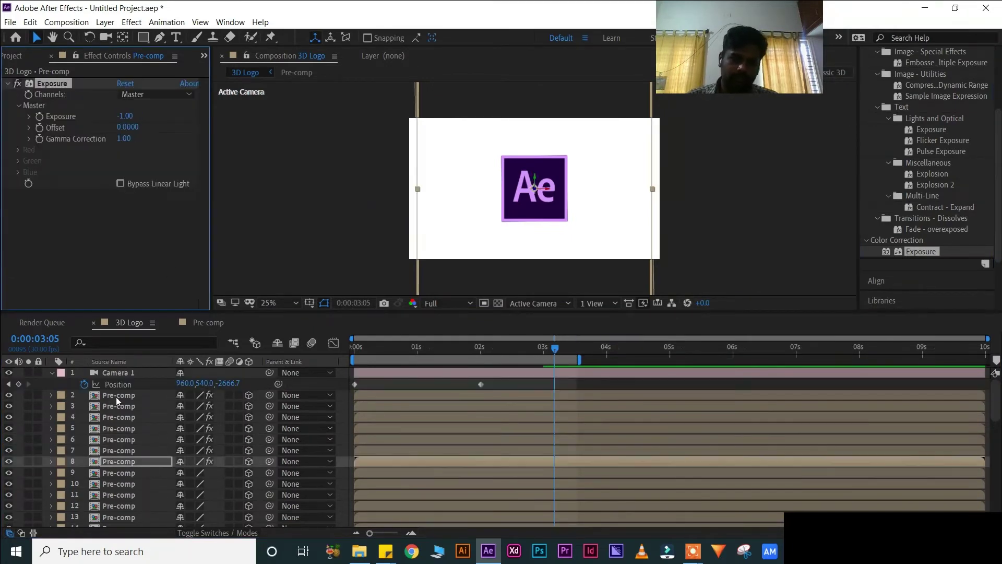
click(116, 395)
Apply Easy Ease to the camera Position and sweep Center keyframes
drag(580, 417, 350, 373)
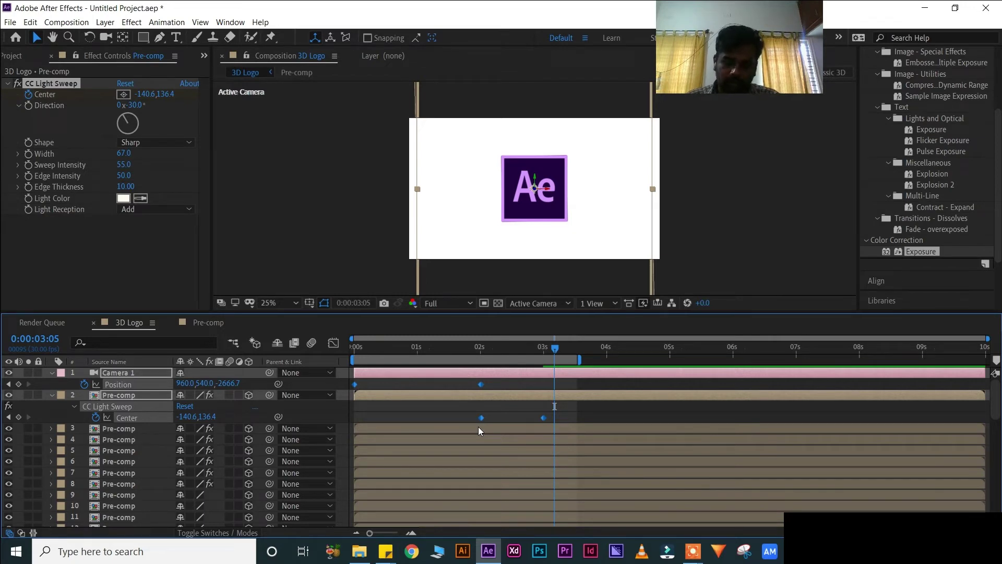
right_click(544, 418)
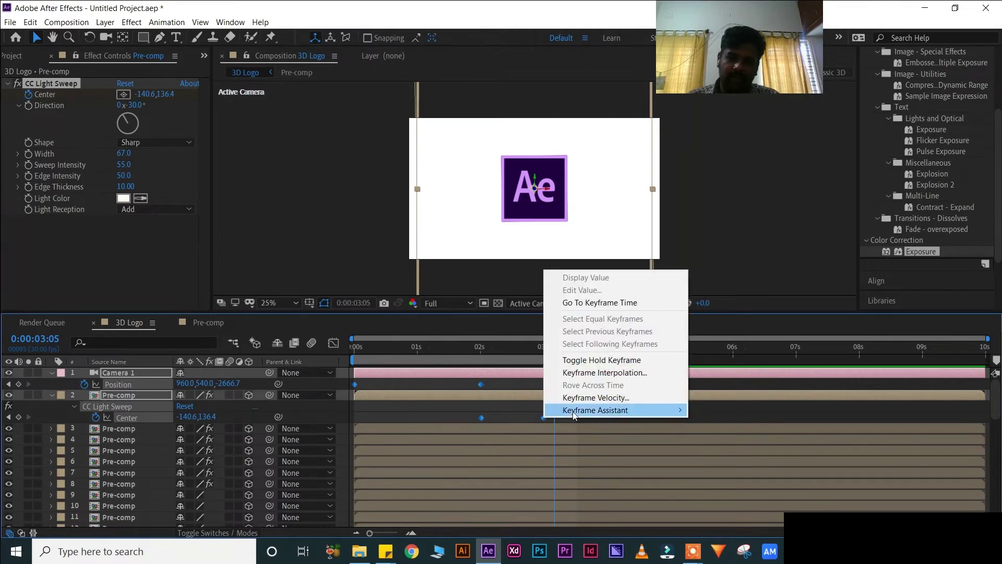
mouse_move(573, 411)
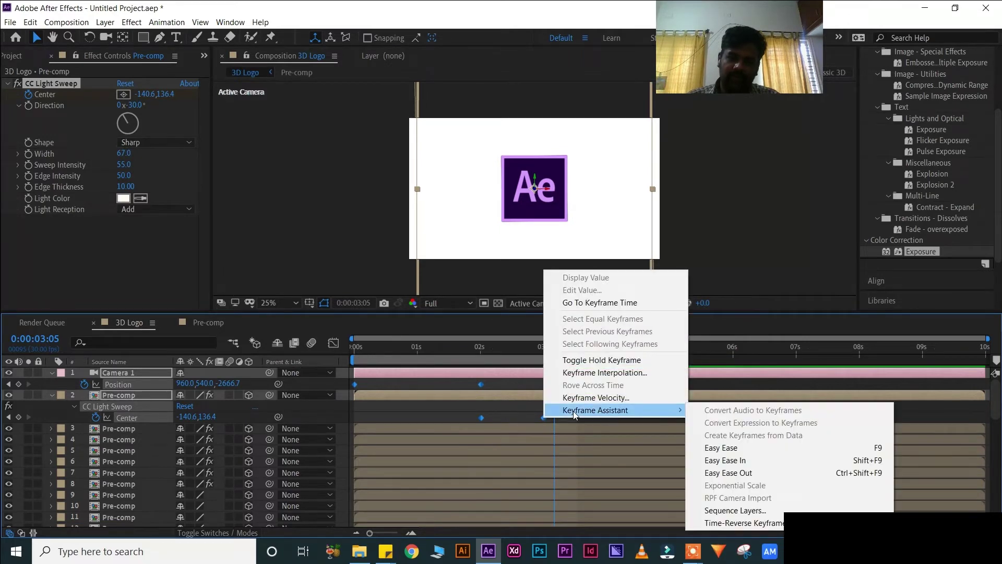
click(727, 449)
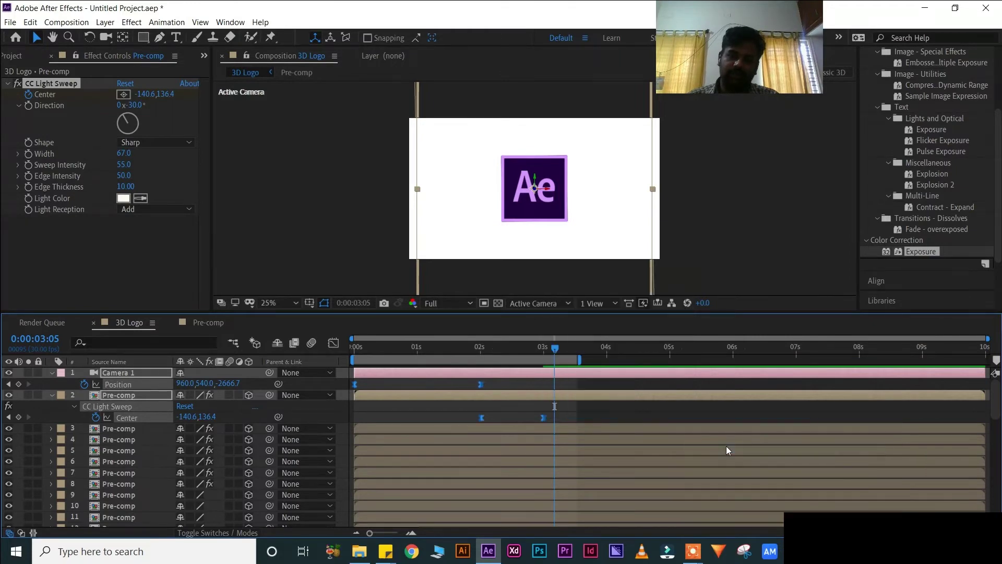
Drag the speed-graph influence handles out to roughly 57% influence
click(333, 343)
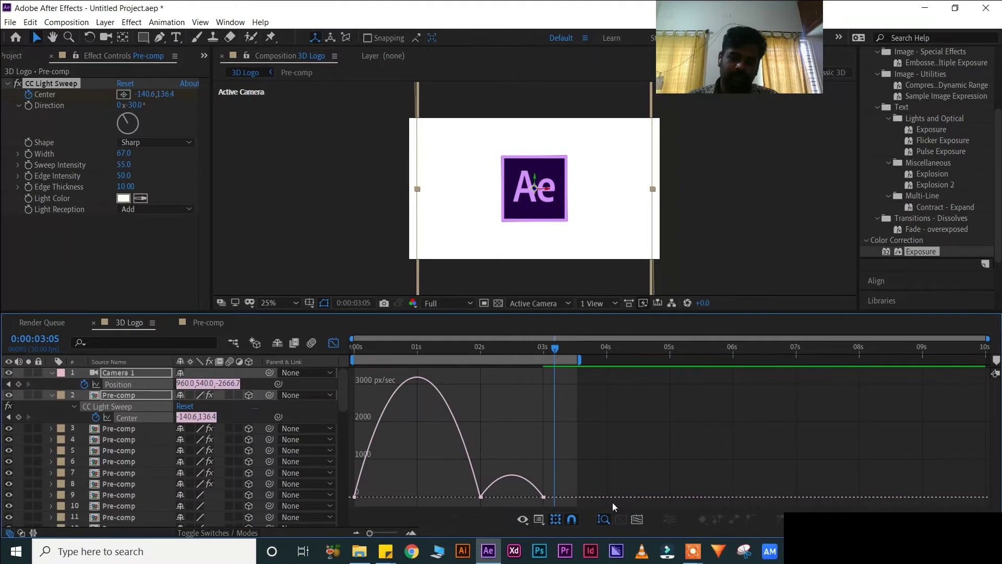
drag(613, 501, 352, 477)
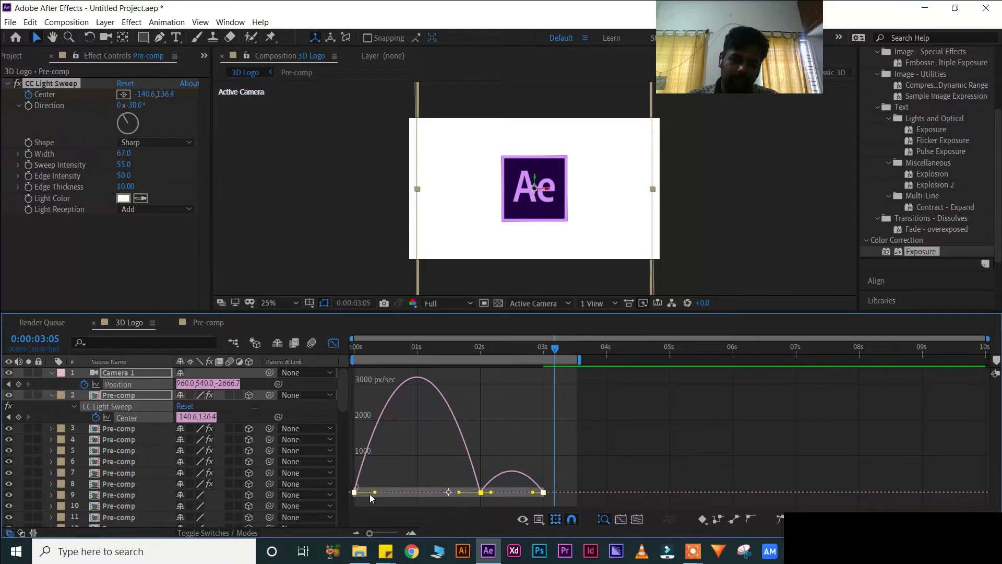
drag(374, 493, 368, 494)
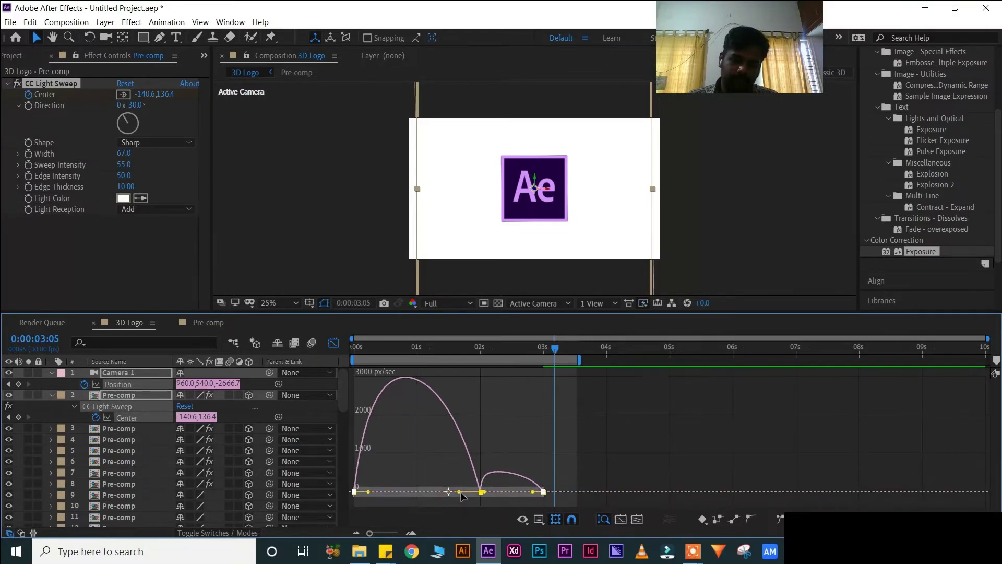
drag(456, 492, 421, 490)
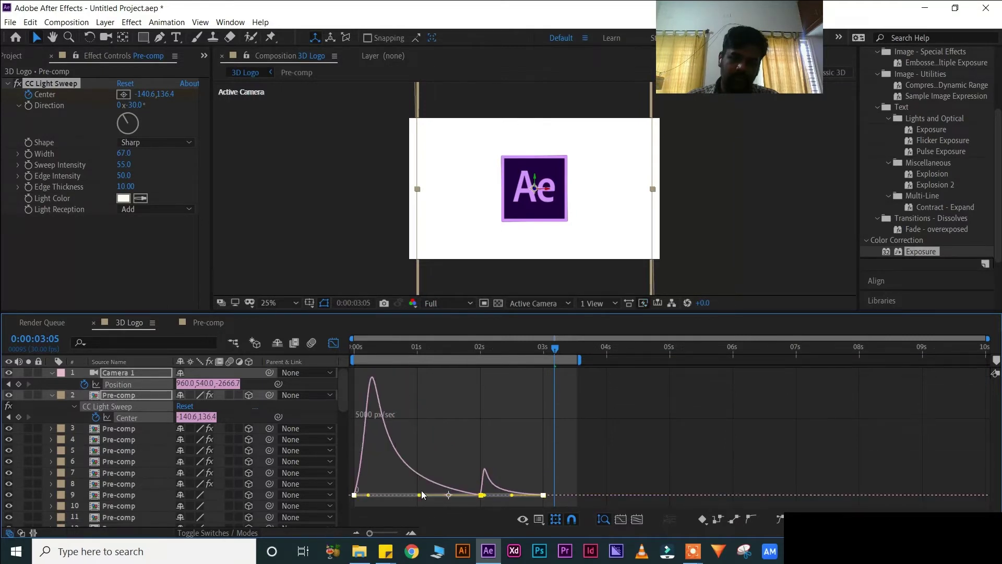
Return to layer bars and preview the animation, stopping at 1 second
click(332, 344)
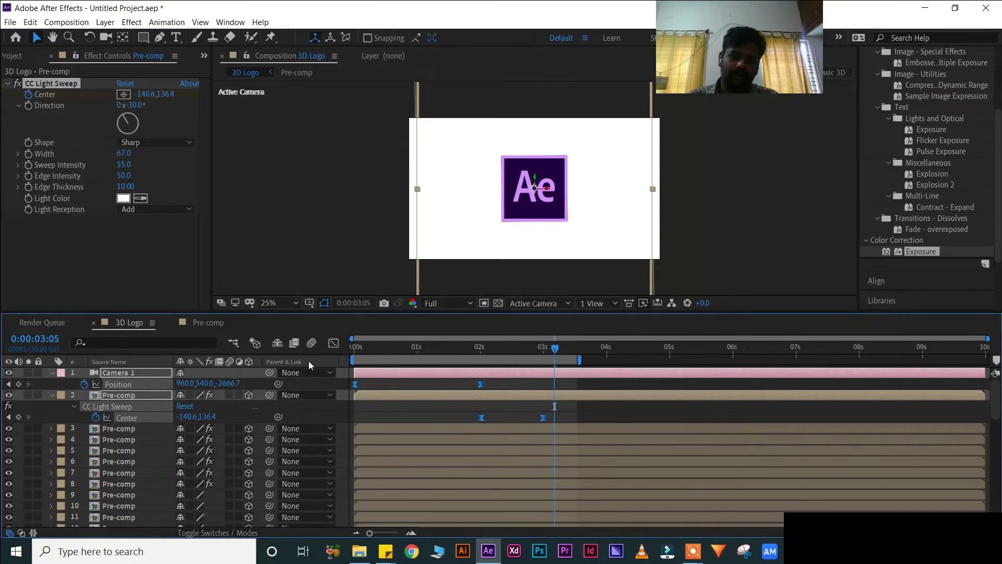
key(Home)
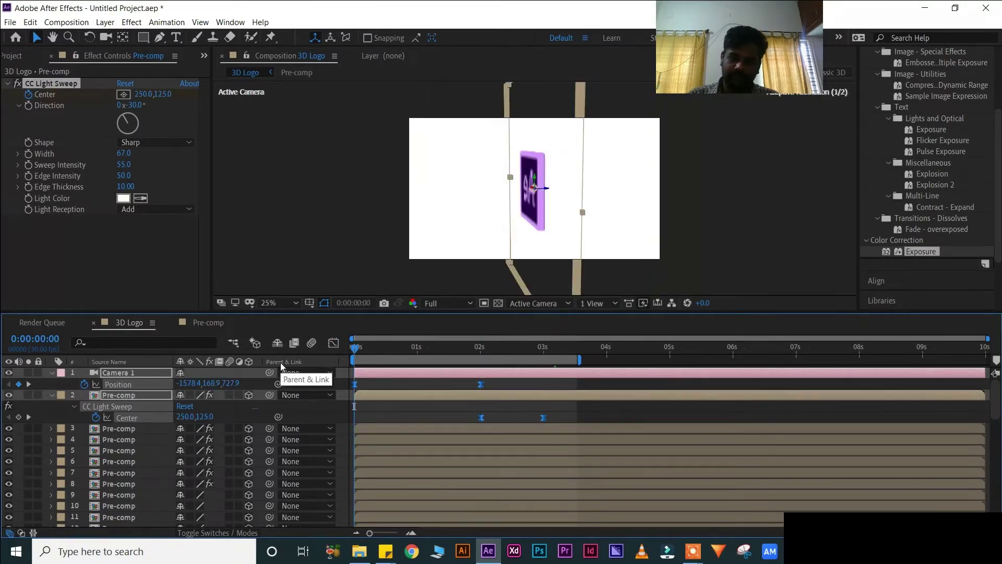
click(688, 413)
key(space)
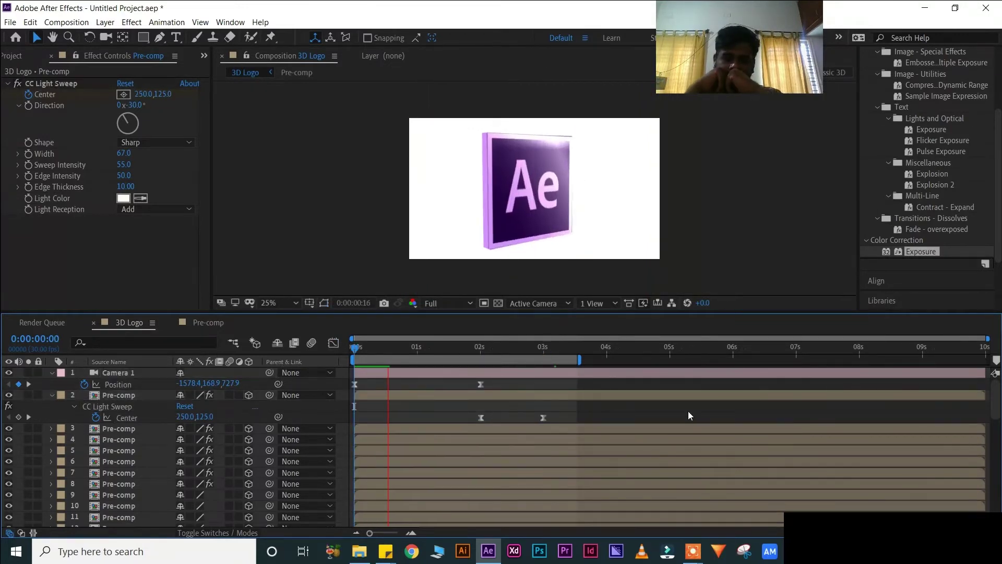
click(418, 353)
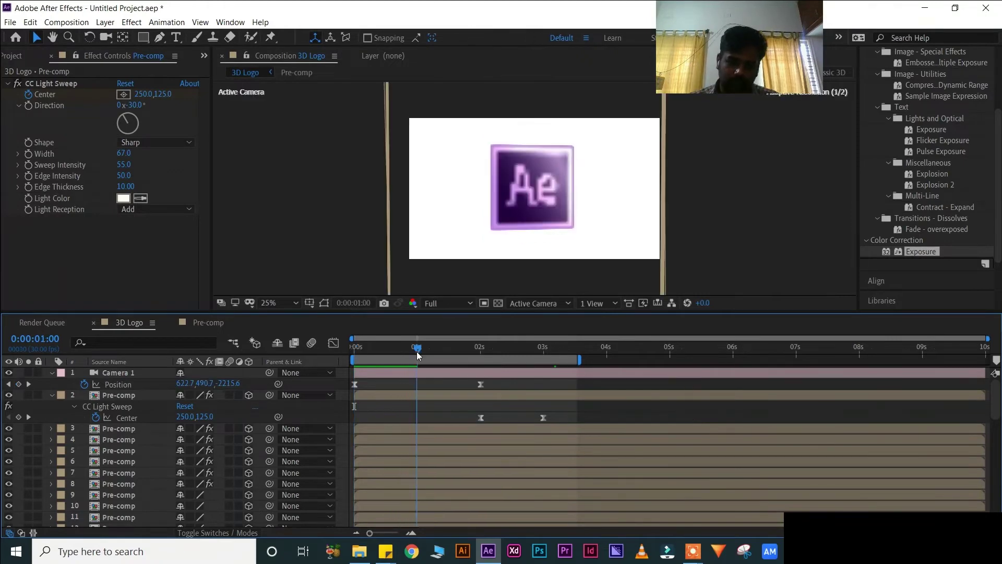
Move the 2 s camera and sweep keyframes to 1 s and the 3 s Center keyframe to 2 s
drag(481, 385, 418, 385)
drag(480, 418, 418, 417)
click(481, 347)
shift+click(543, 417)
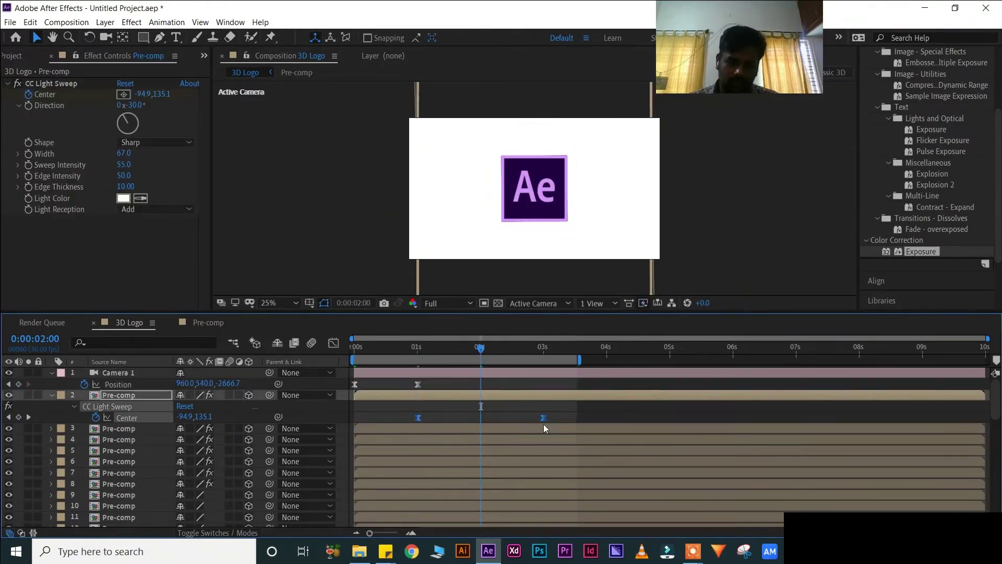
drag(543, 424, 496, 418)
Preview the retimed animation, check the logo at 0:00:02:15, and open Pre-comp
key(space)
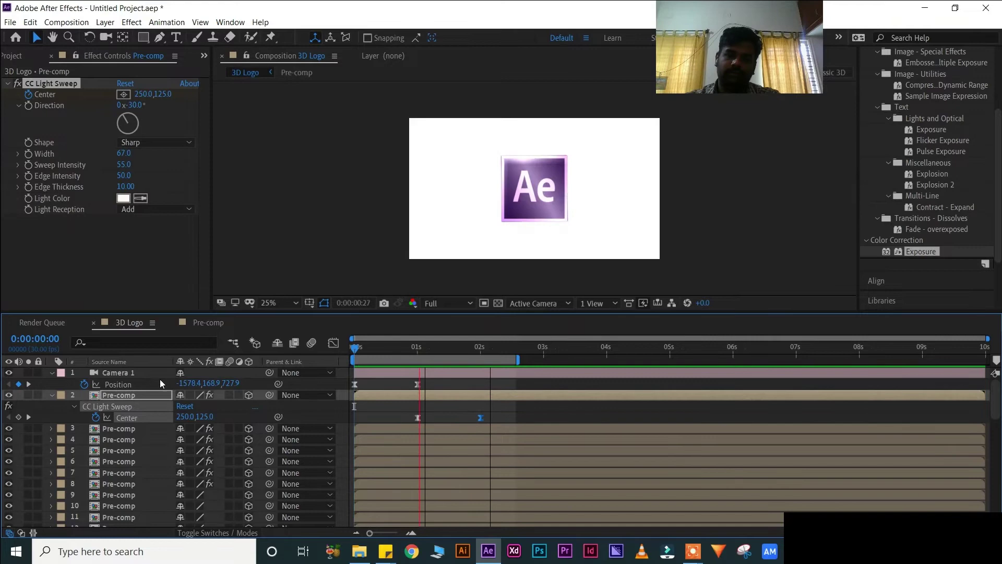
drag(518, 359, 561, 360)
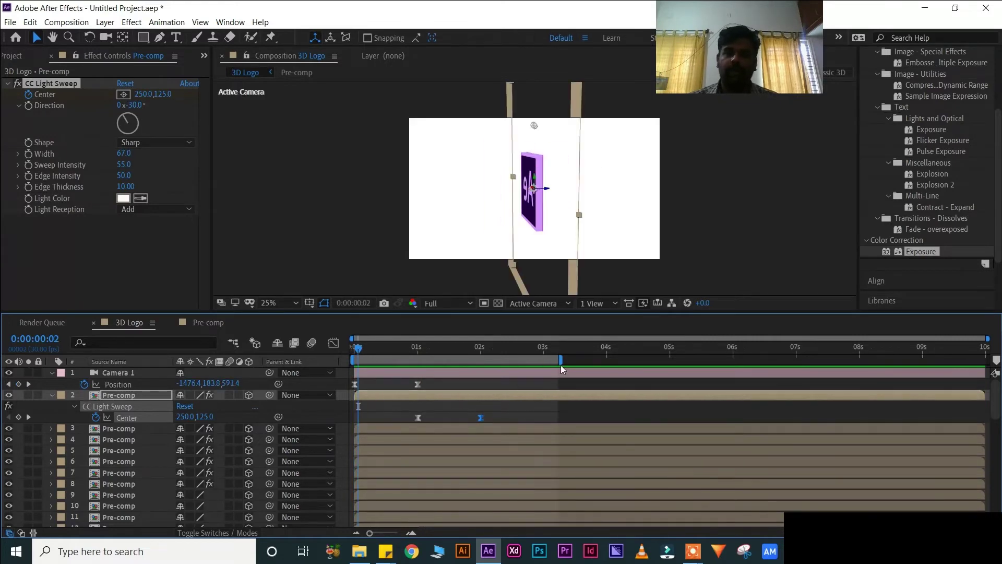
drag(498, 351, 512, 351)
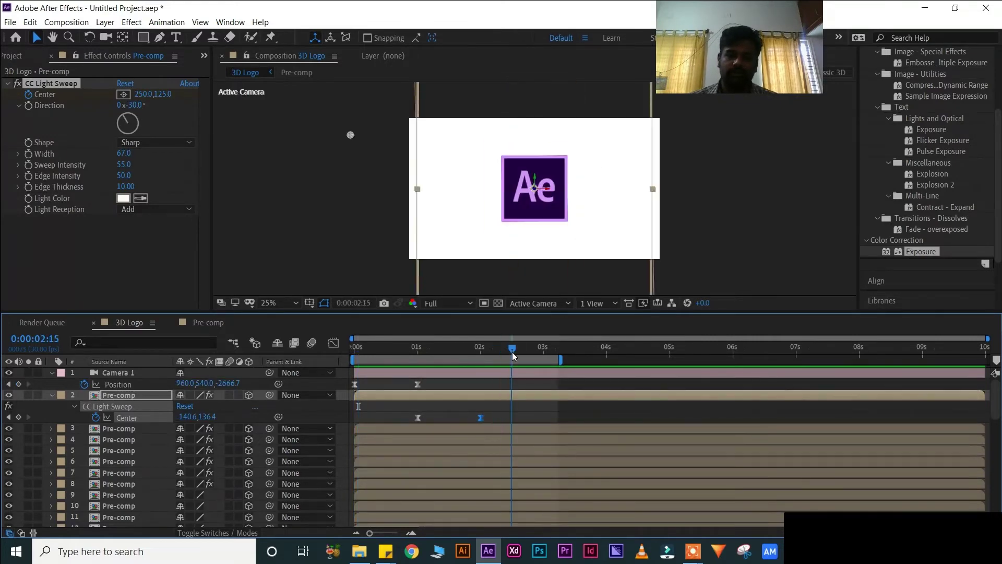
click(206, 322)
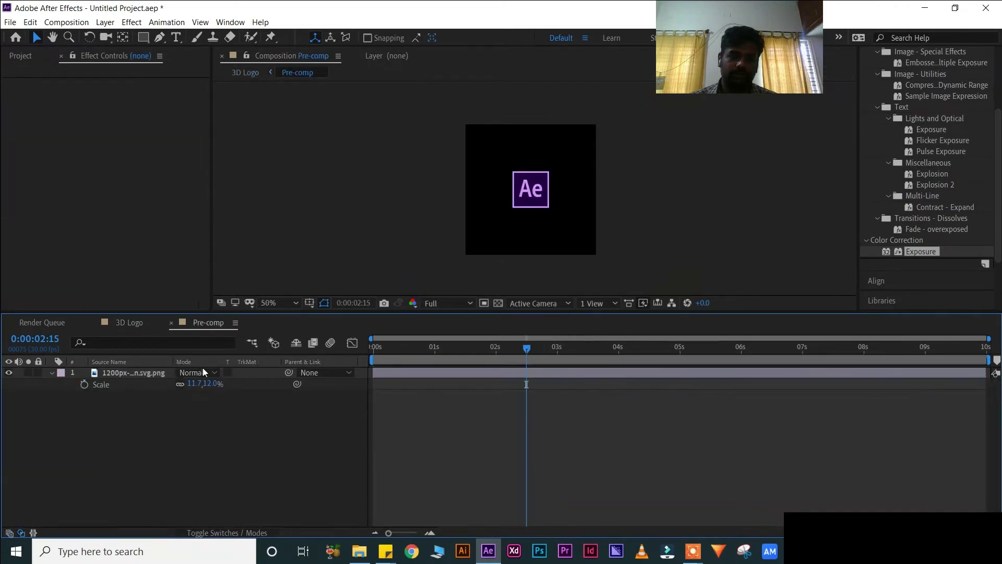
Add an 'After Effect' text layer below the logo
click(53, 373)
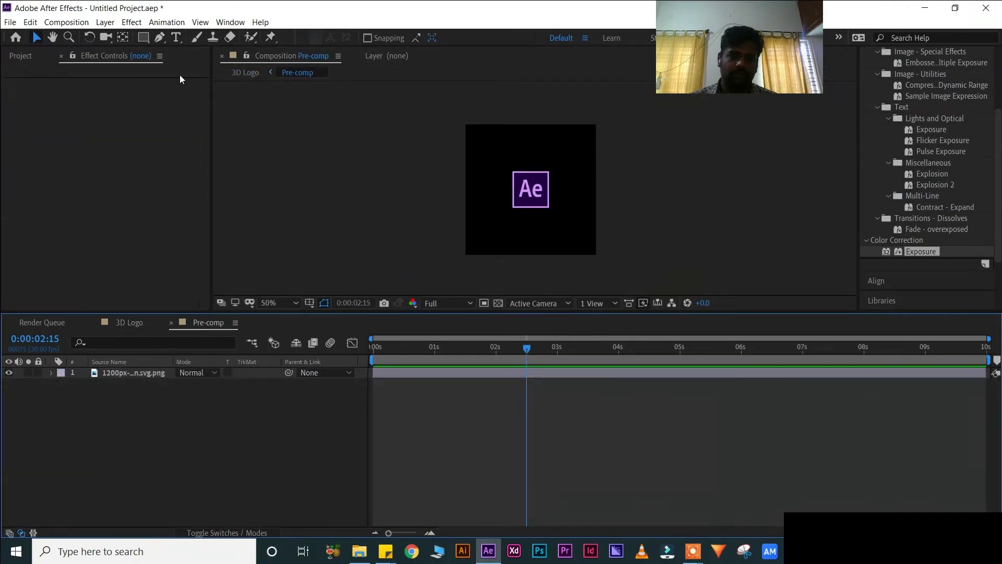
click(176, 40)
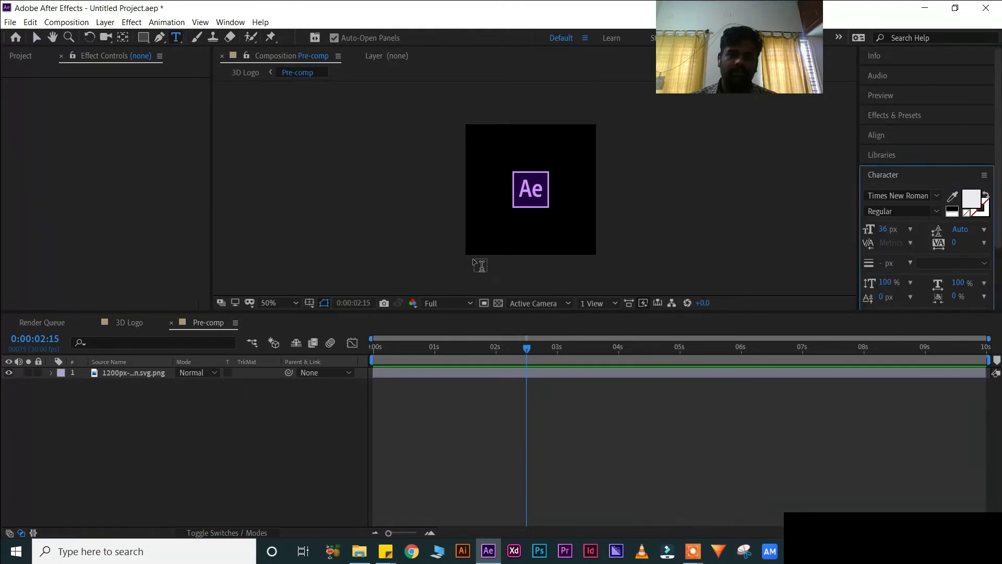
click(489, 229)
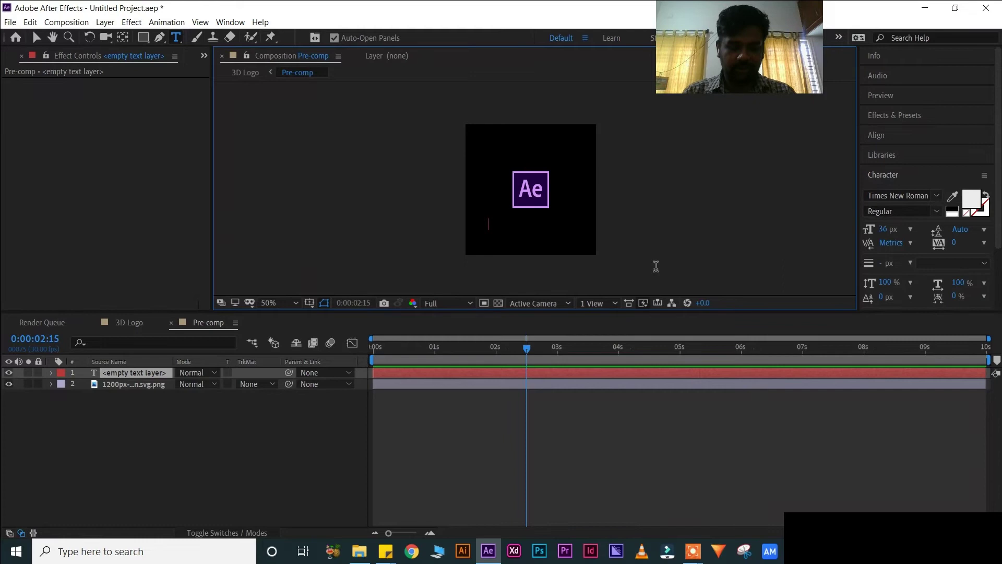
text(After)
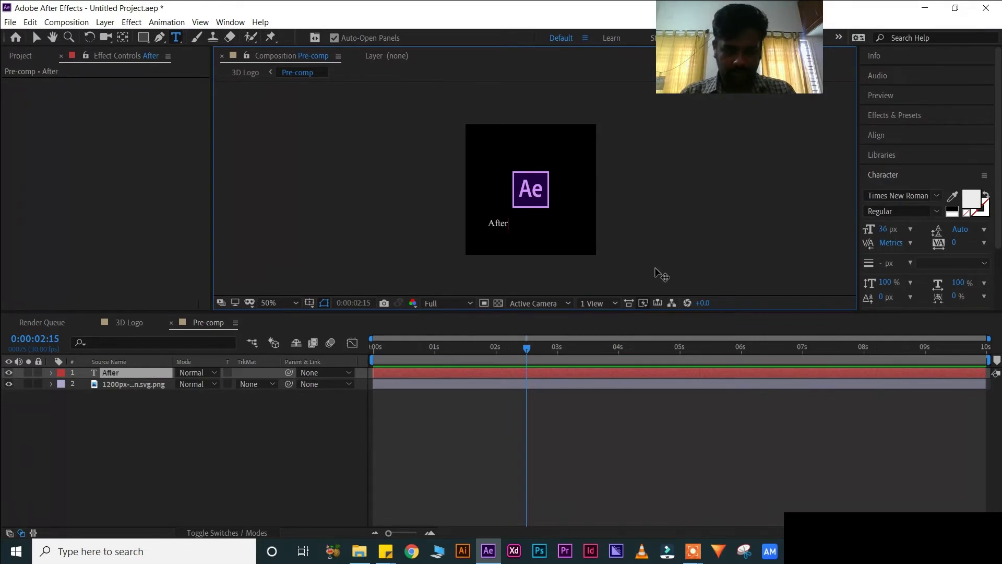
text( E)
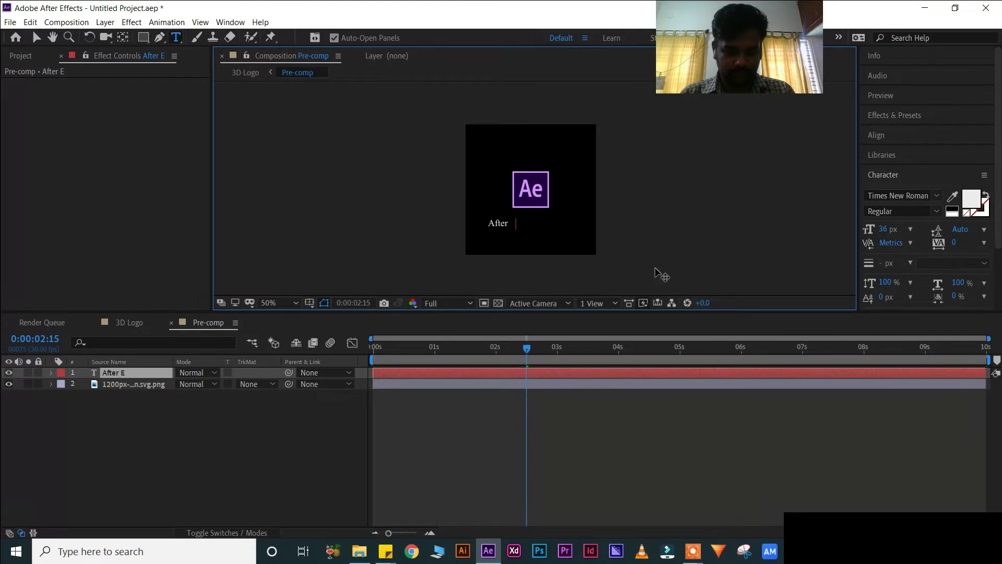
text(ffe)
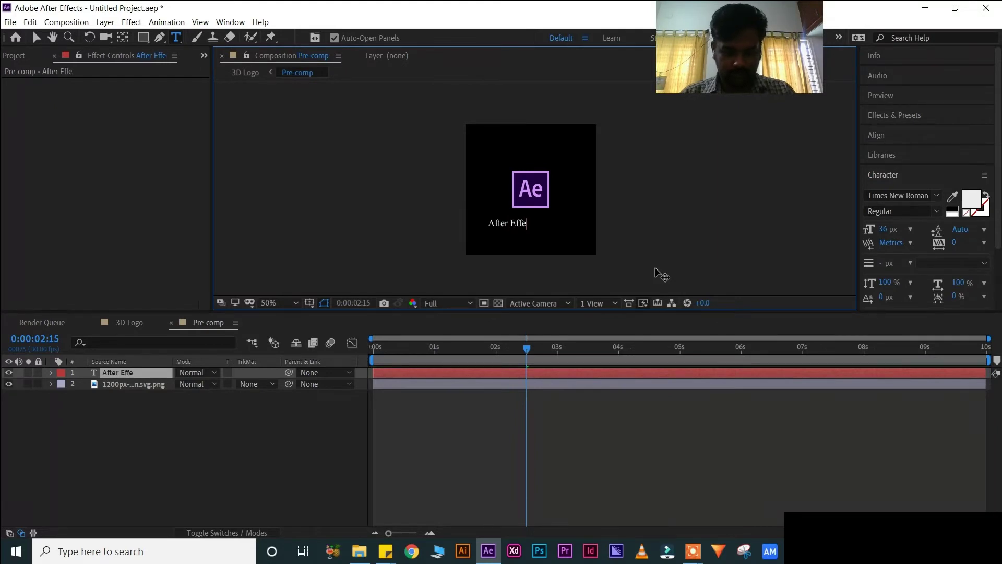
text(ct)
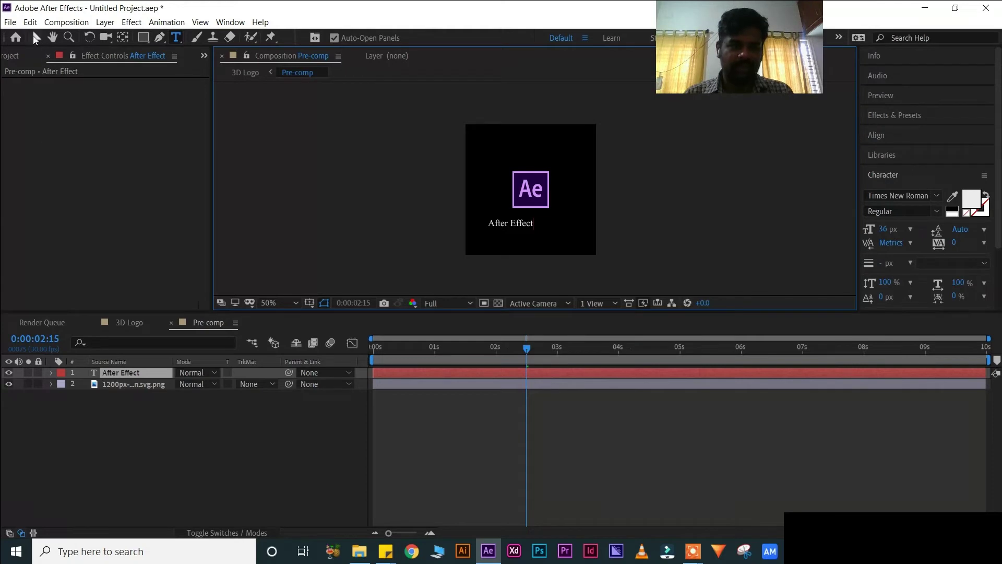
text(v)
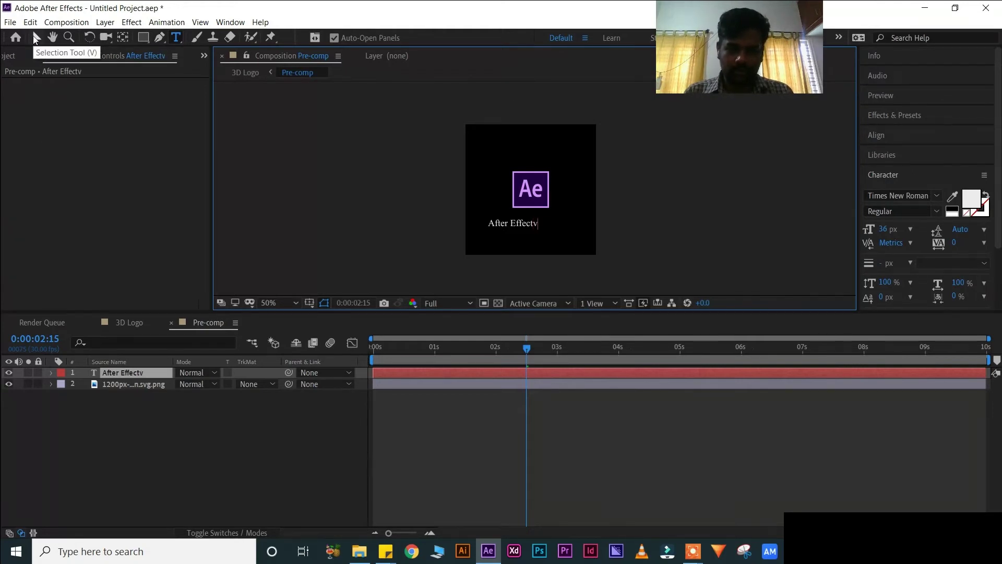
key(BackSpace)
click(35, 37)
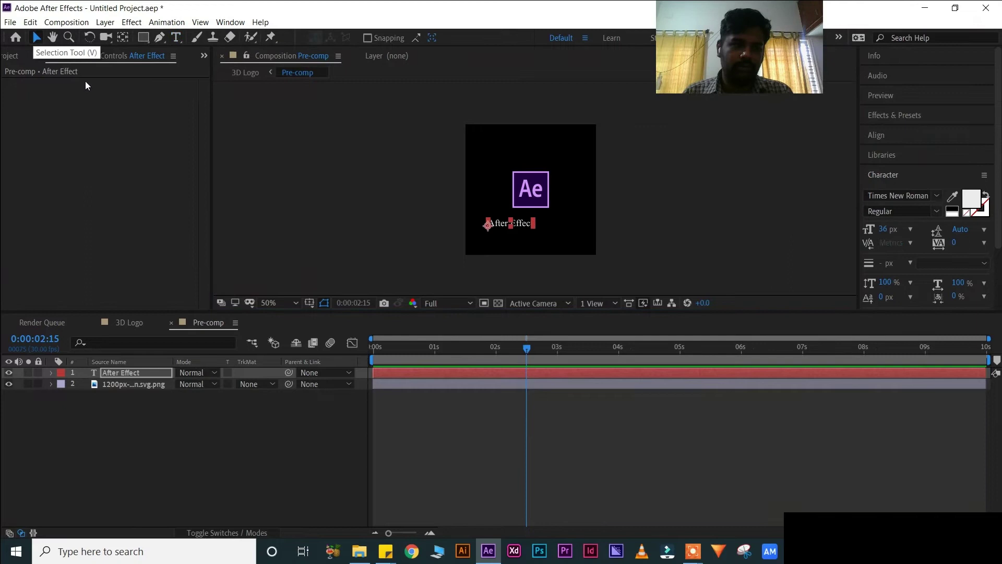
Give the caption a 1 px black outline with Fill Over Stroke and All Caps
click(518, 229)
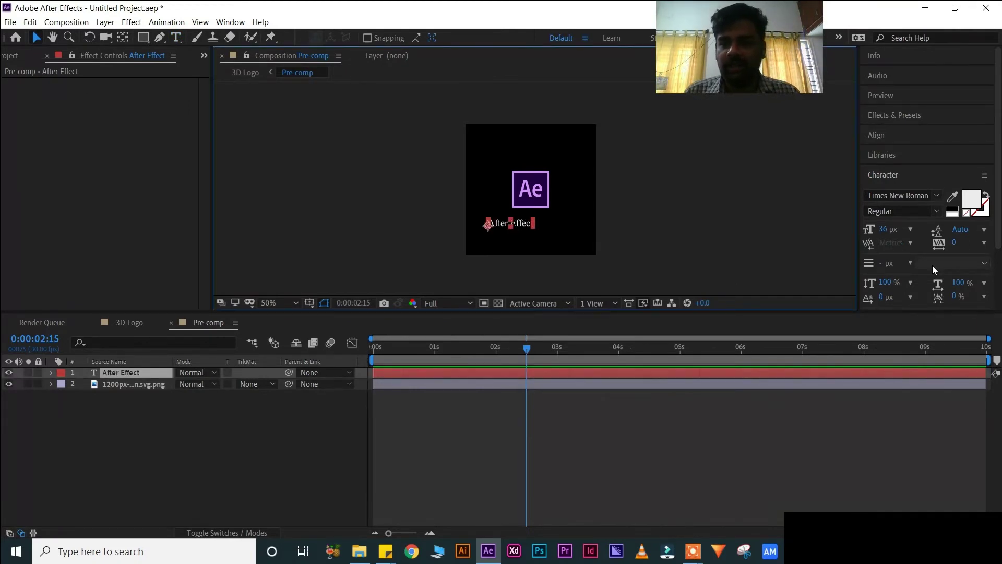
click(985, 212)
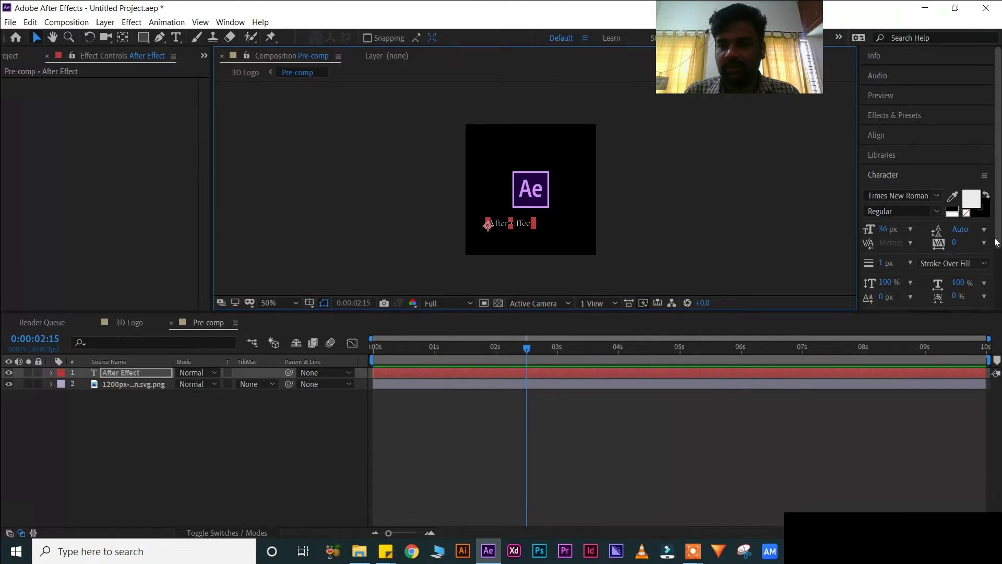
click(974, 264)
click(963, 282)
scroll(948, 250, down, 2)
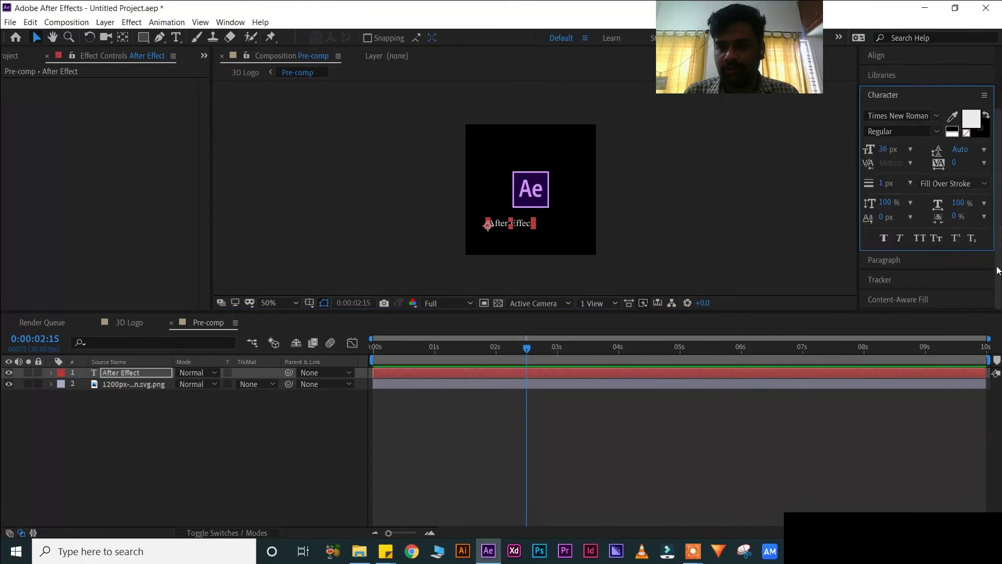
click(921, 239)
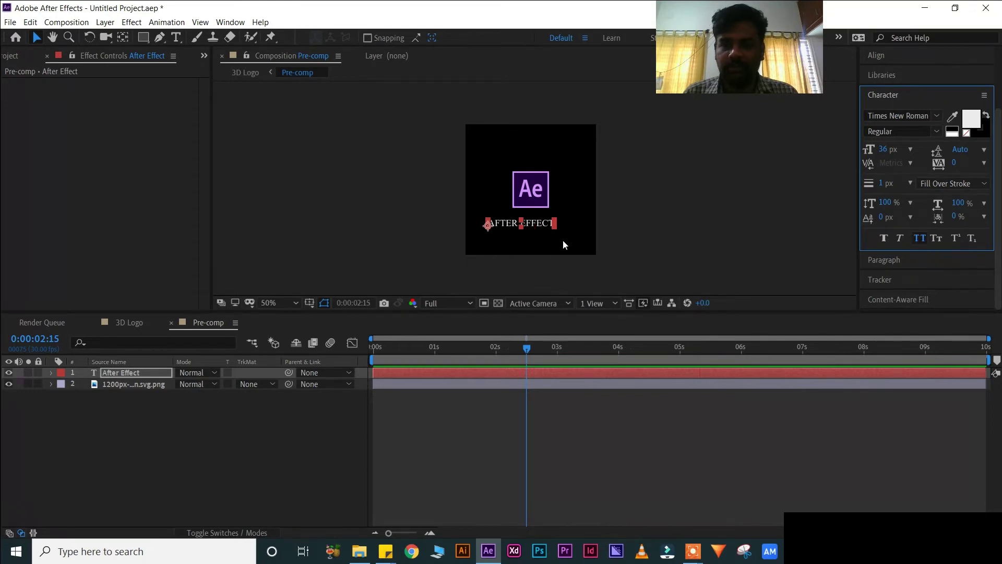
Nudge the caption slightly right and set its fill colour to 000000 black
drag(540, 224, 554, 225)
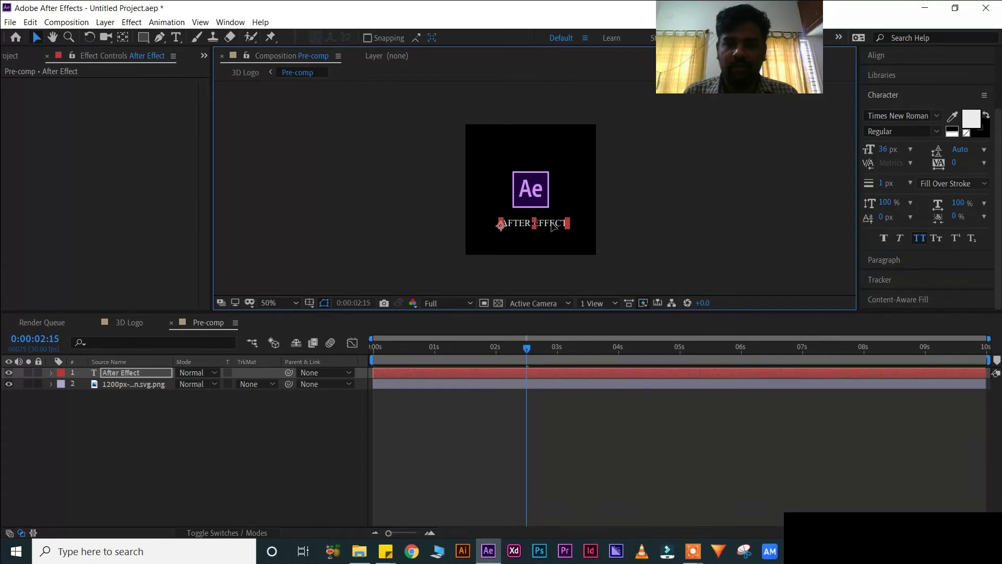
click(623, 228)
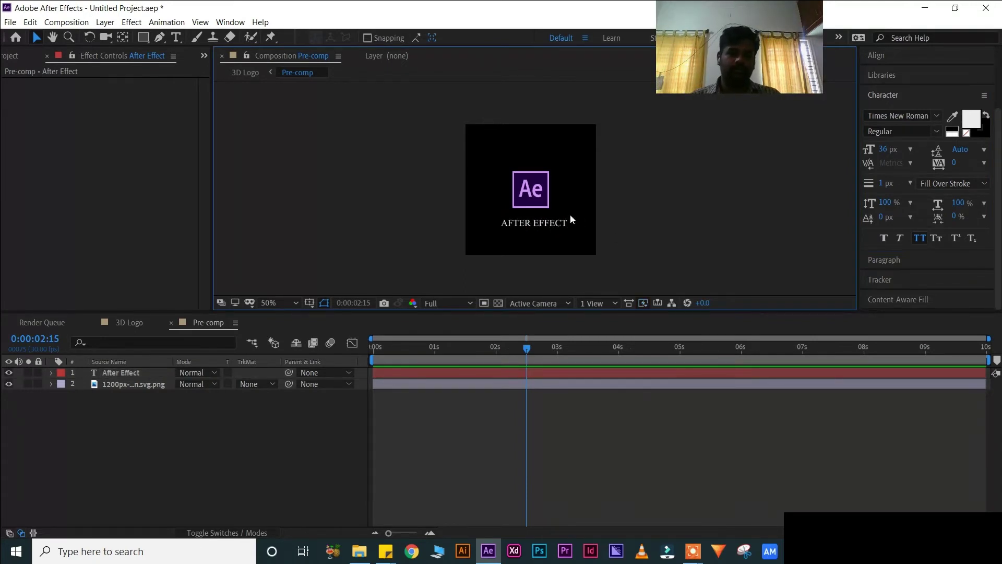
click(557, 223)
key(ctrl+t)
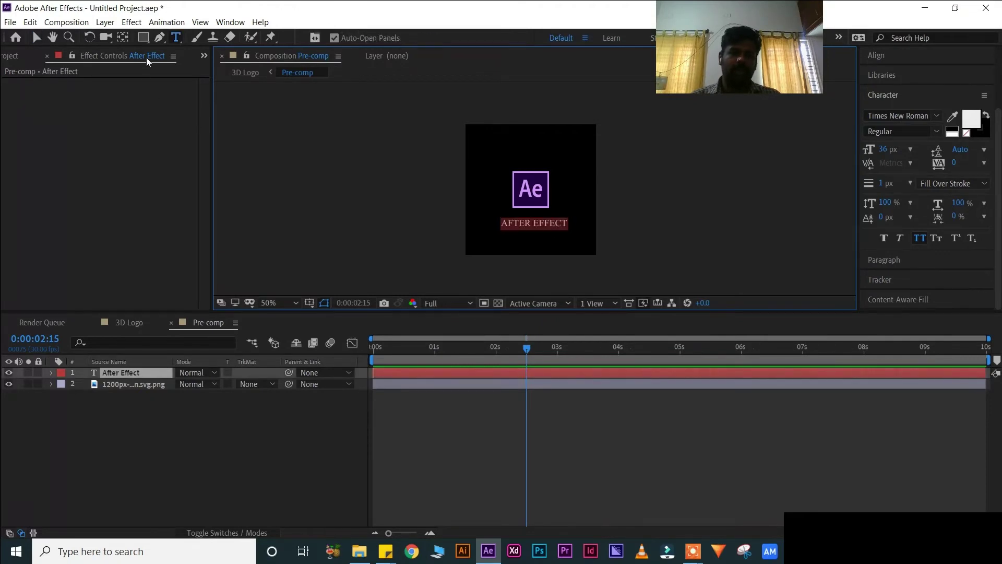
click(970, 120)
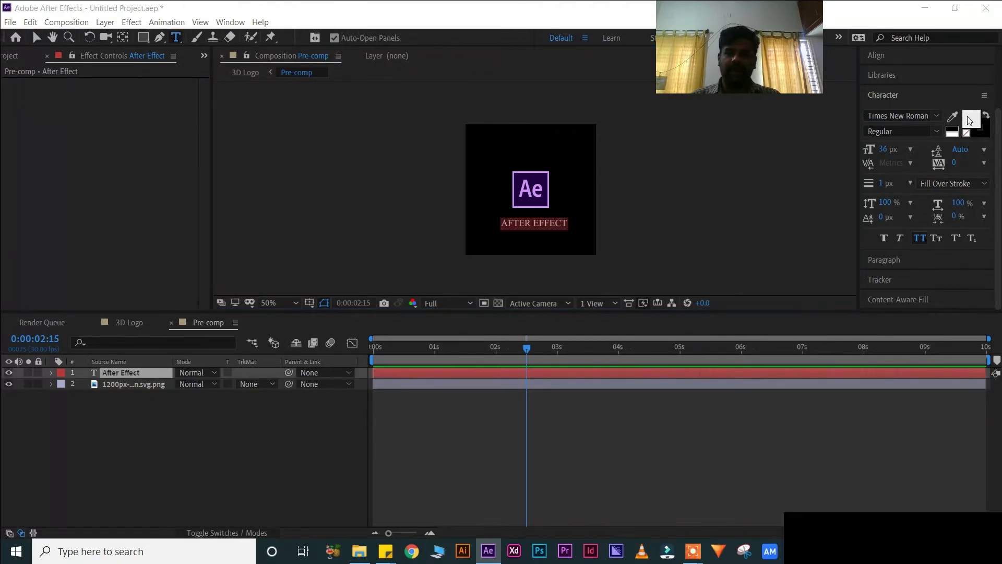
text(000000)
click(631, 196)
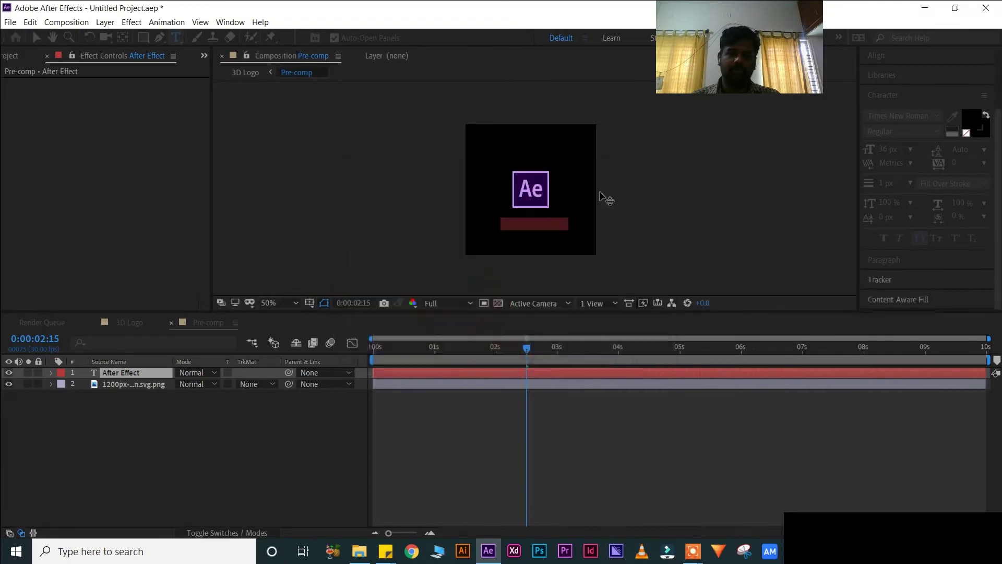
click(36, 39)
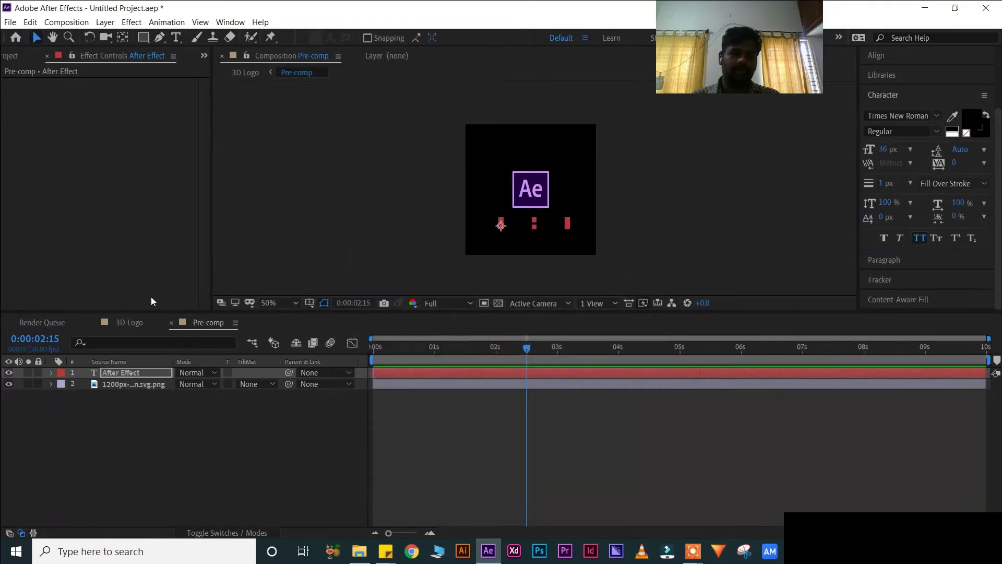
Reveal the caption's Position in Pre-comp and raise it to about Y 353
click(139, 325)
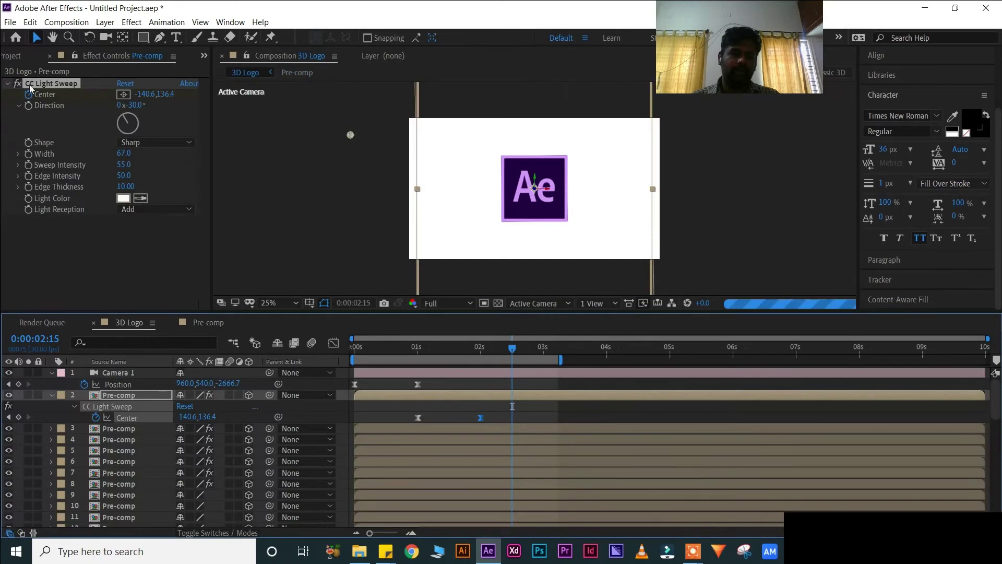
click(13, 59)
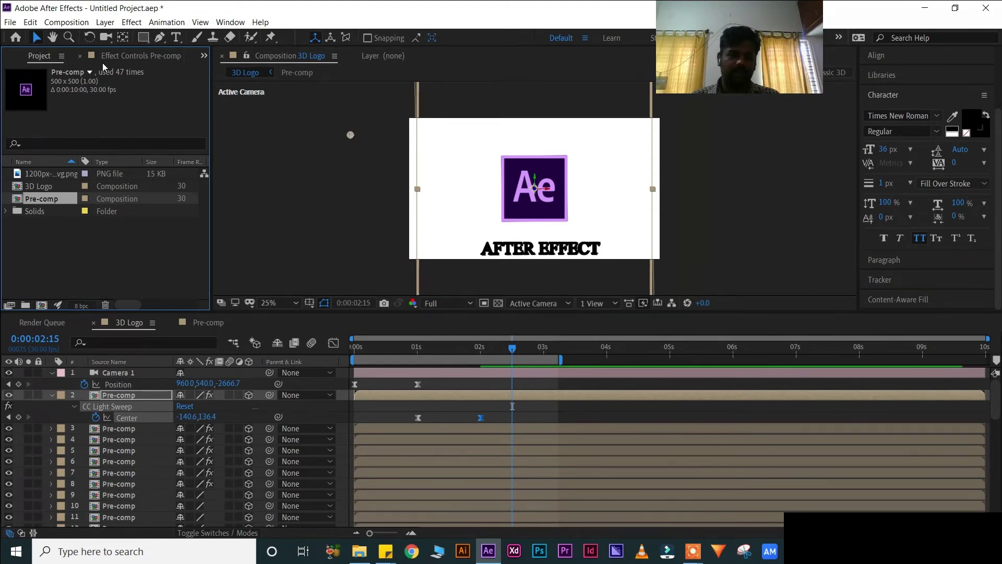
click(200, 322)
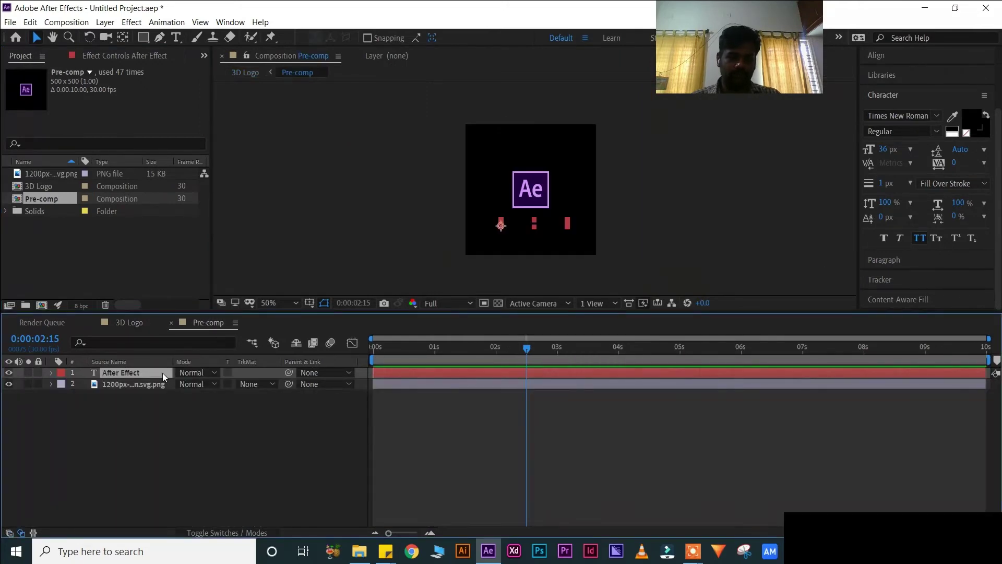
key(p)
drag(209, 390, 126, 337)
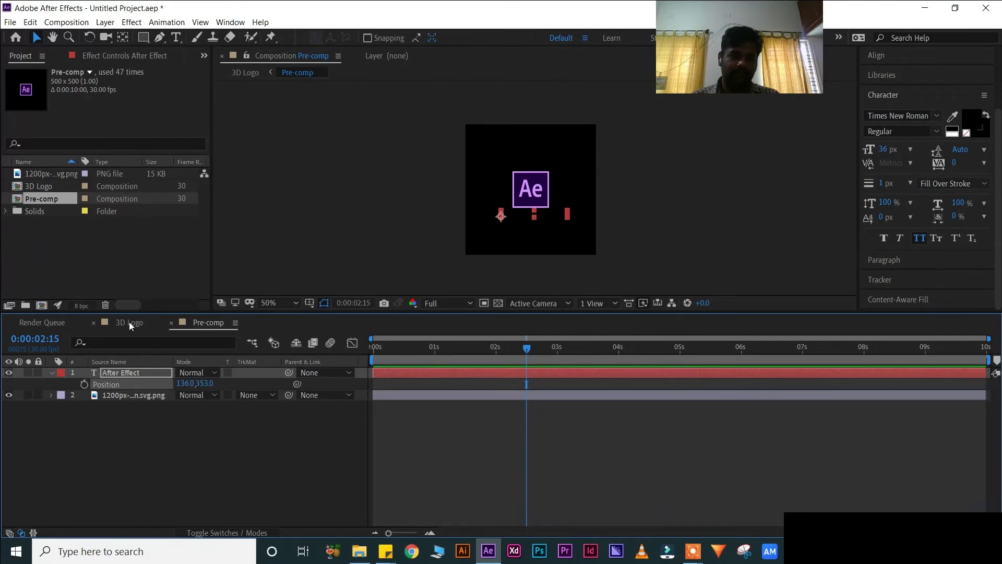
Check the caption in 3D Logo and fine-tune its Y position to around 359
click(129, 321)
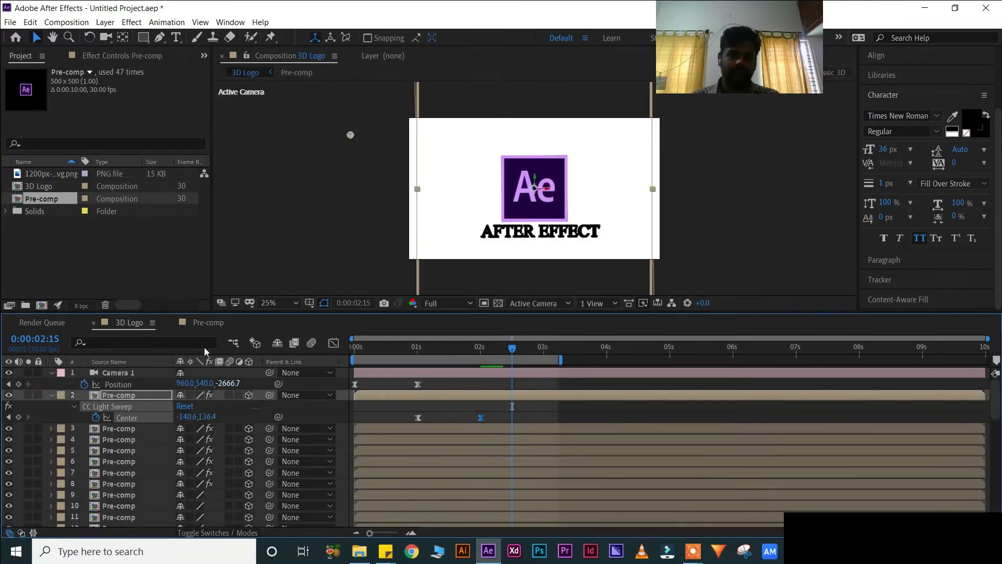
click(209, 324)
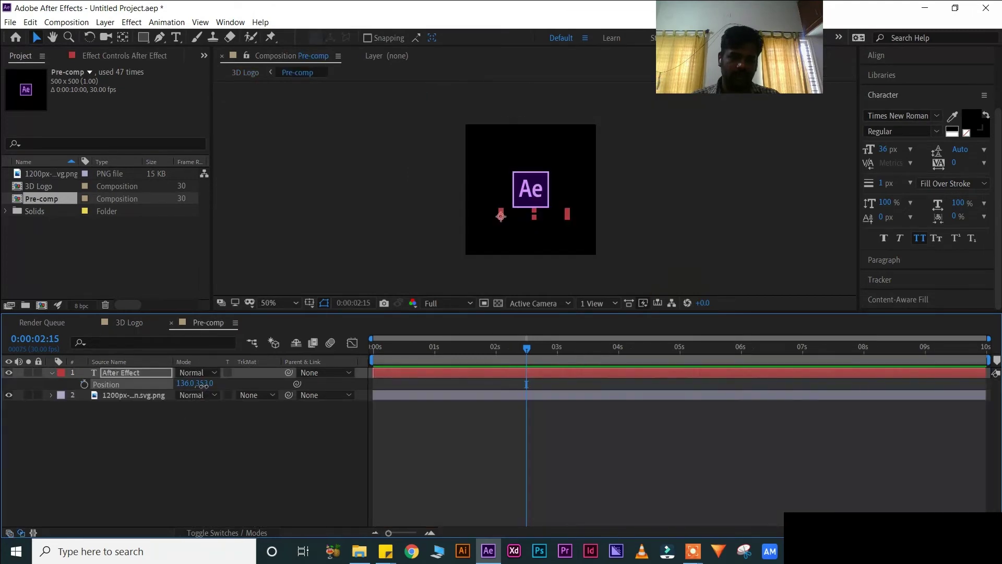
drag(201, 385, 210, 386)
click(205, 384)
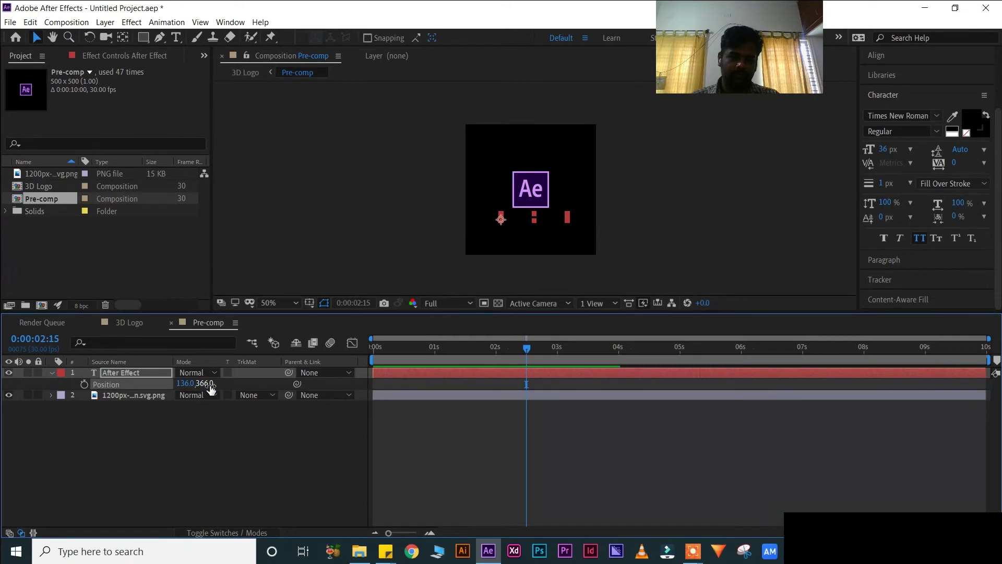
View the 3D Logo composition with the playhead at 0:00:02:00
click(133, 326)
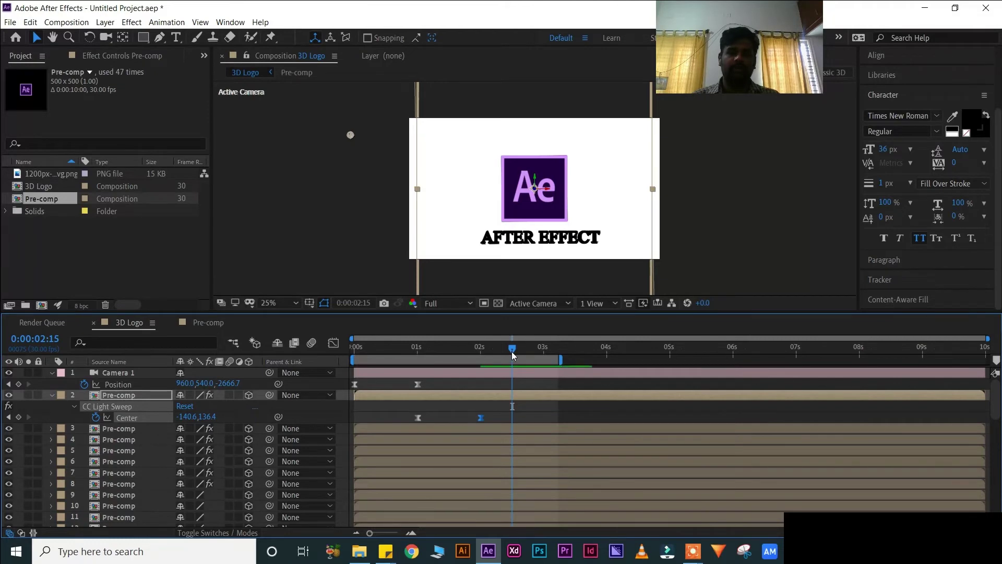
drag(512, 351, 480, 360)
key(semicolon)
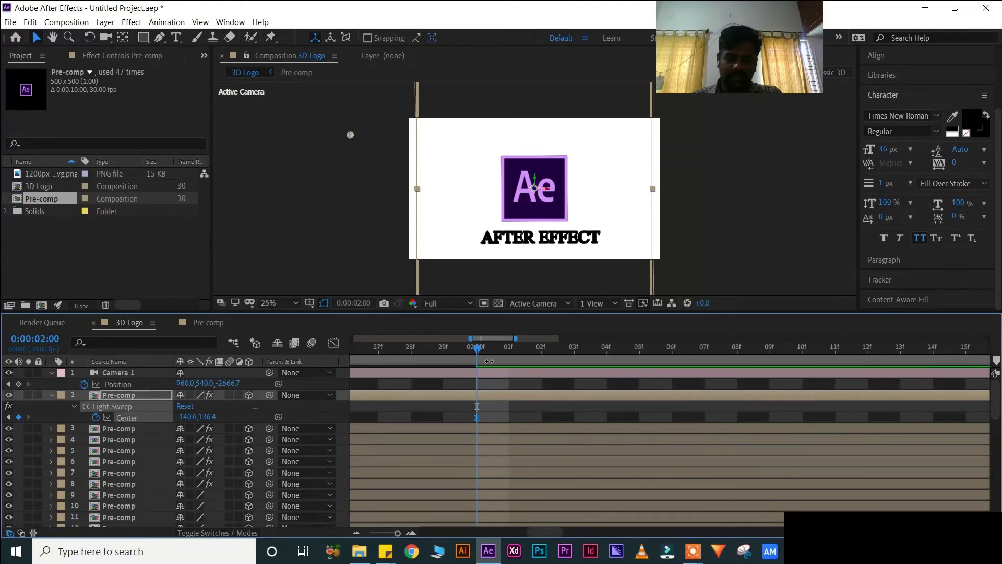
key(semicolon)
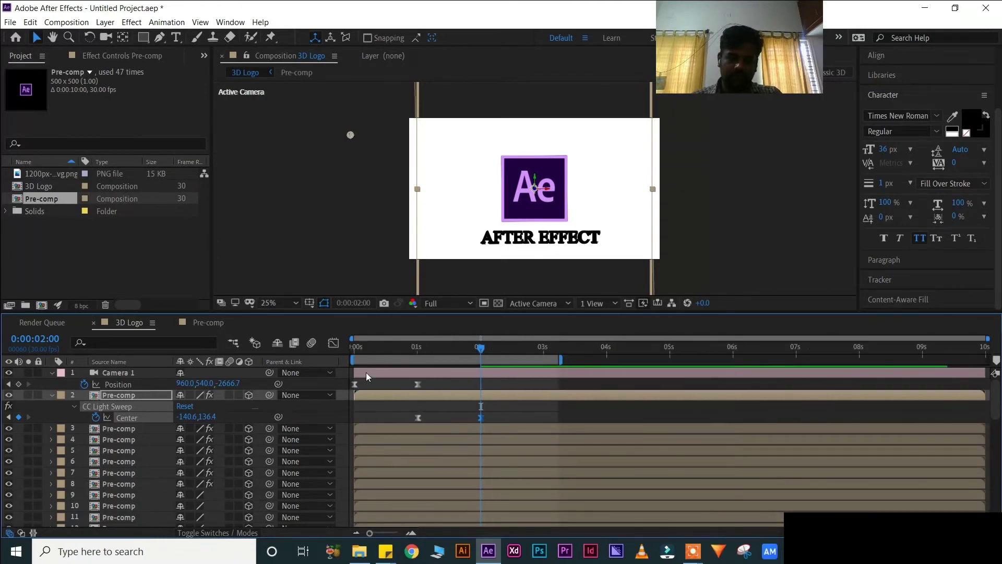
Expand the caption text layer's properties in the Pre-comp composition
click(365, 372)
click(199, 326)
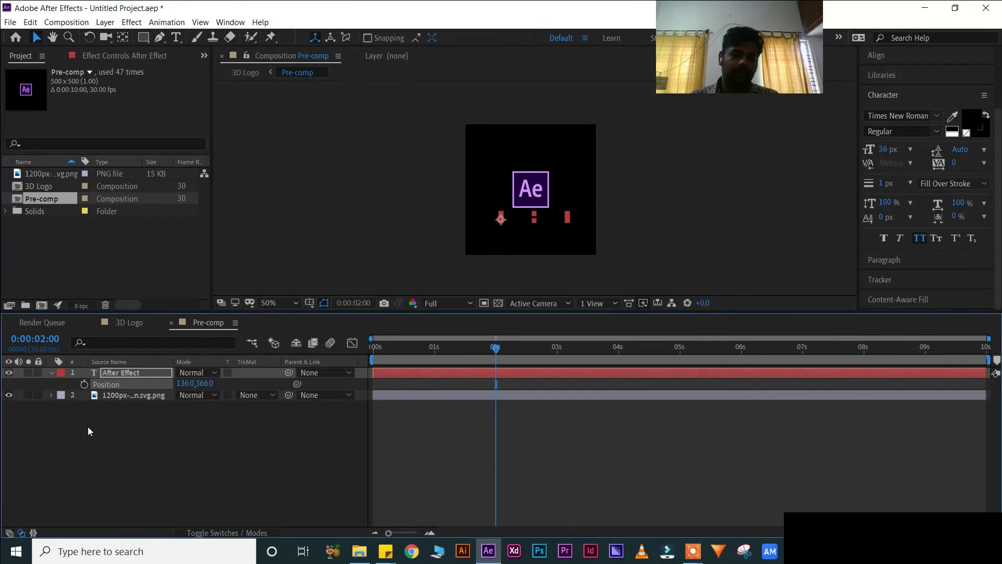
click(53, 373)
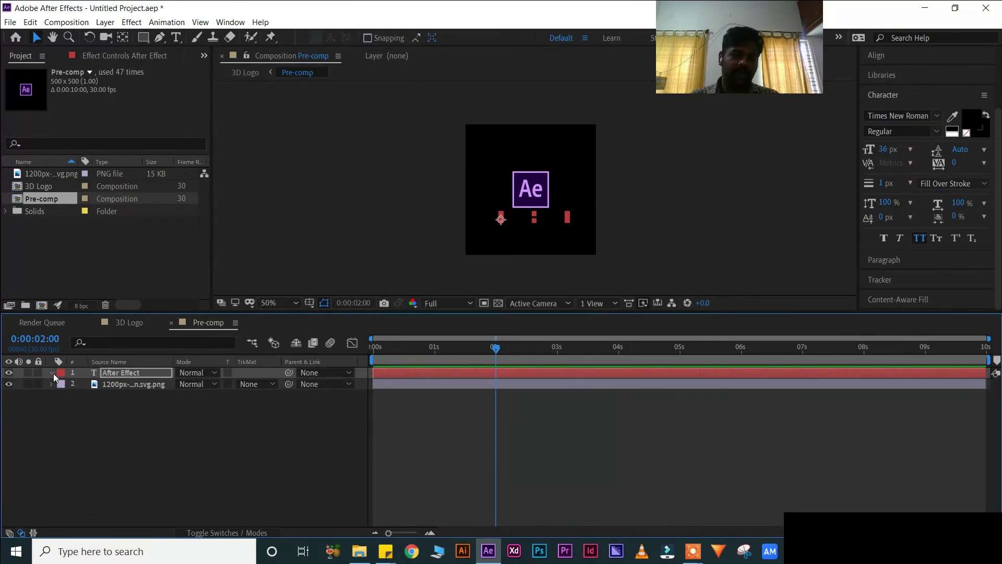
click(52, 373)
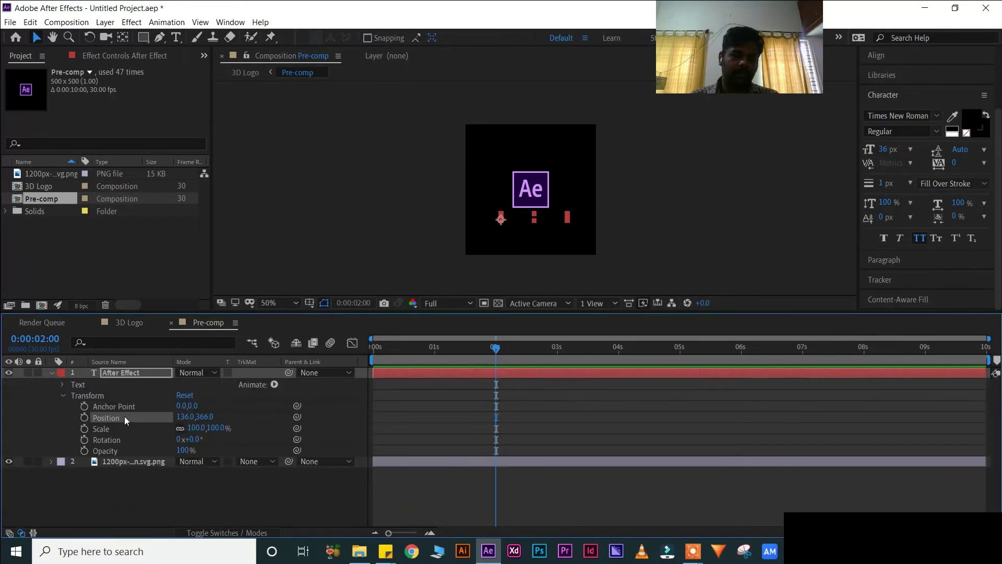
click(63, 395)
Add a Position text animator to the caption and expand Range Selector 1
click(273, 385)
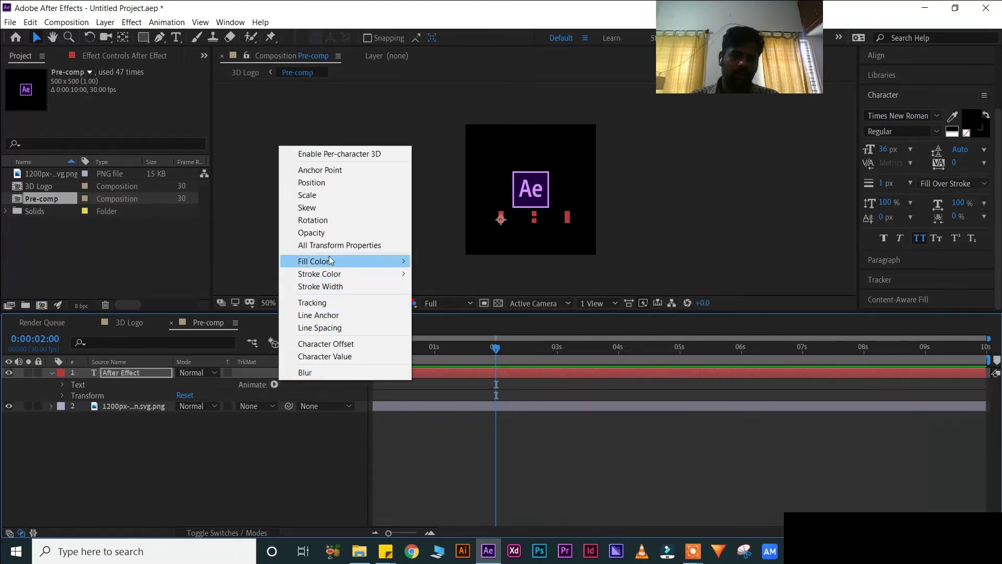
mouse_move(329, 260)
click(348, 180)
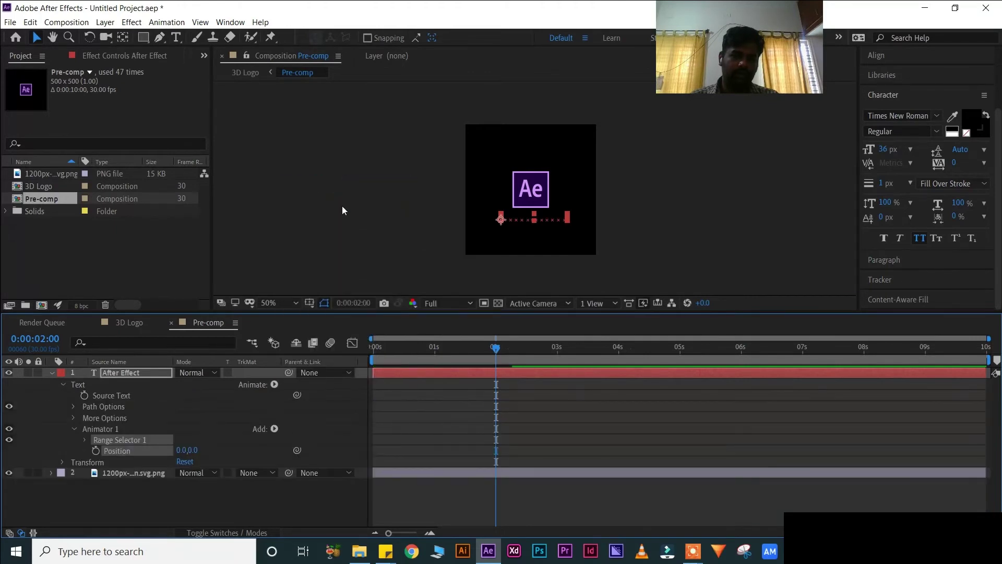
click(84, 440)
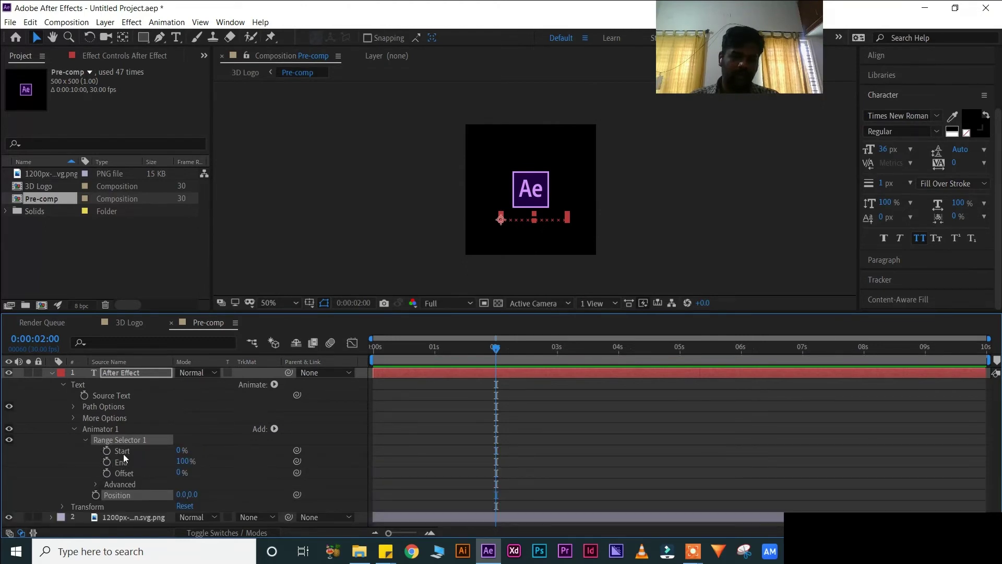
Zoom the view to 100% and set the caption's text fill colour to white (ffffff)
key(period)
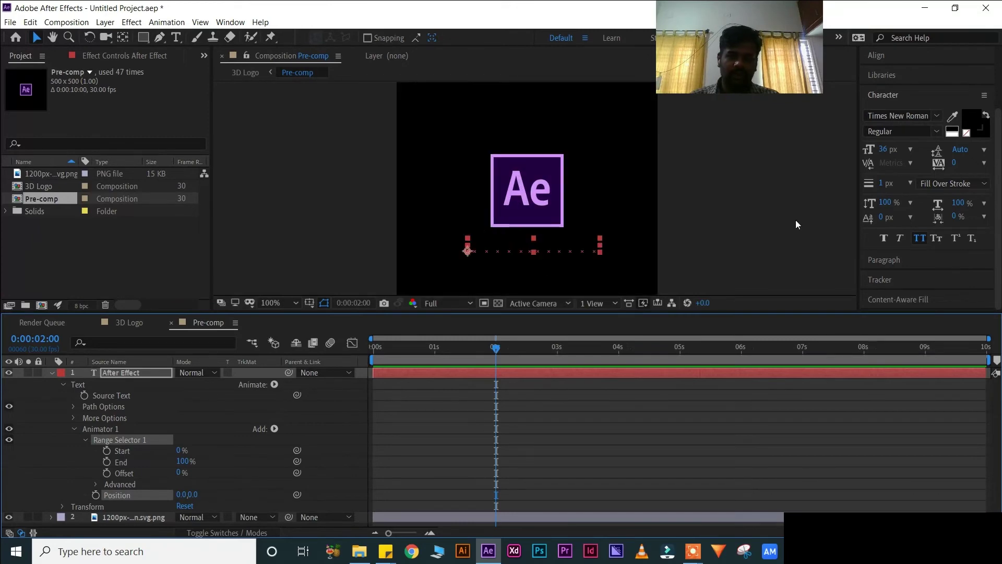
click(972, 120)
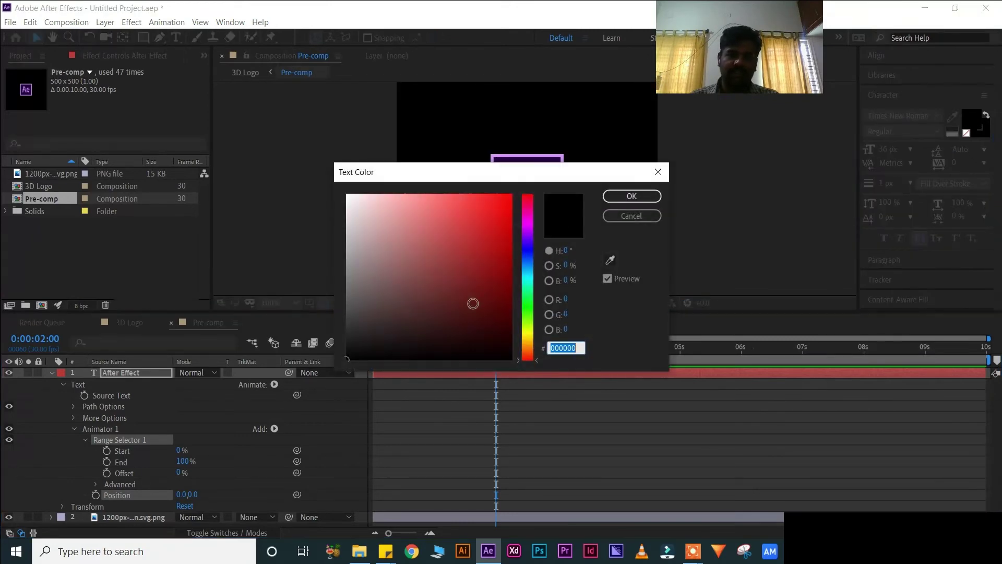
text(ffffff)
click(631, 196)
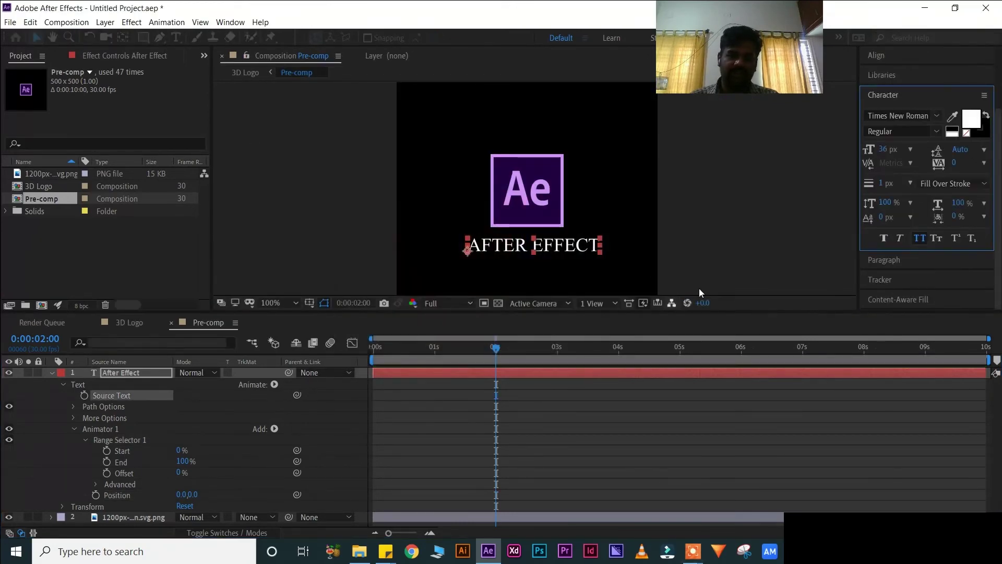
Move the caption layer down to Position Y 397
click(565, 252)
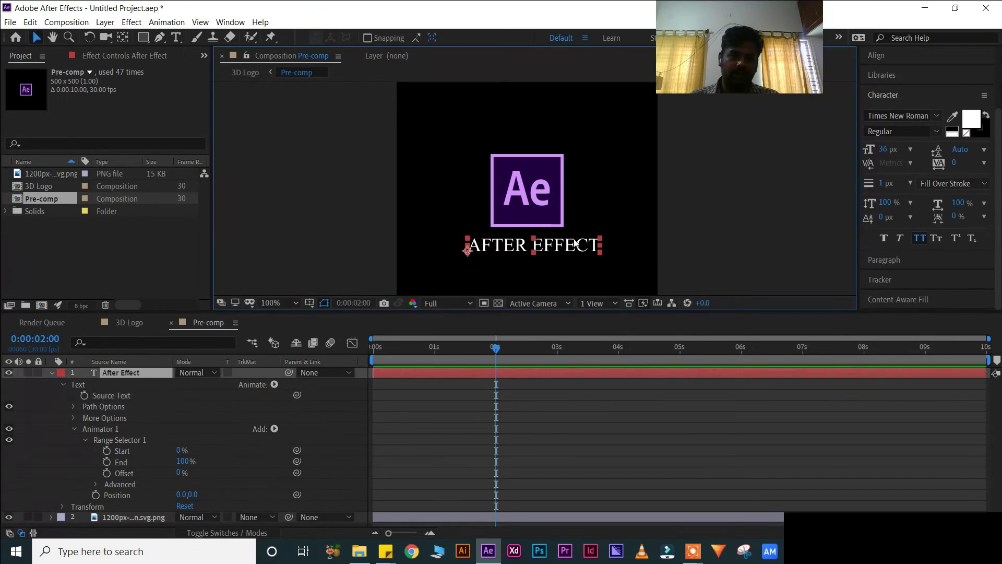
key(p)
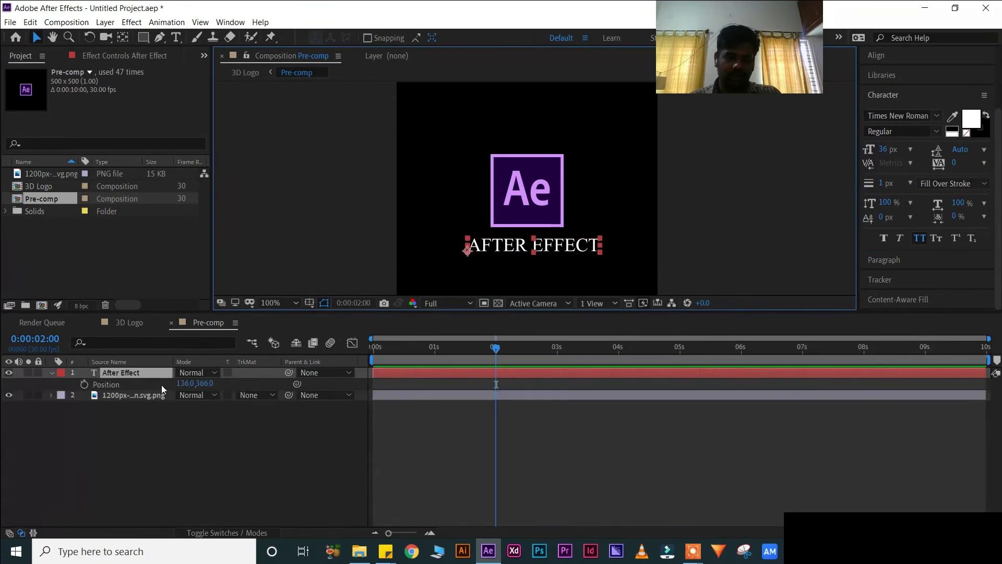
drag(204, 384, 220, 383)
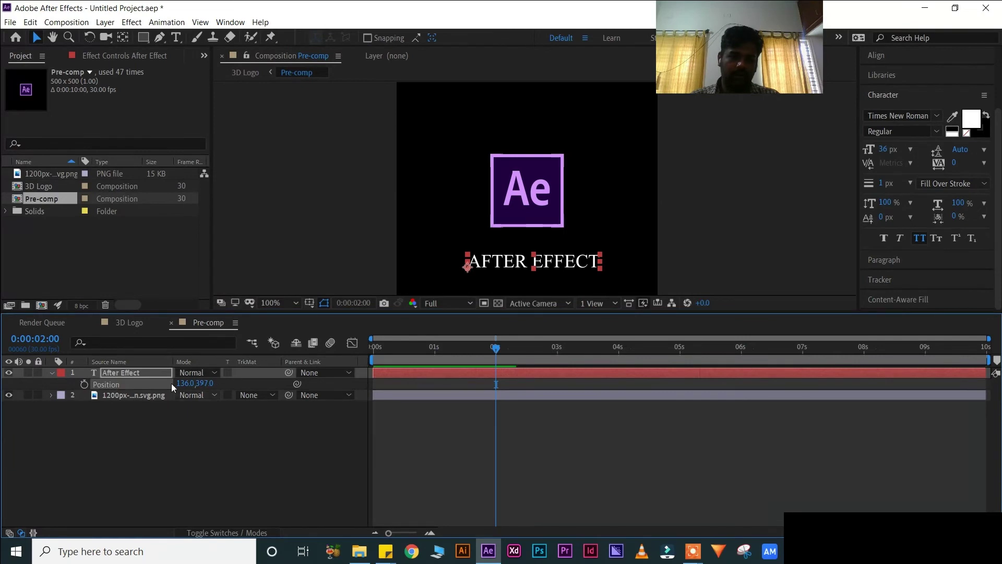
In Animator 1's Range Selector 1, undo a trial Start change and set Offset to 100%
click(54, 374)
click(54, 375)
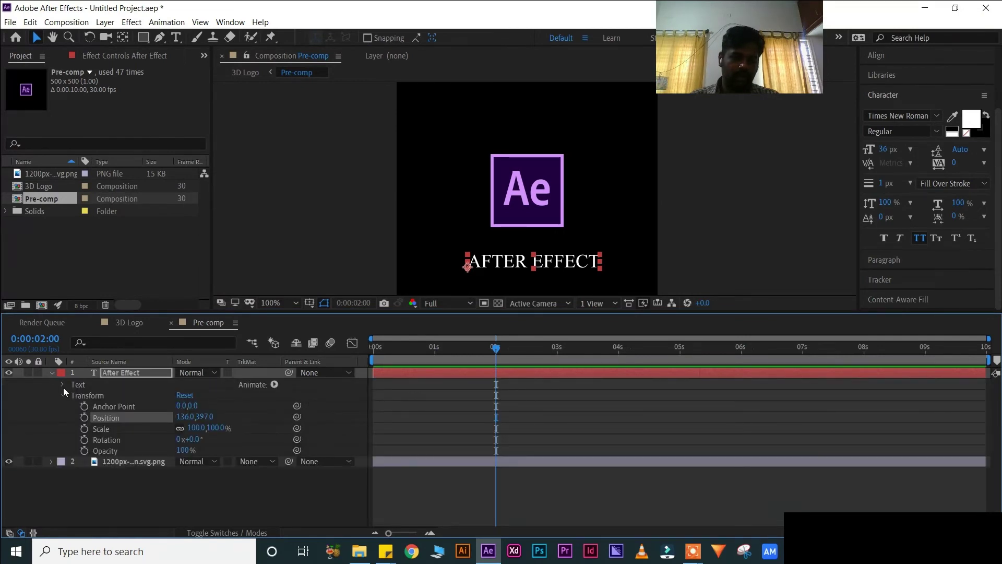
click(63, 384)
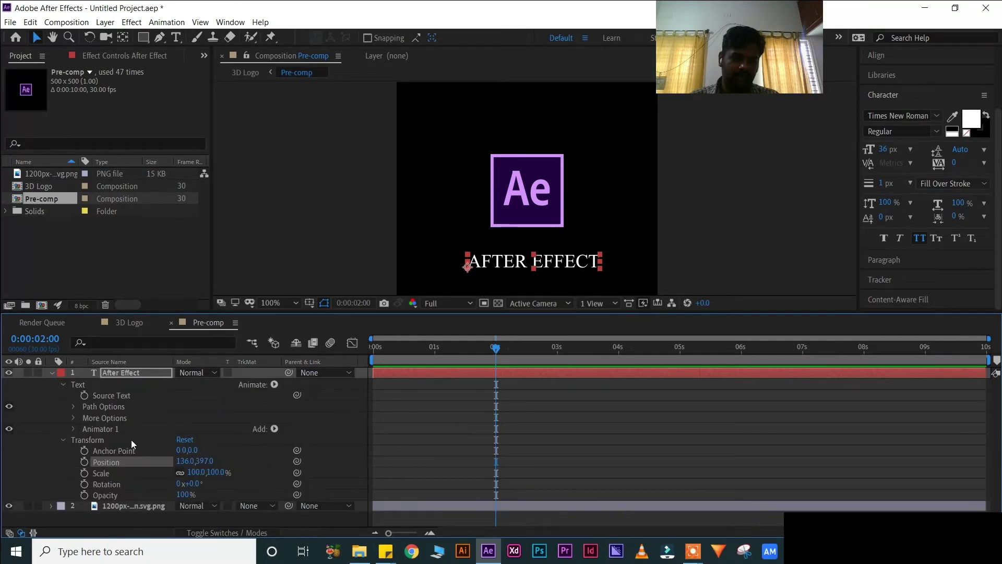
click(74, 429)
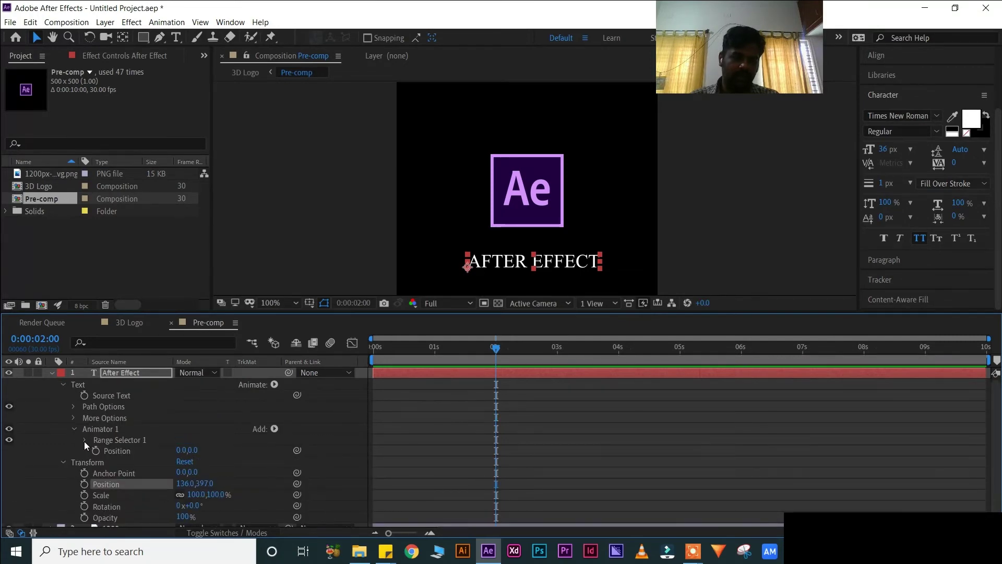
click(84, 440)
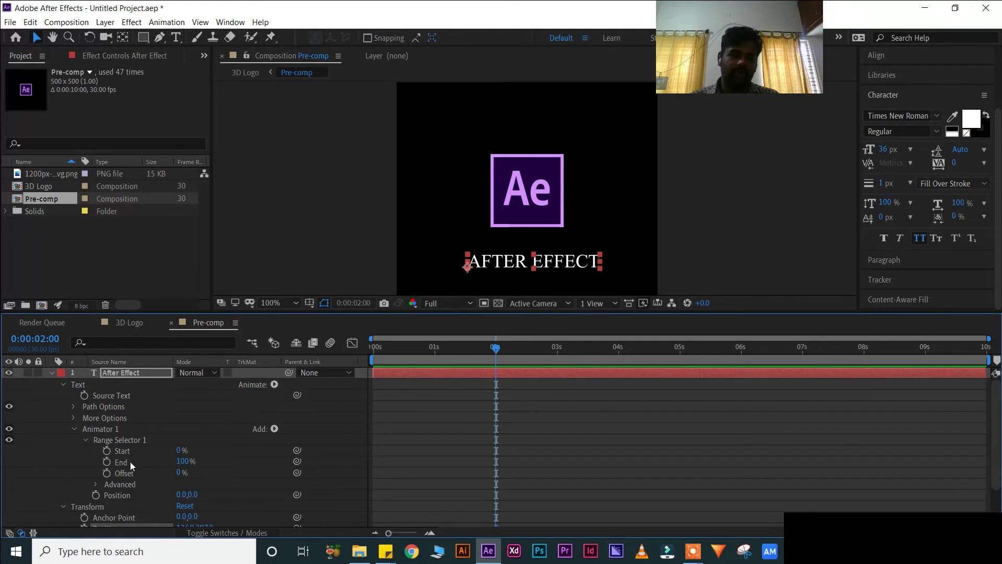
drag(184, 450, 280, 444)
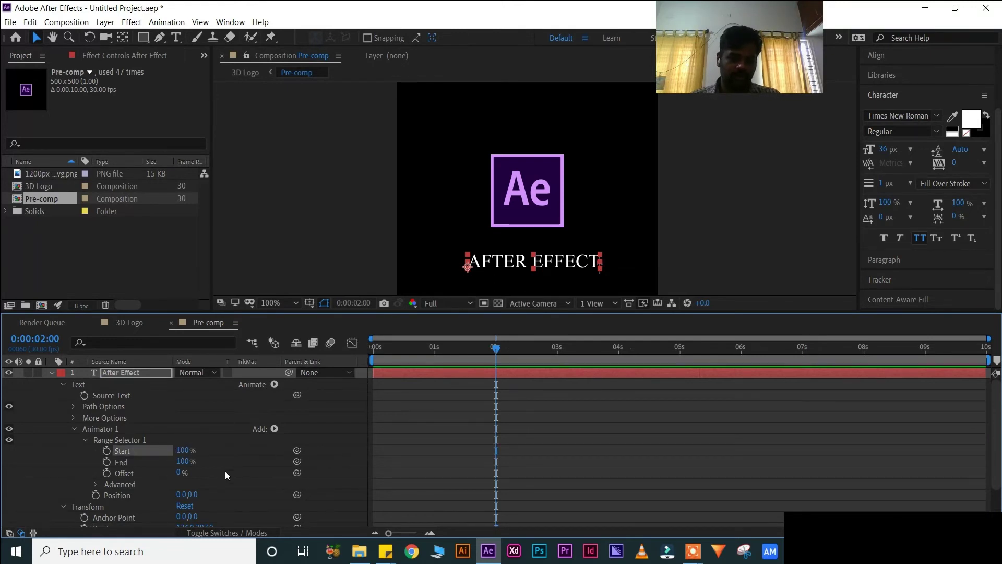
key(ctrl+z)
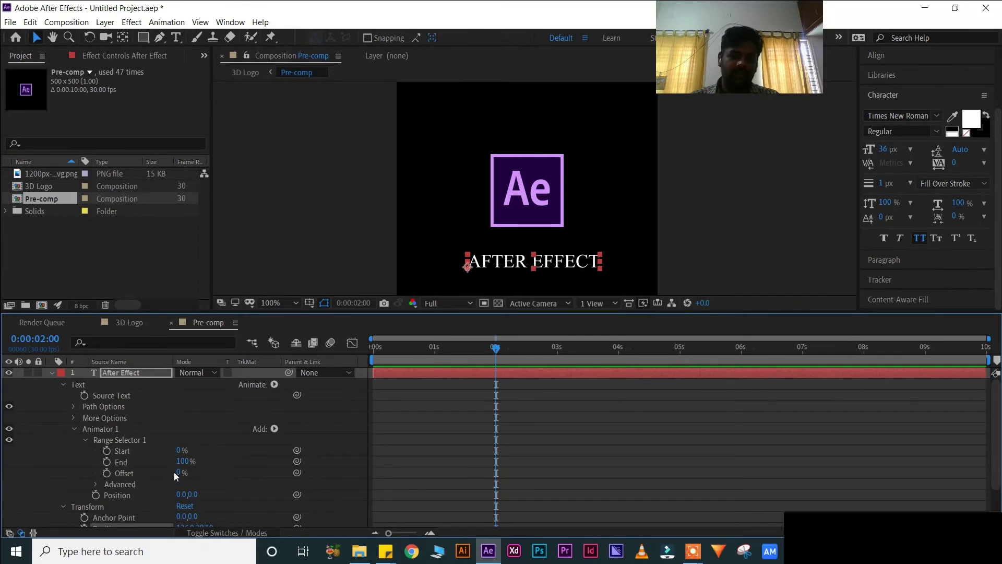
drag(180, 471, 265, 471)
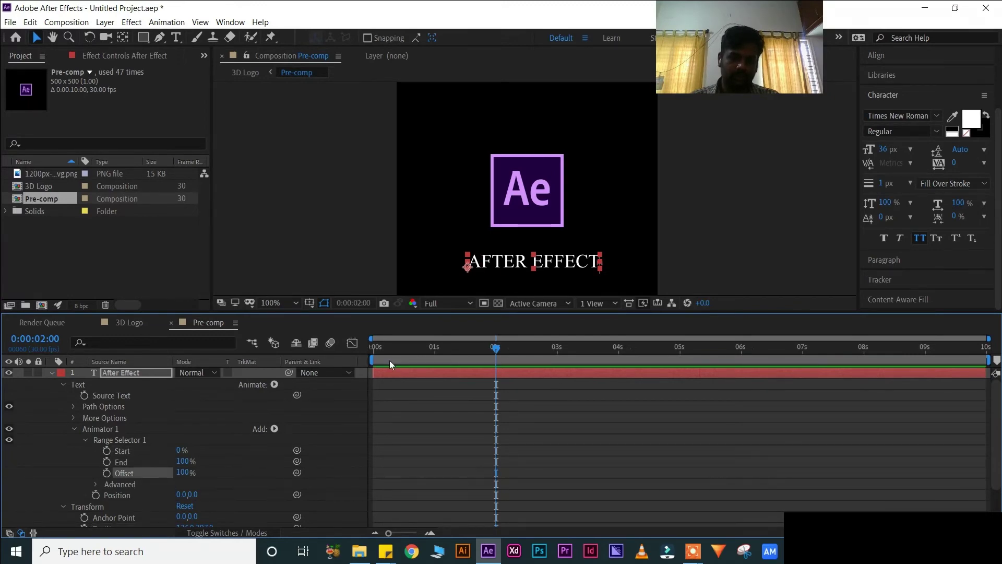
Set a range selector Offset keyframe of 0% at the one-second mark
click(383, 346)
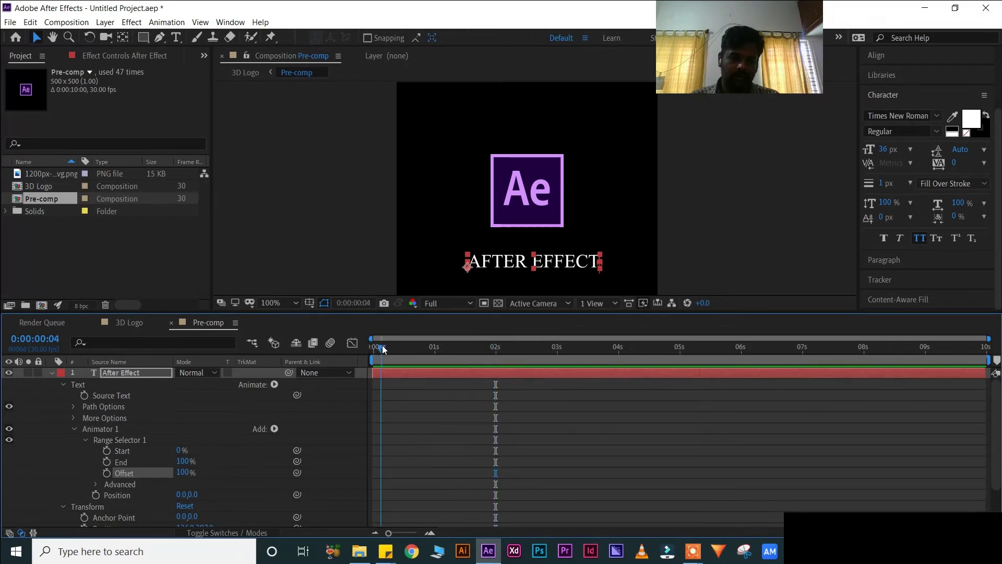
click(435, 347)
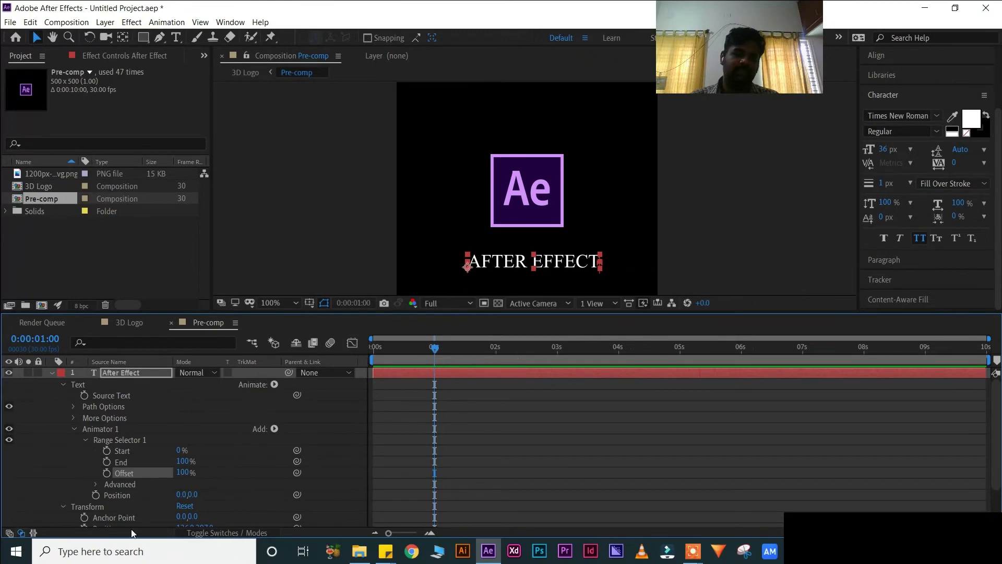
click(106, 473)
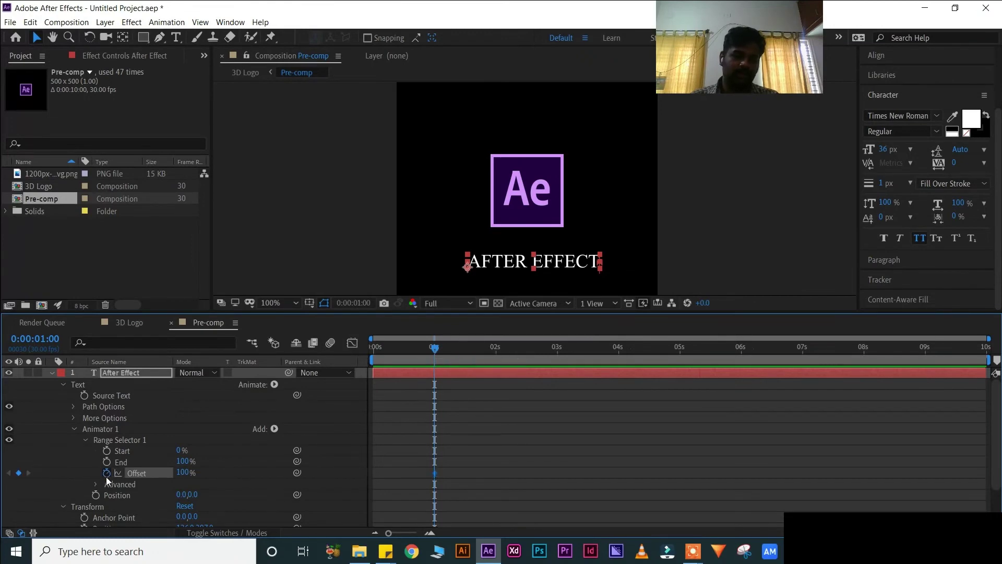
click(186, 473)
text(0)
key(Return)
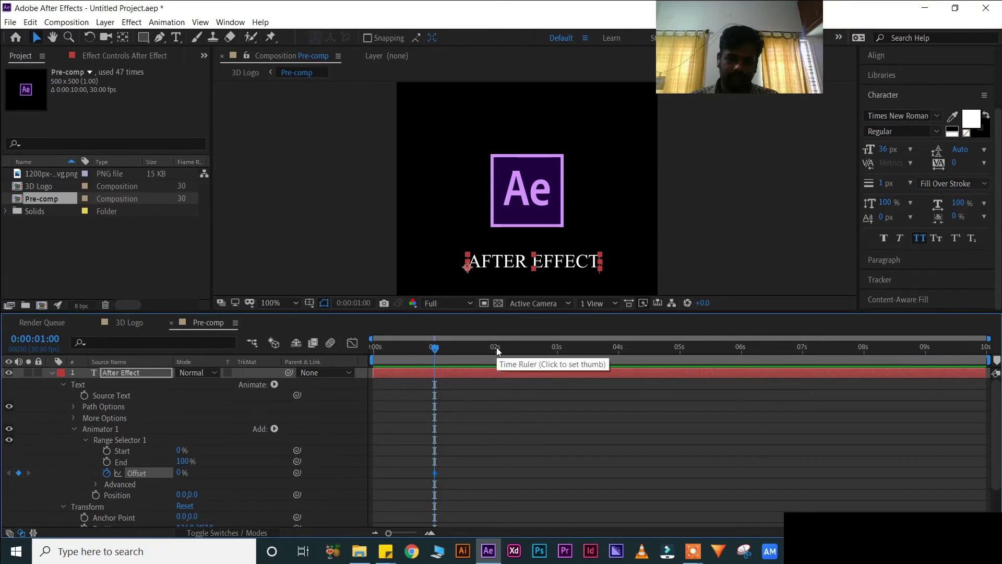
Add an Offset keyframe of 100% at 0:00:01:16
click(468, 347)
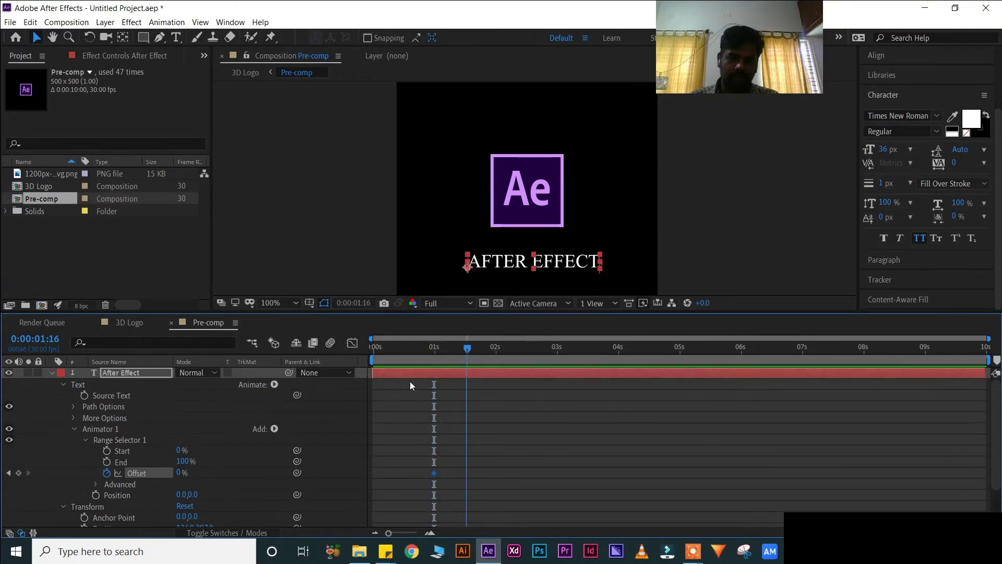
click(182, 473)
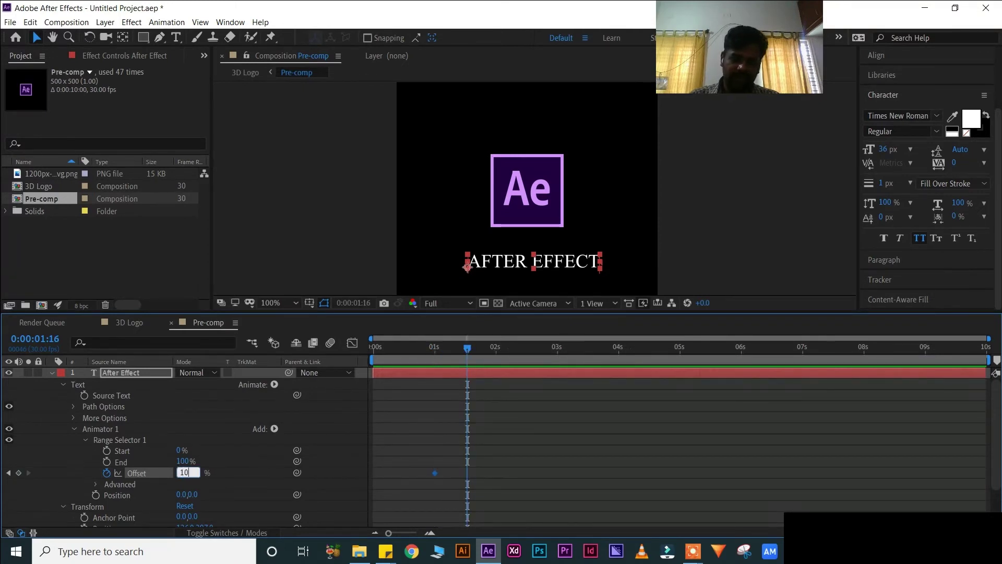
text(100)
key(Return)
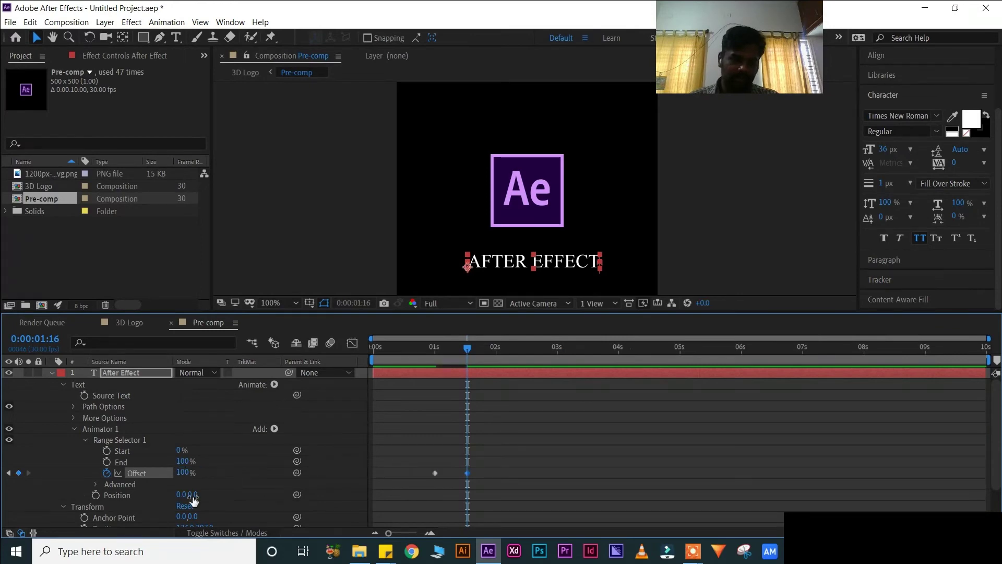
scroll(174, 456, down, 1)
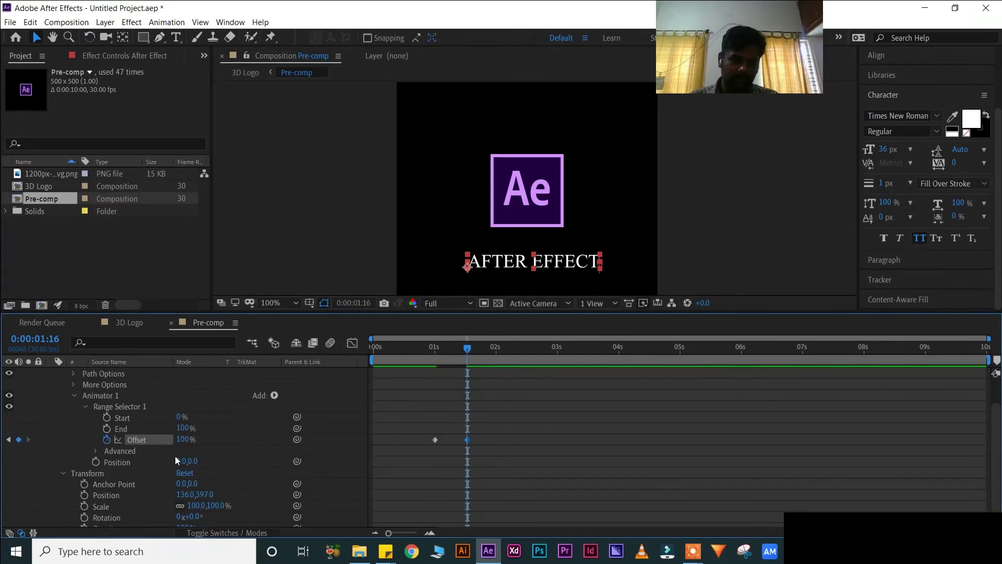
In Range Selector 1's Advanced settings, choose the Ramp Up shape and turn Randomize Order on
click(95, 451)
scroll(96, 450, down, 1)
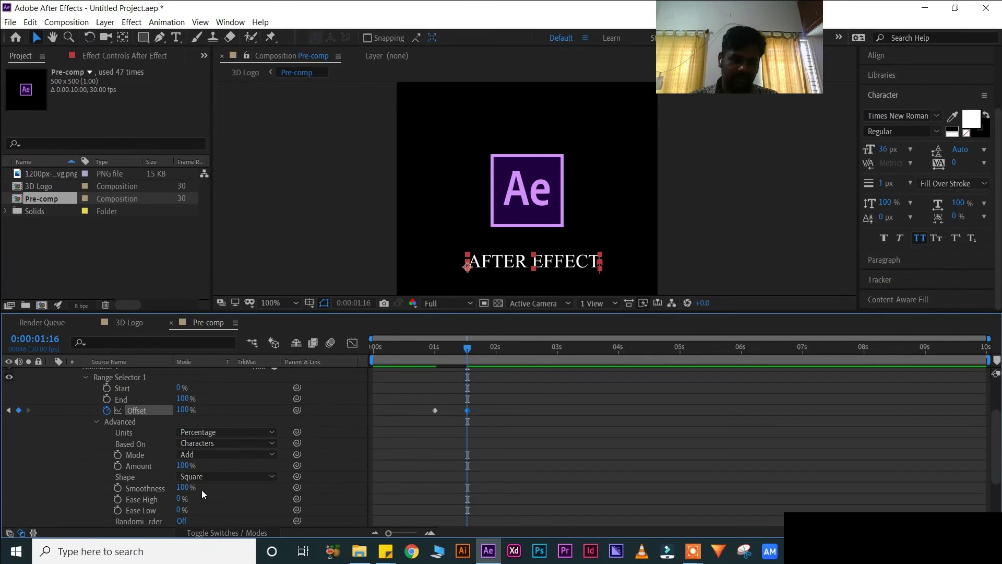
click(209, 476)
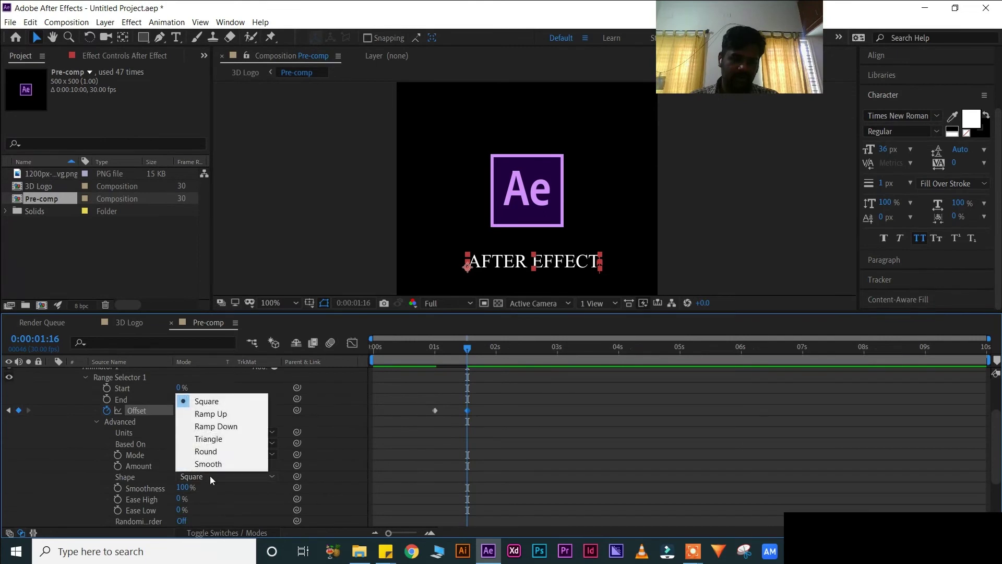
click(215, 416)
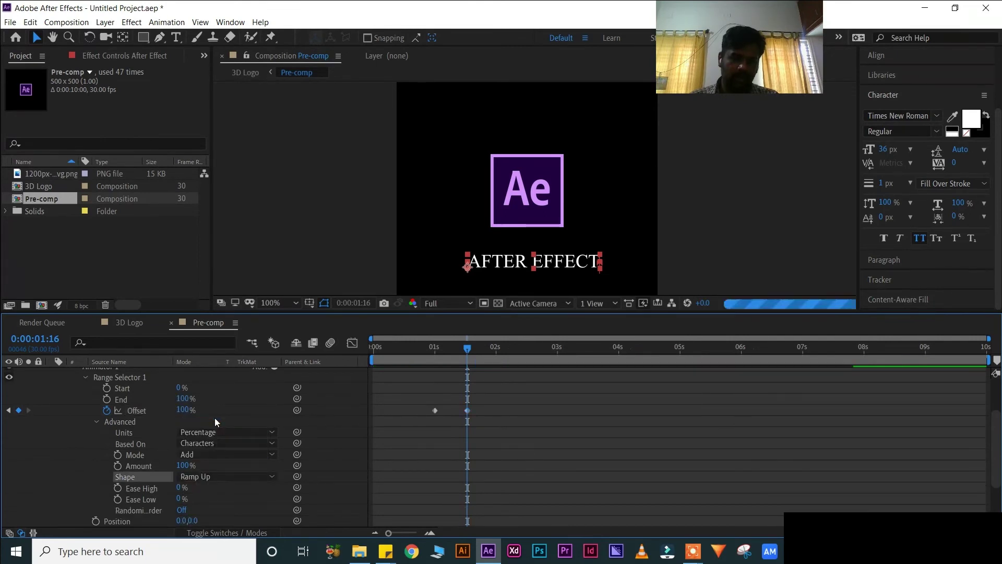
click(180, 510)
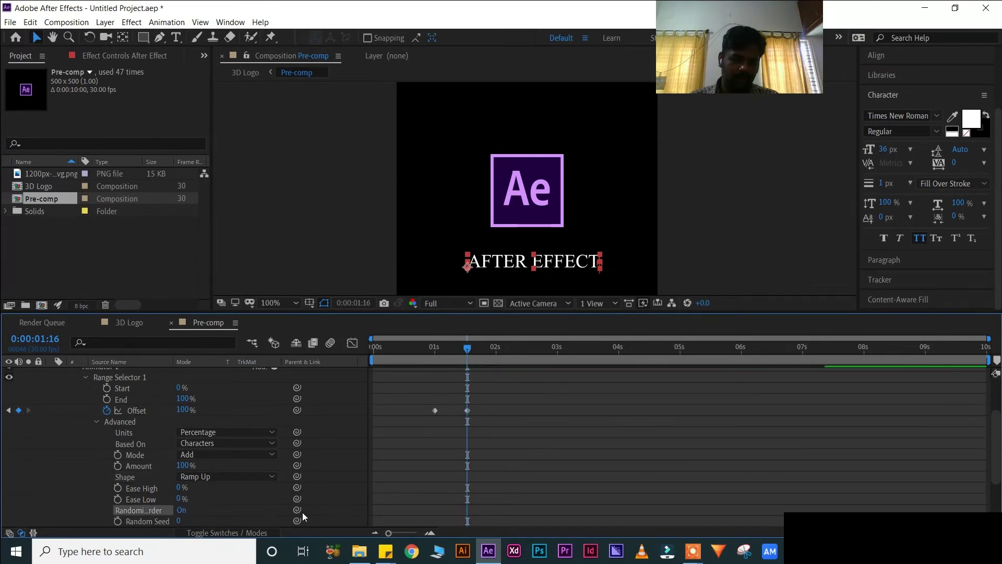
scroll(205, 489, down, 2)
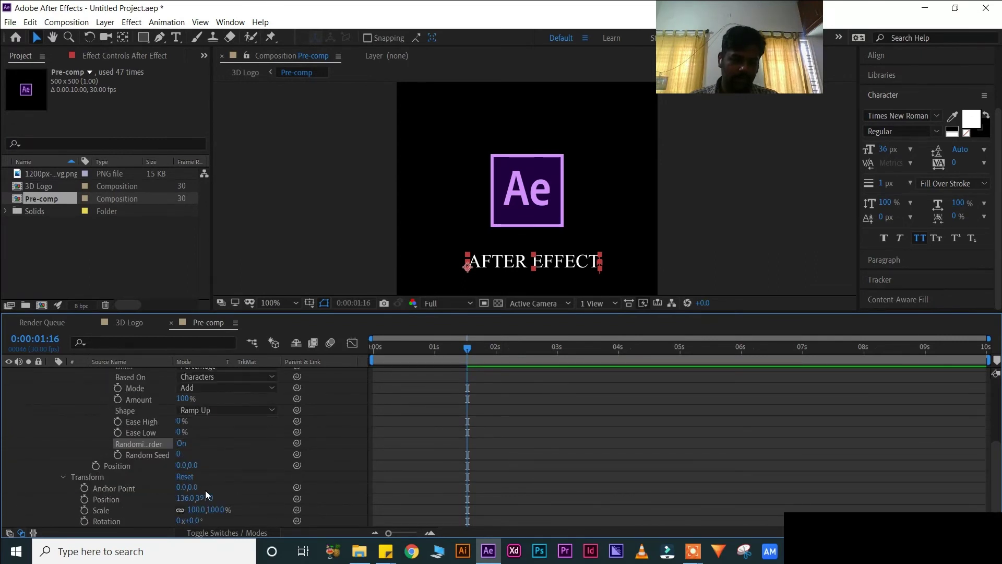
Set the animator Position to 0,110 and preview the result in the 3D Logo composition
drag(192, 466, 255, 471)
click(134, 327)
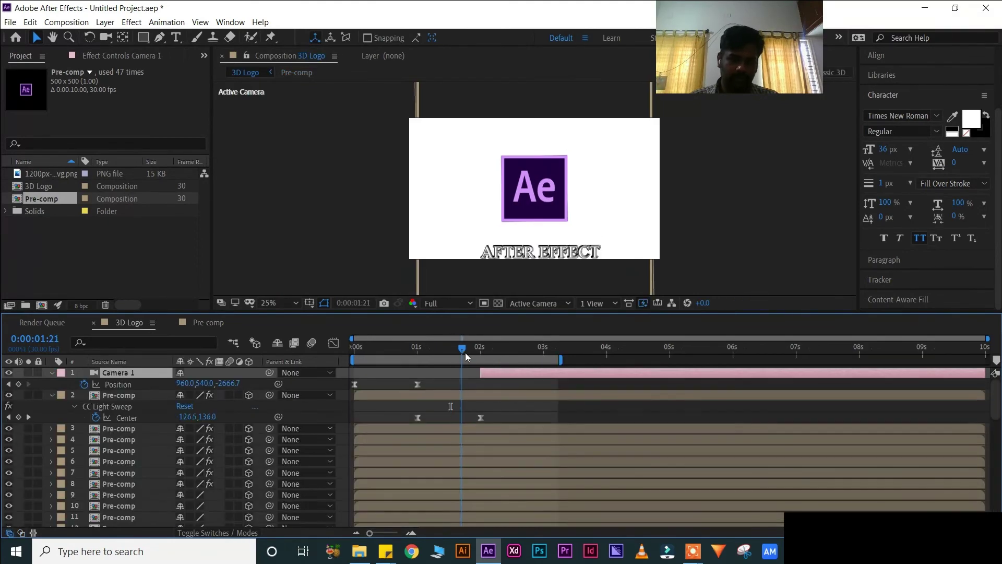
mouse_move(465, 353)
mouse_down()
mouse_move(500, 346)
mouse_move(483, 349)
mouse_up()
key(space)
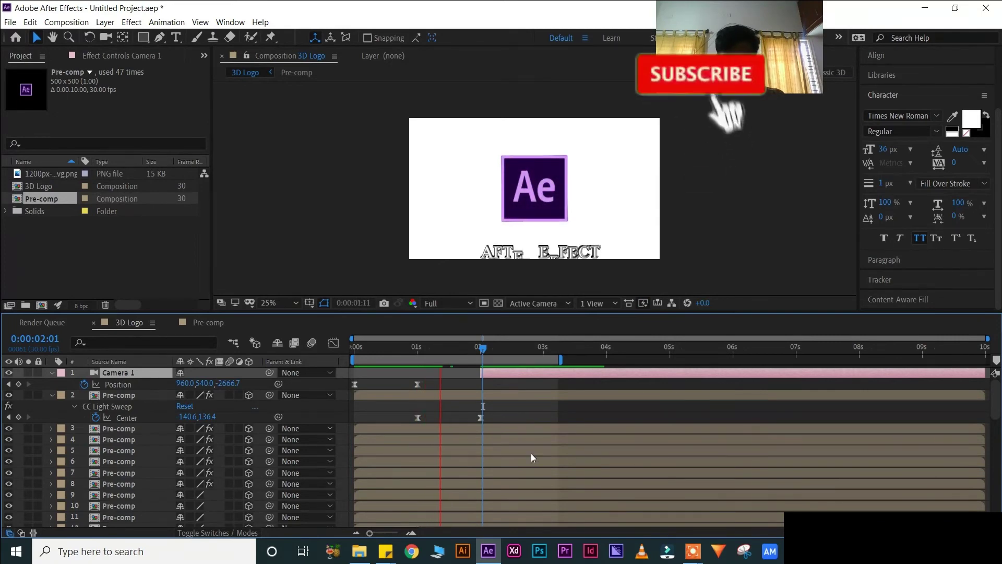
Return to the Pre-comp composition with the time at exactly 0:00:01:00
click(208, 322)
click(433, 348)
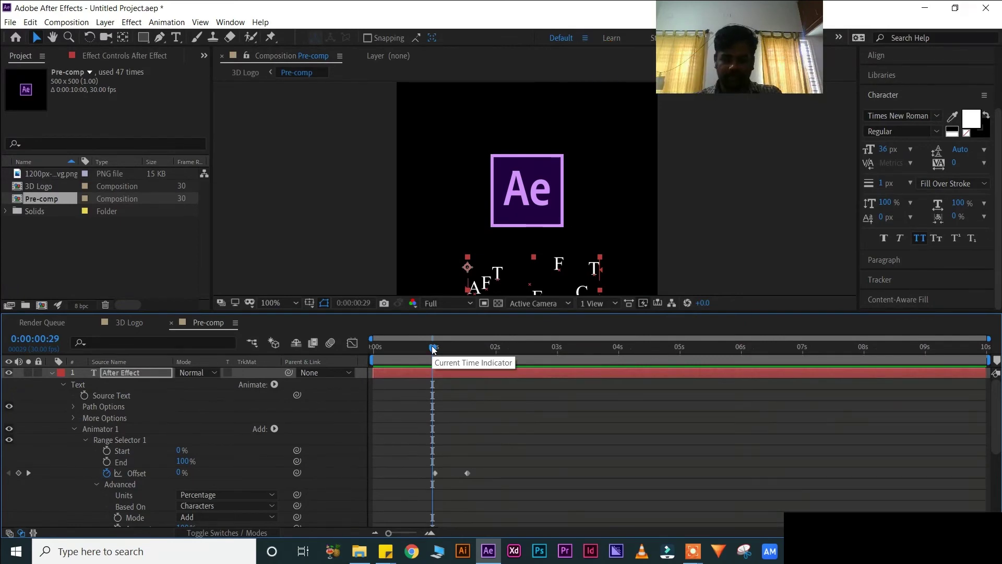
scroll(431, 346, up, 5)
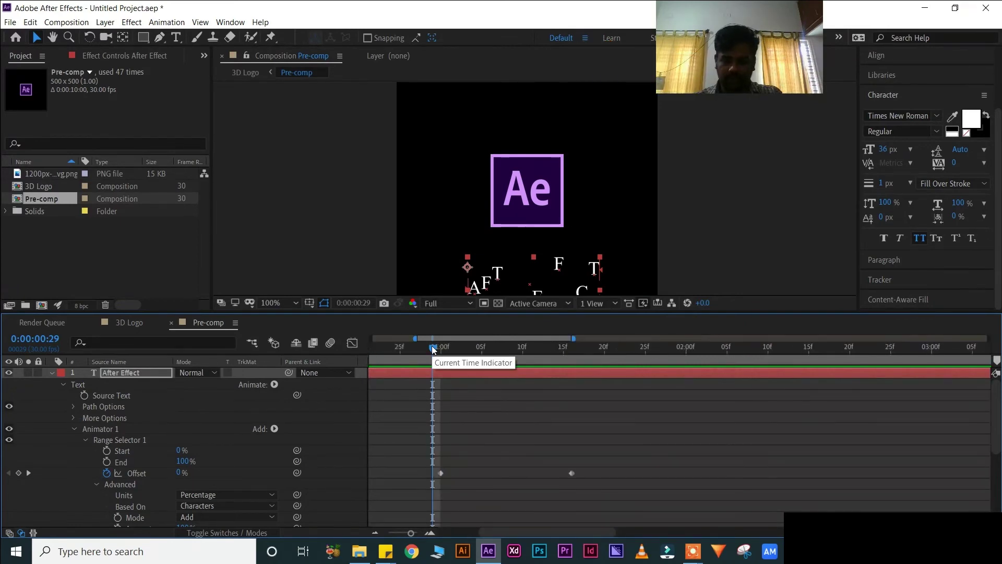
click(465, 352)
scroll(465, 351, down, 3)
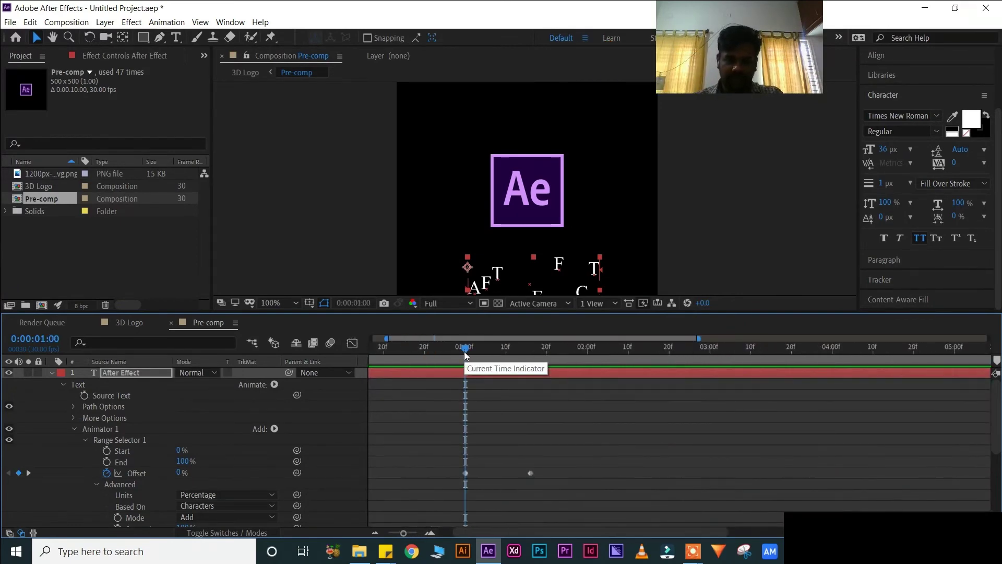
scroll(465, 352, down, 3)
scroll(596, 235, down, 3)
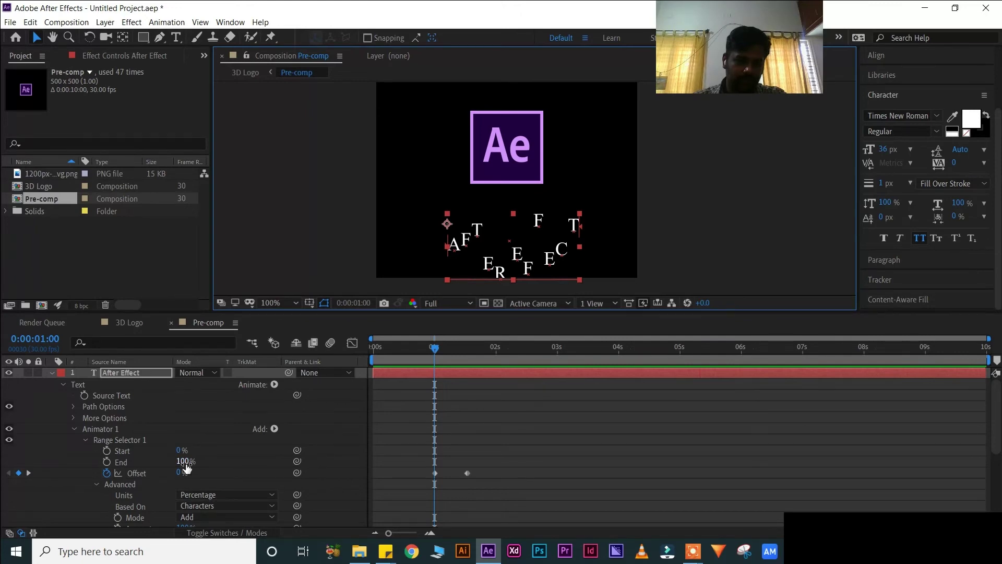
Raise the animator Position offset to 0,326 and scrub forward to watch letters rise in
scroll(187, 468, down, 5)
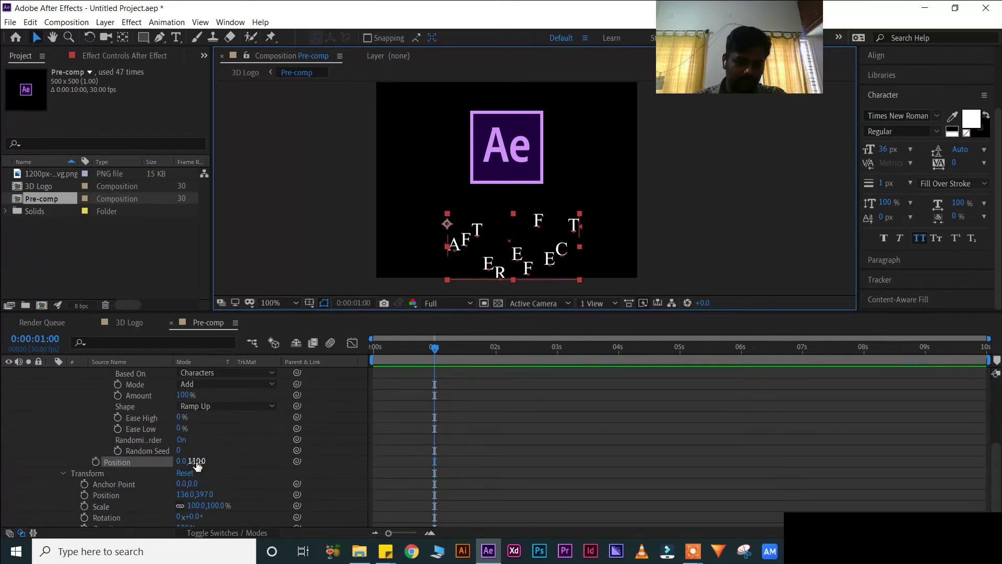
drag(197, 466, 546, 464)
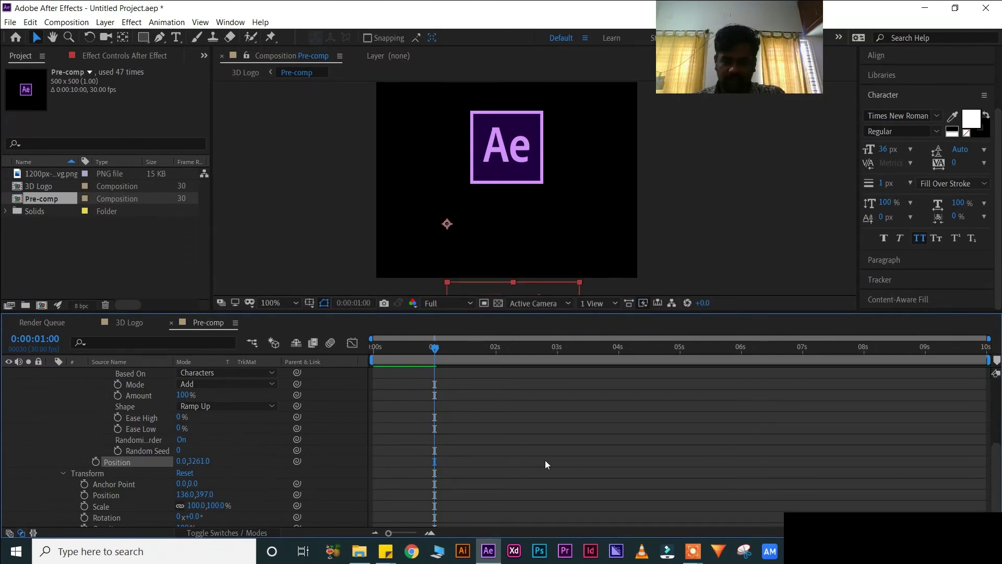
click(545, 459)
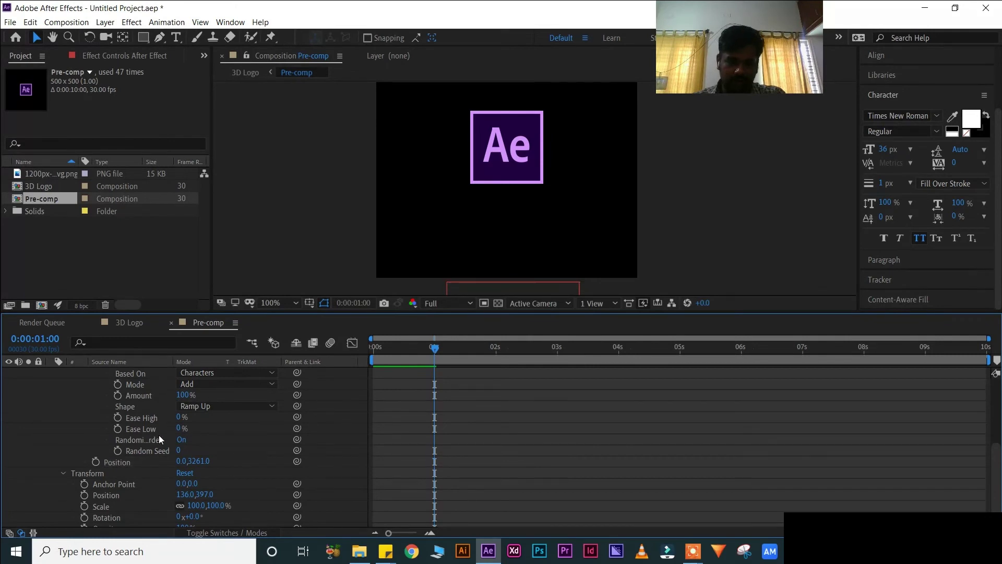
scroll(158, 434, up, 5)
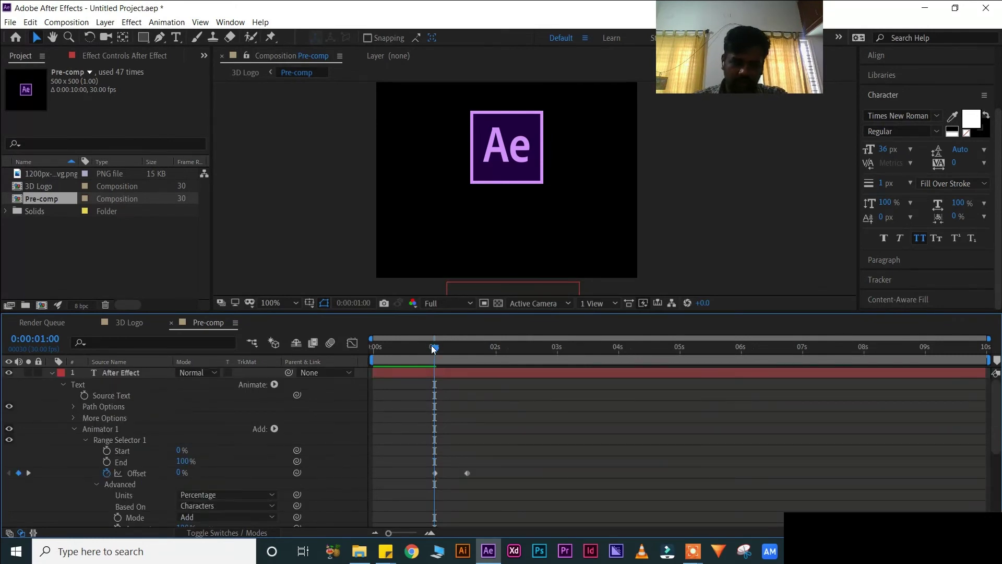
drag(438, 349, 466, 350)
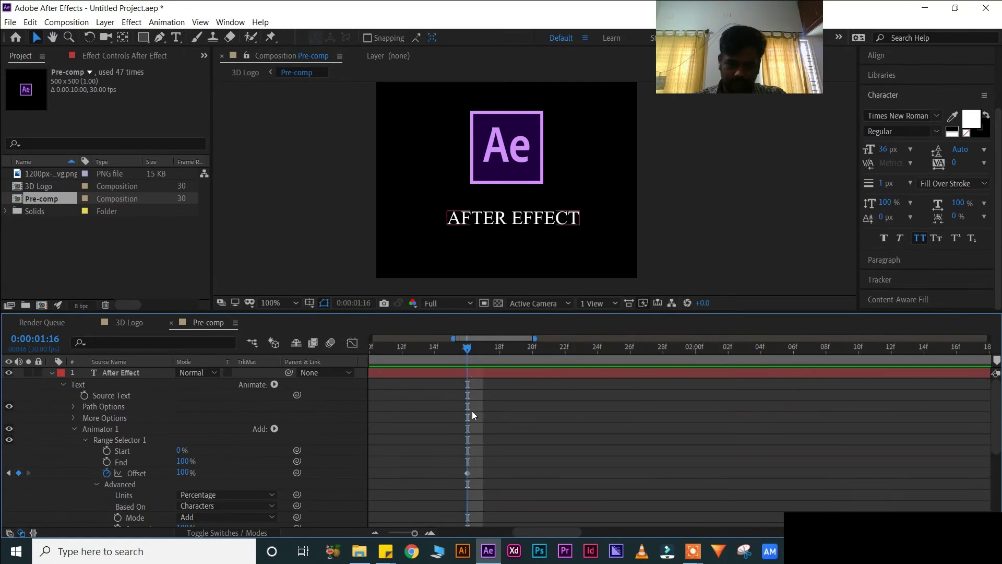
Deselect the 1:16 Offset keyframe and view the 3D Logo composition
click(468, 473)
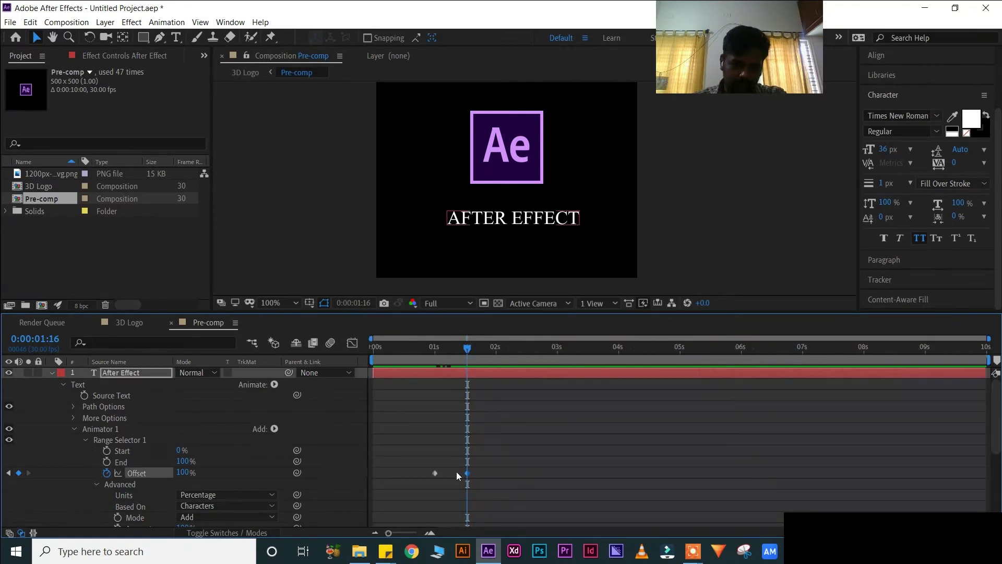
click(521, 441)
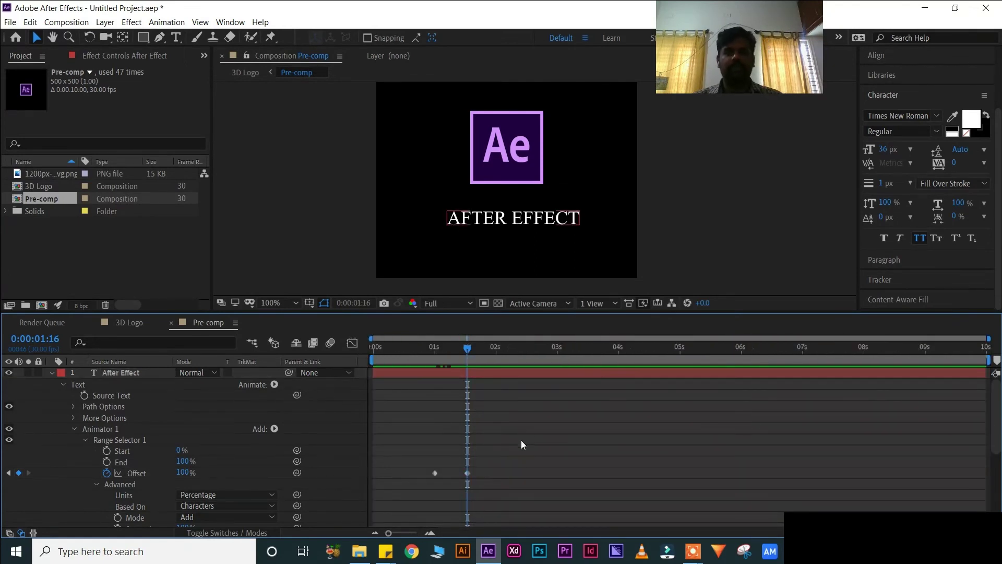
click(134, 325)
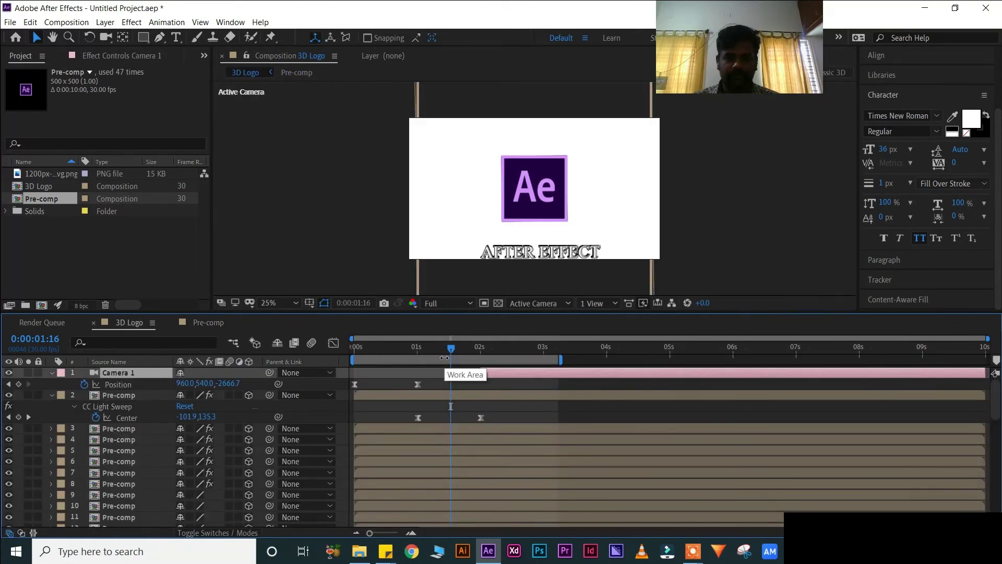
Lift the After Effect text layer in Pre-comp from Position Y 397 to 364
click(199, 323)
click(118, 368)
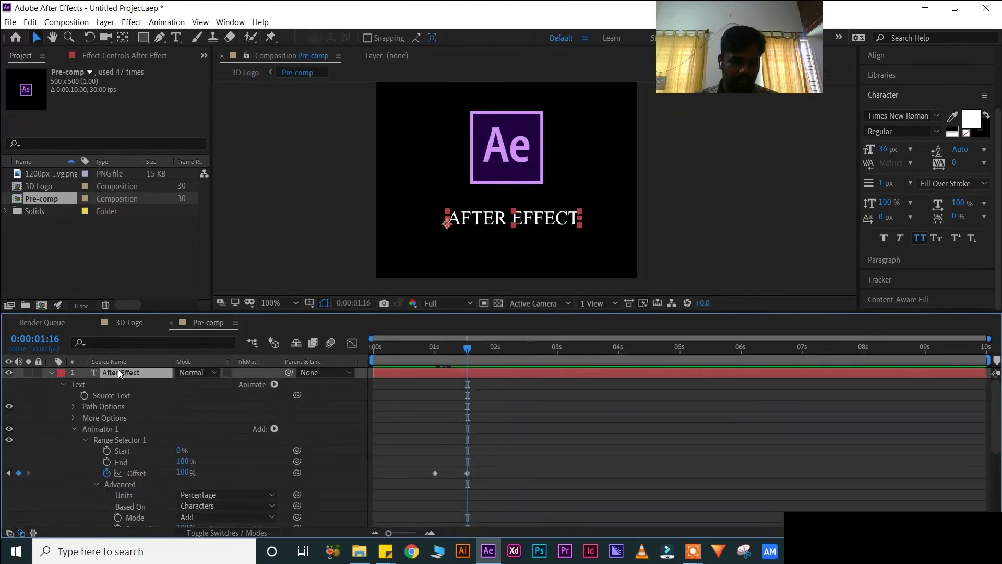
scroll(236, 439, down, 6)
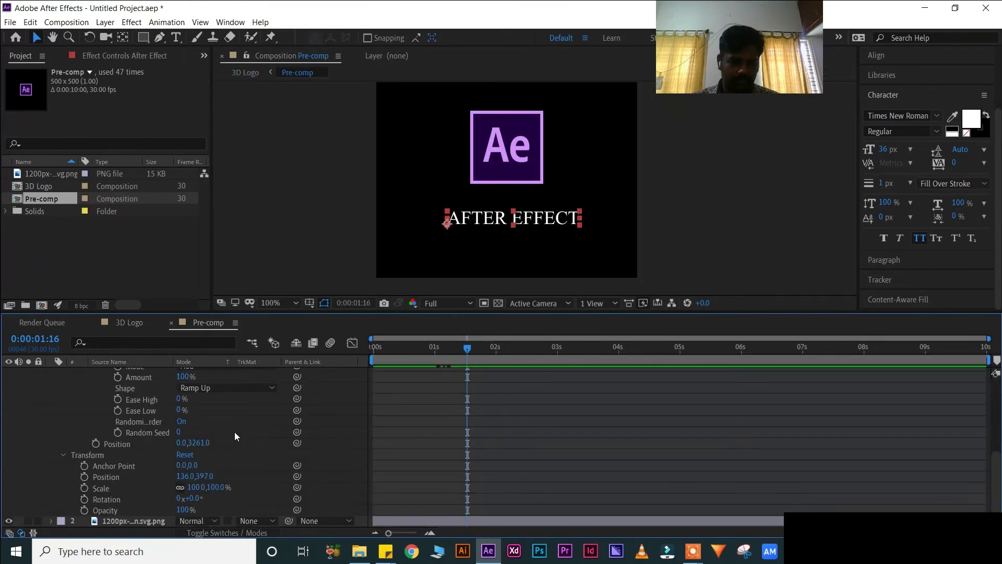
scroll(234, 431, up, 6)
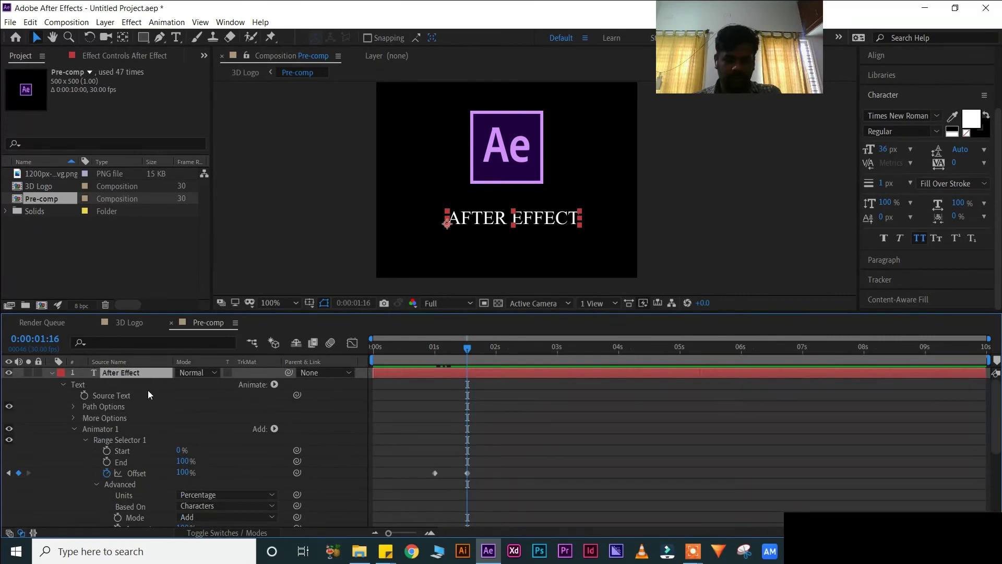
key(p)
drag(214, 384, 183, 381)
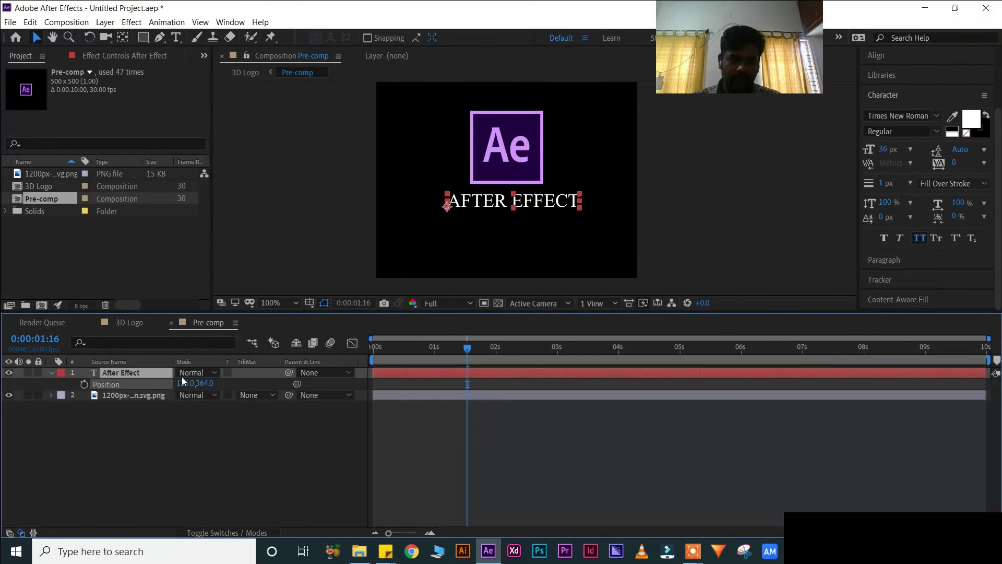
click(132, 327)
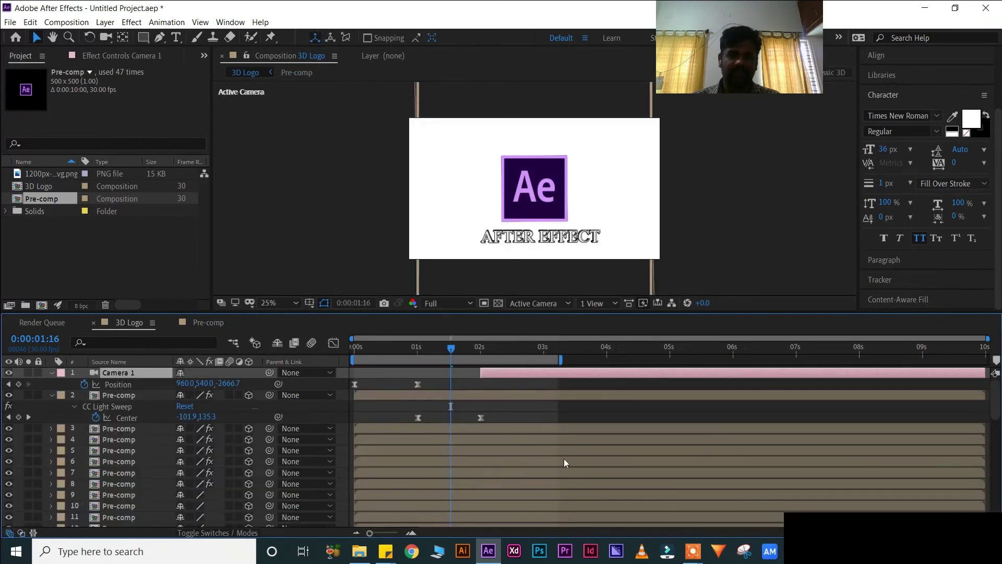
Preview the 3D Logo animation from the start and scrub through the camera orbit
drag(455, 355, 337, 362)
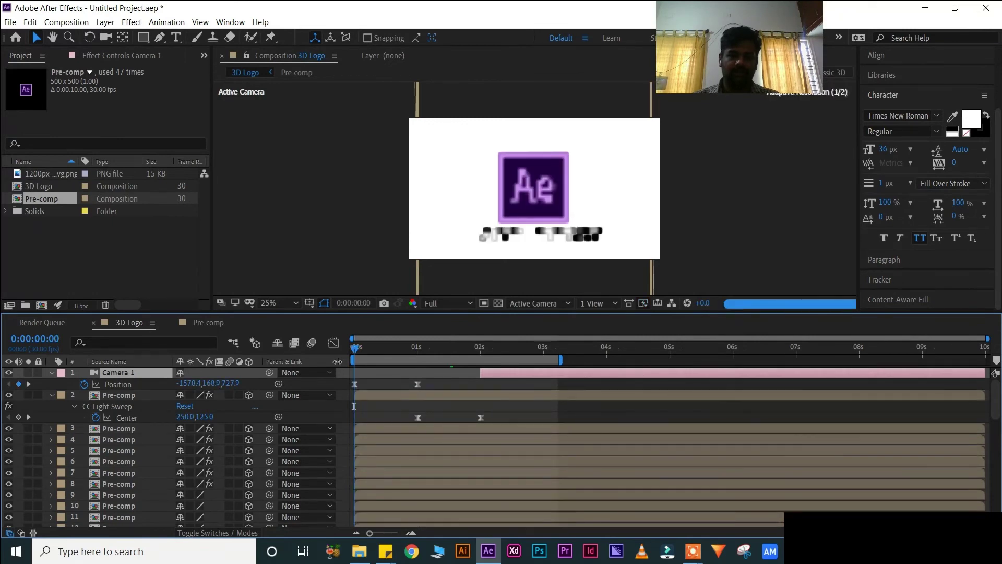
key(space)
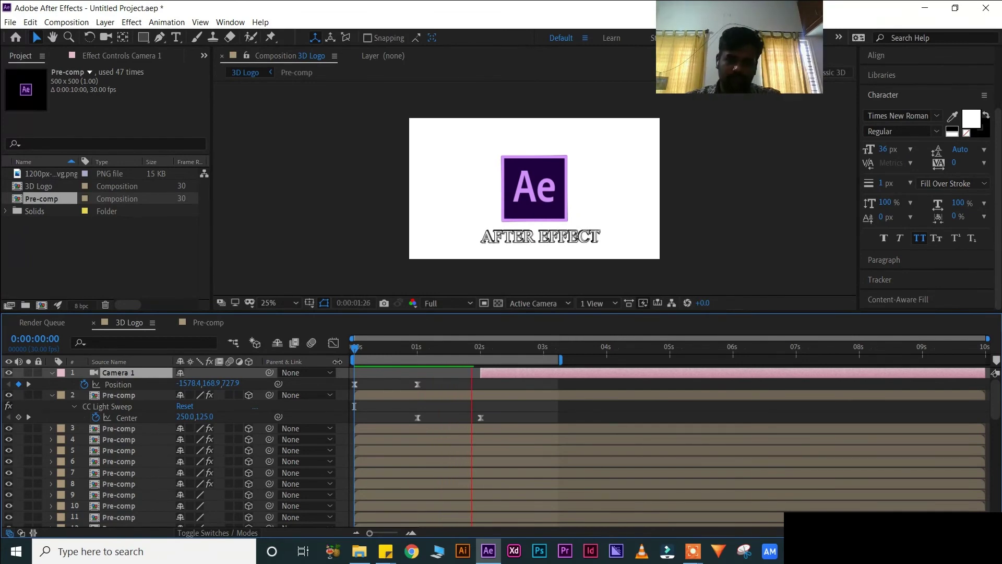
click(420, 348)
drag(384, 360, 334, 349)
Set the AFTER EFFECT caption's fill colour to black in the Pre-comp Character panel
click(222, 323)
click(129, 322)
click(208, 322)
double_click(120, 372)
click(986, 114)
click(129, 322)
double_click(130, 395)
click(24, 55)
click(129, 322)
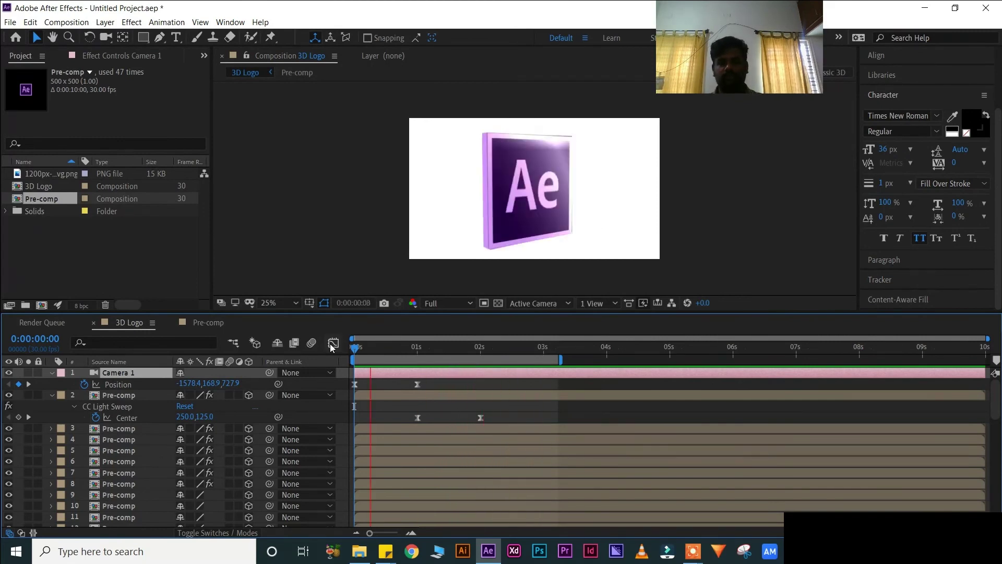
Stop the preview at 1:21 and open the Pre-comp composition
click(494, 349)
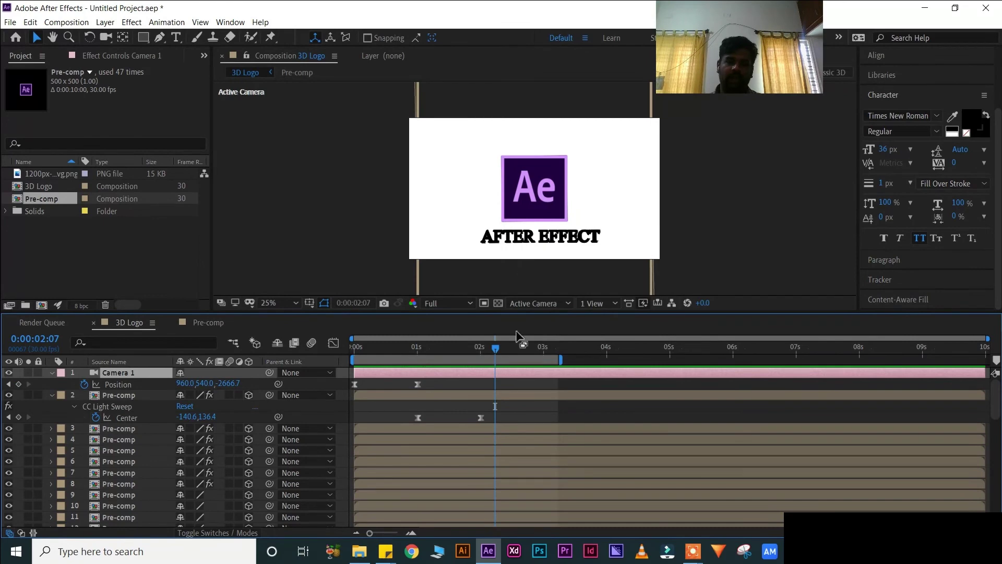
drag(493, 349, 463, 346)
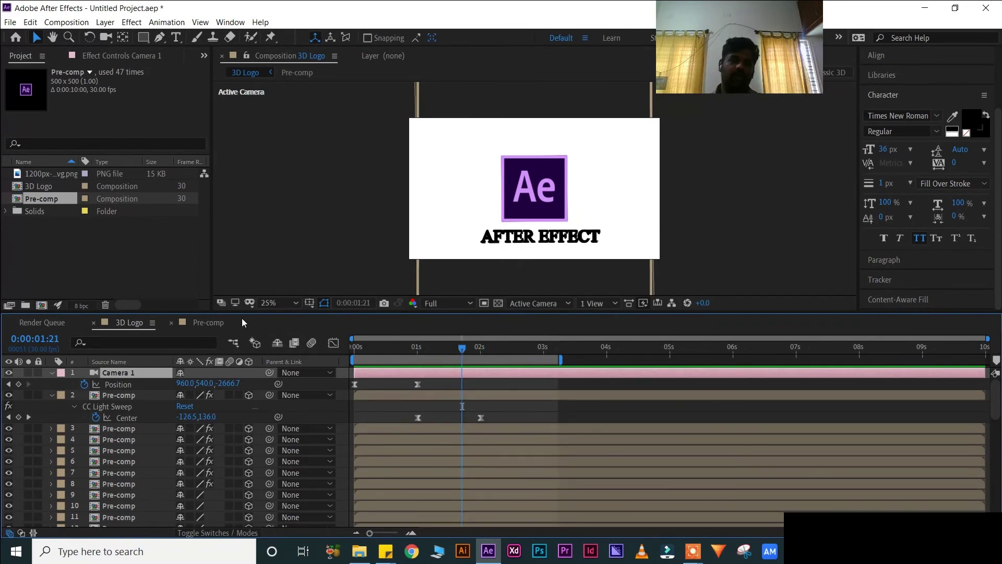
click(224, 321)
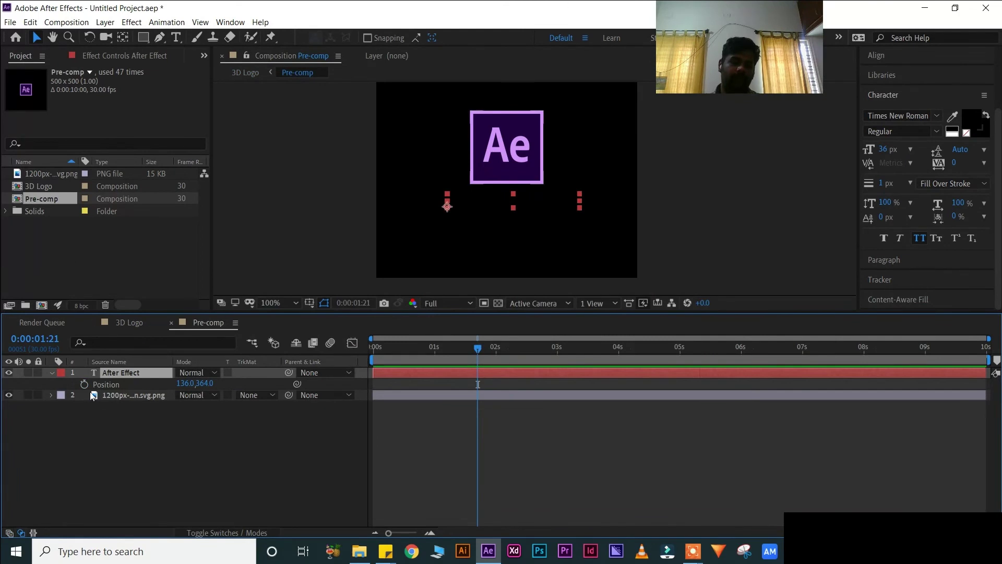
Turn Randomize Order off in Range Selector 1's Advanced settings of Animator 1
click(51, 373)
click(51, 373)
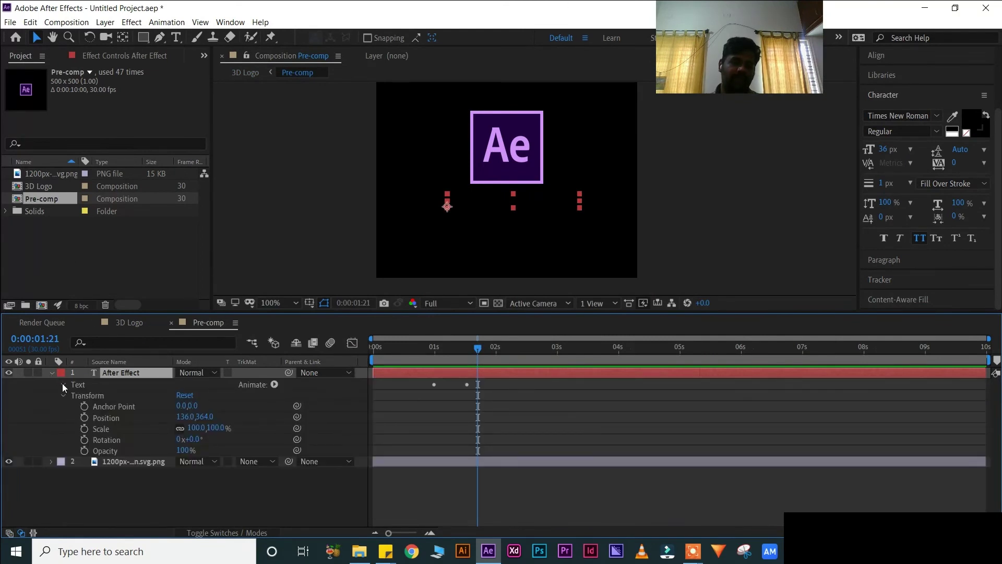
click(62, 385)
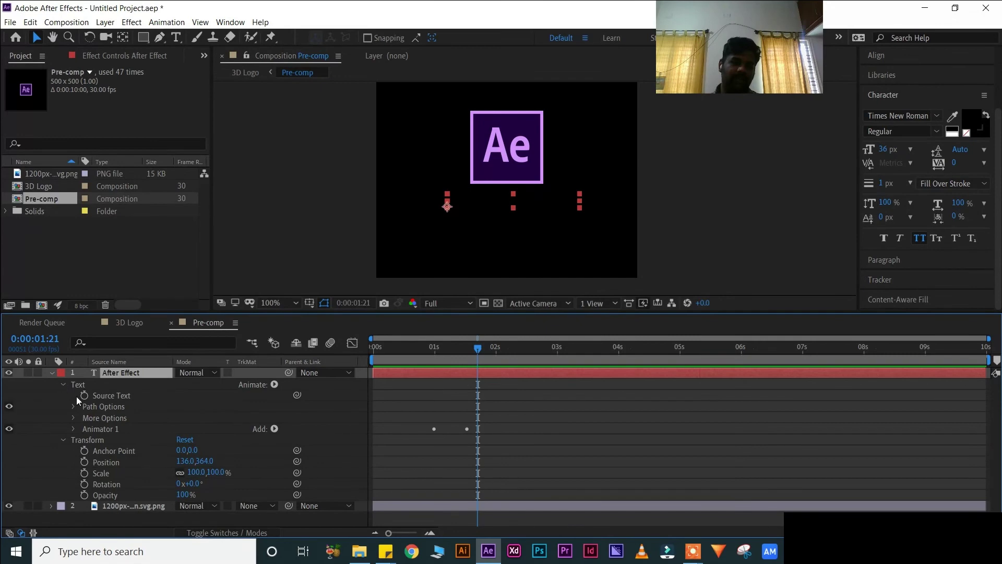
click(73, 429)
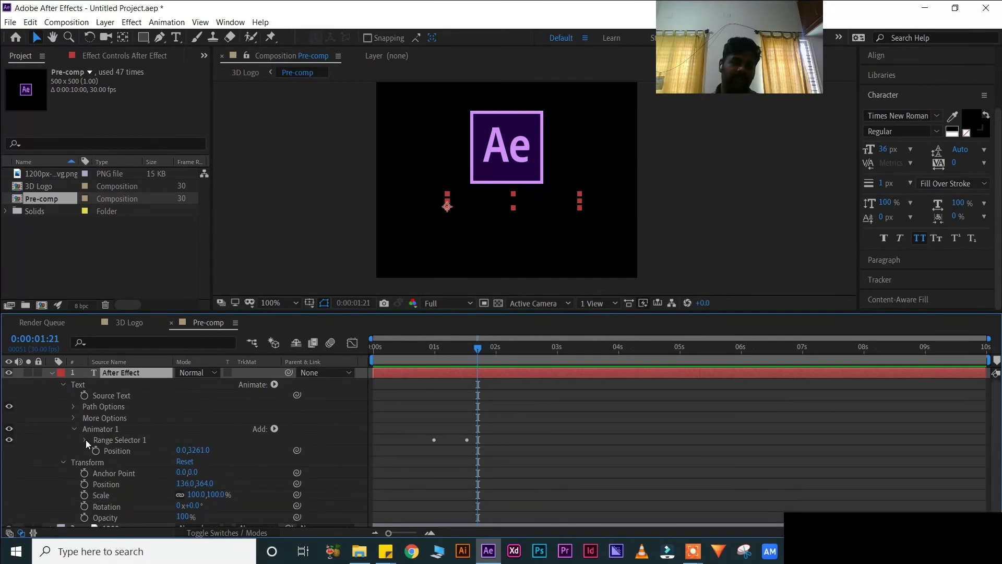
click(85, 439)
scroll(238, 462, down, 1)
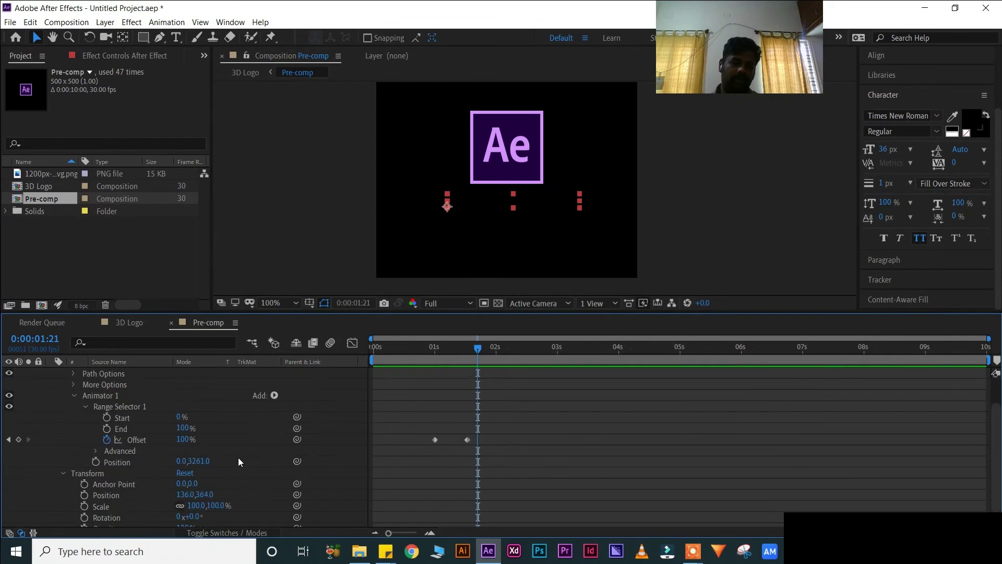
scroll(238, 457, down, 1)
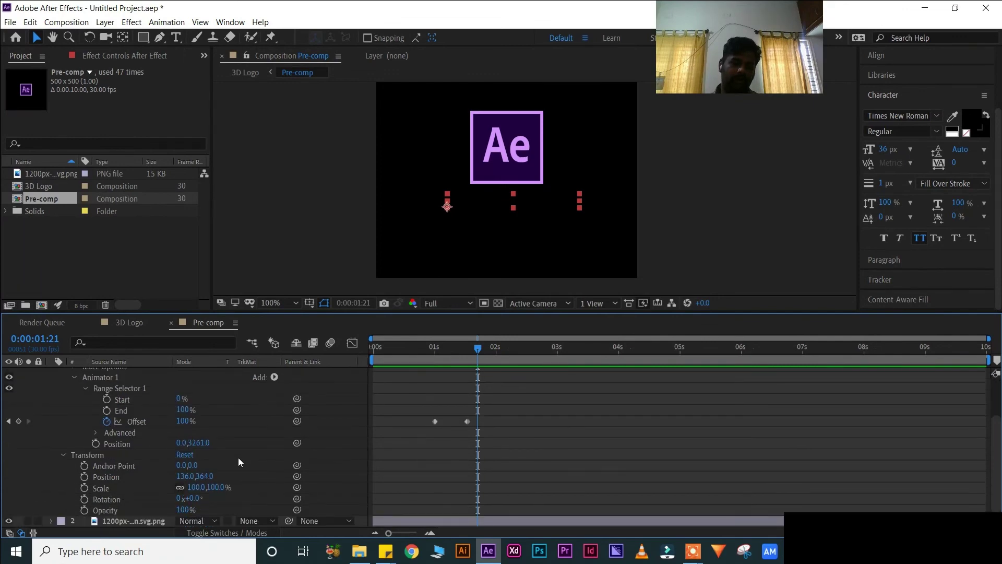
scroll(162, 460, up, 1)
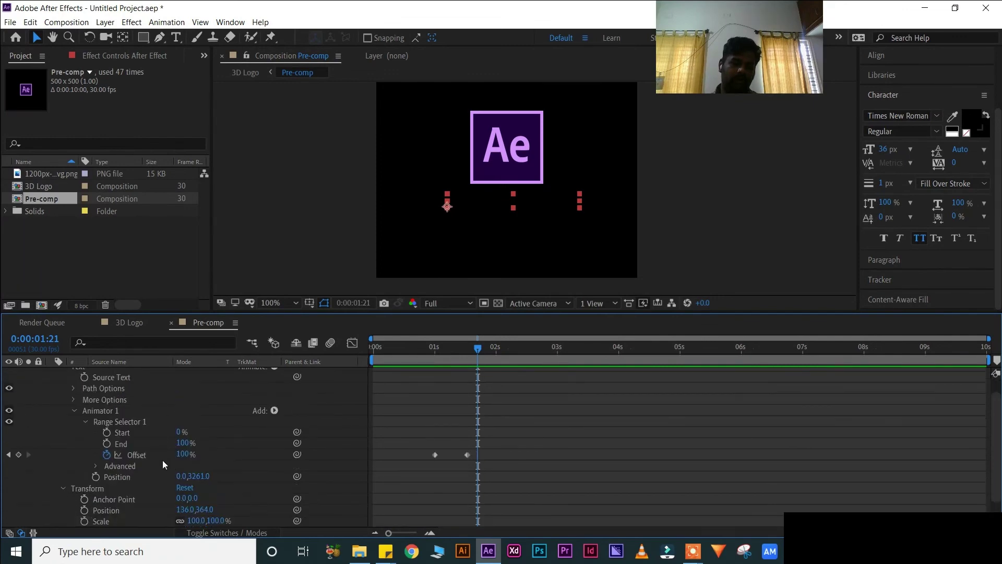
click(95, 465)
scroll(228, 479, down, 2)
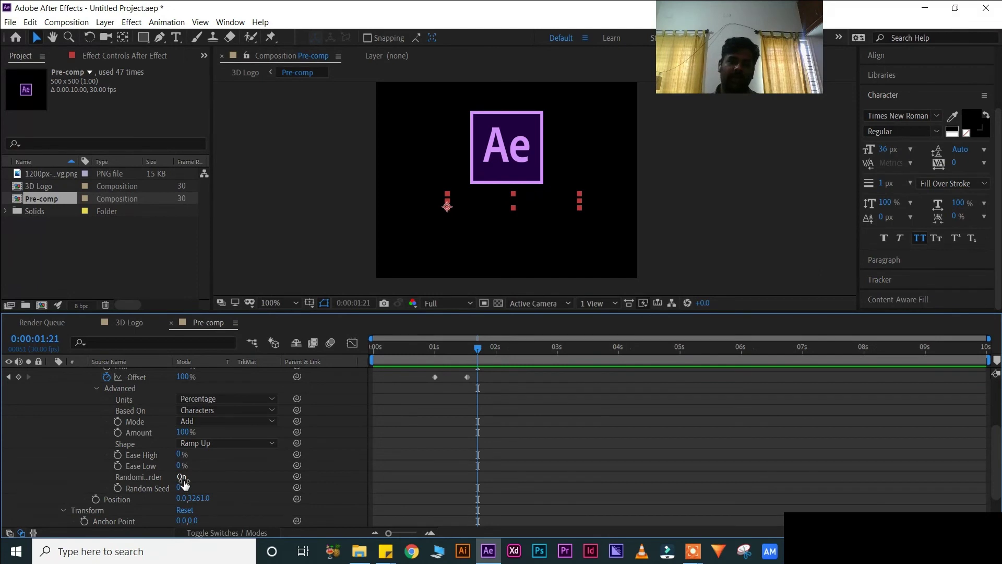
click(182, 479)
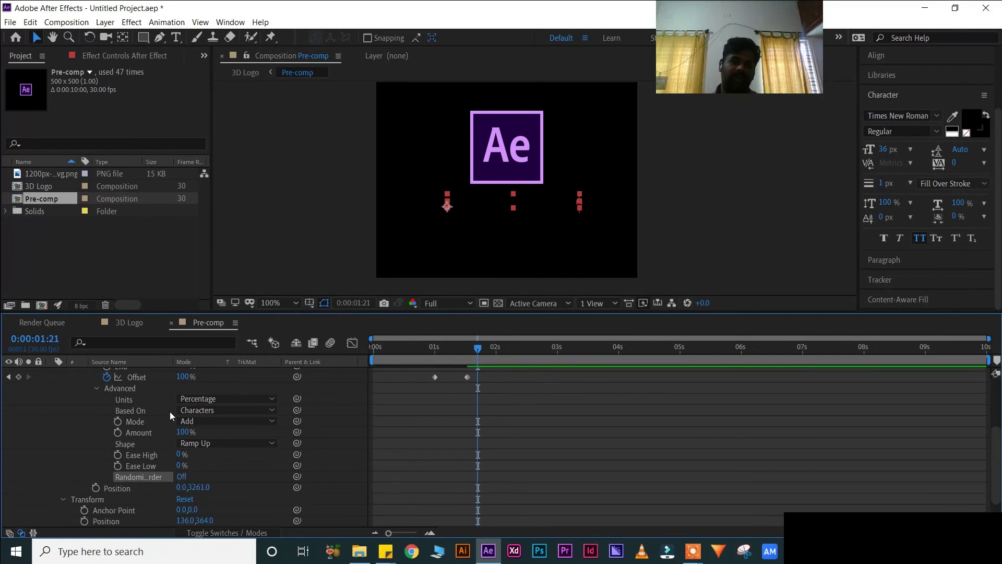
scroll(170, 412, up, 3)
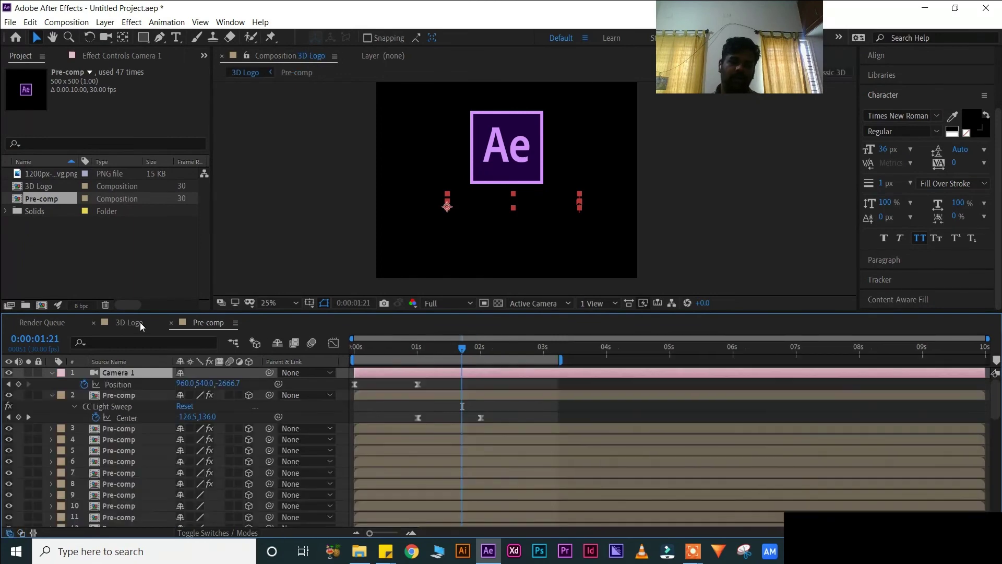
Play a preview of the 3D Logo composition from frame zero
click(130, 322)
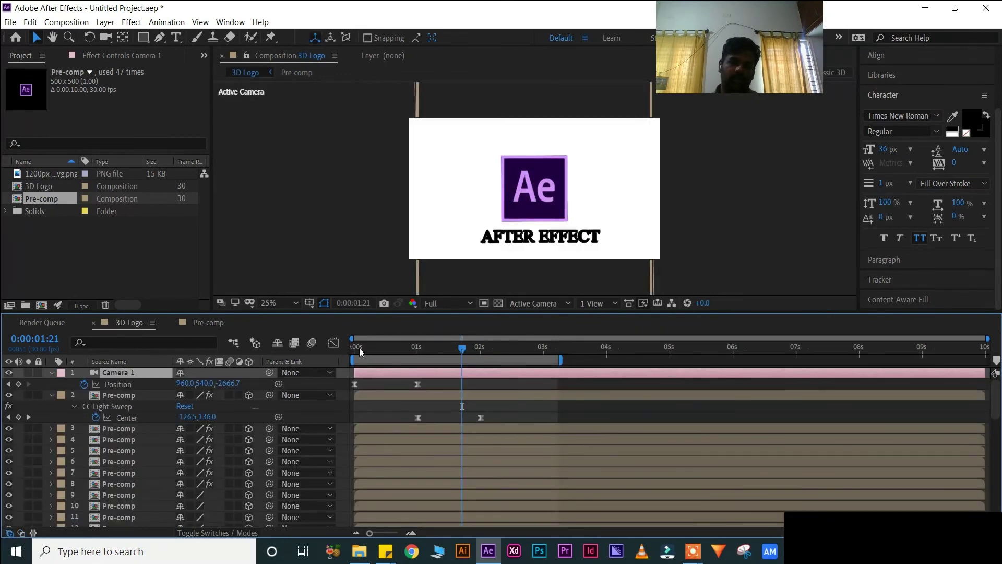
click(351, 348)
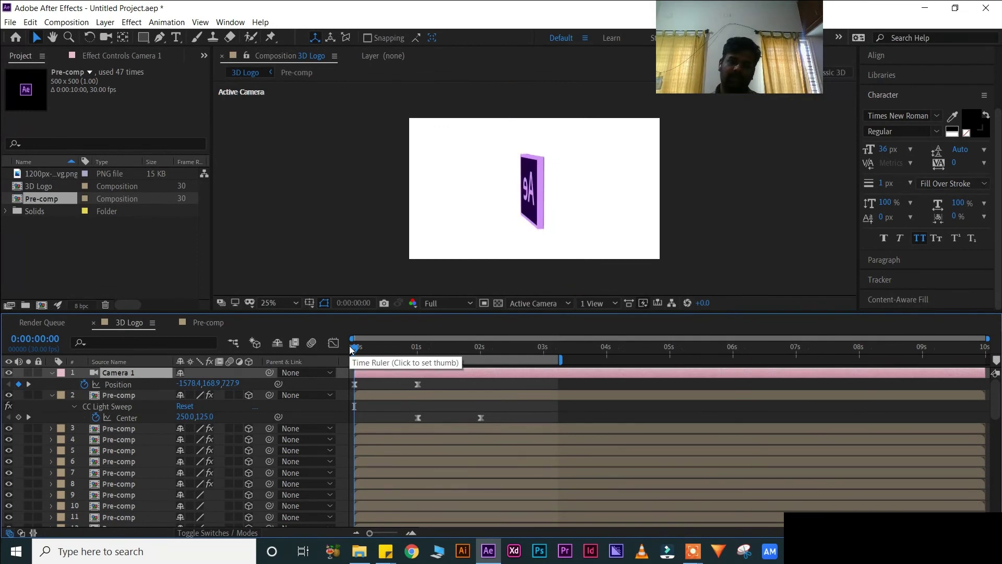
key(space)
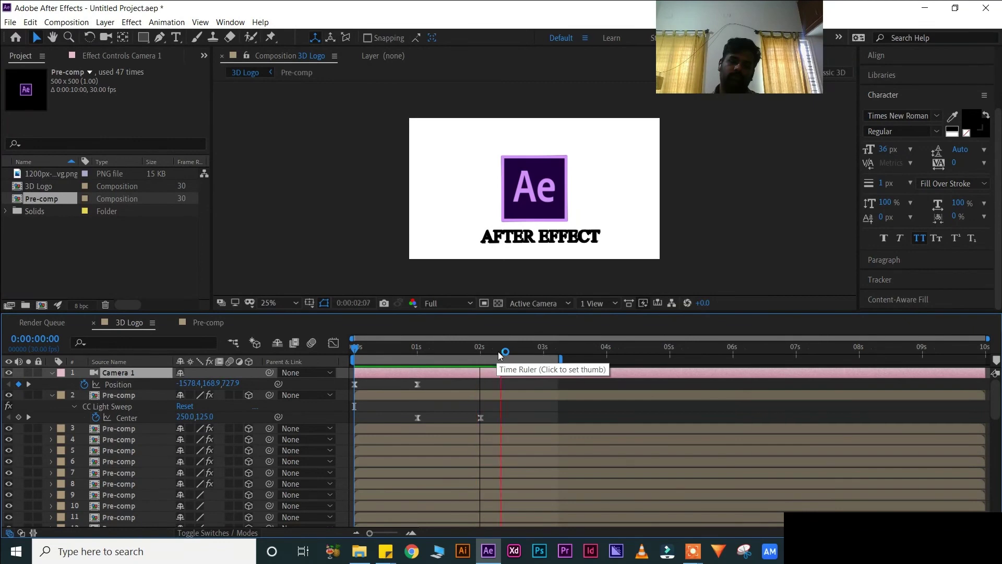
Stop the preview and park the current time at 0:00:02:06
click(500, 352)
click(347, 351)
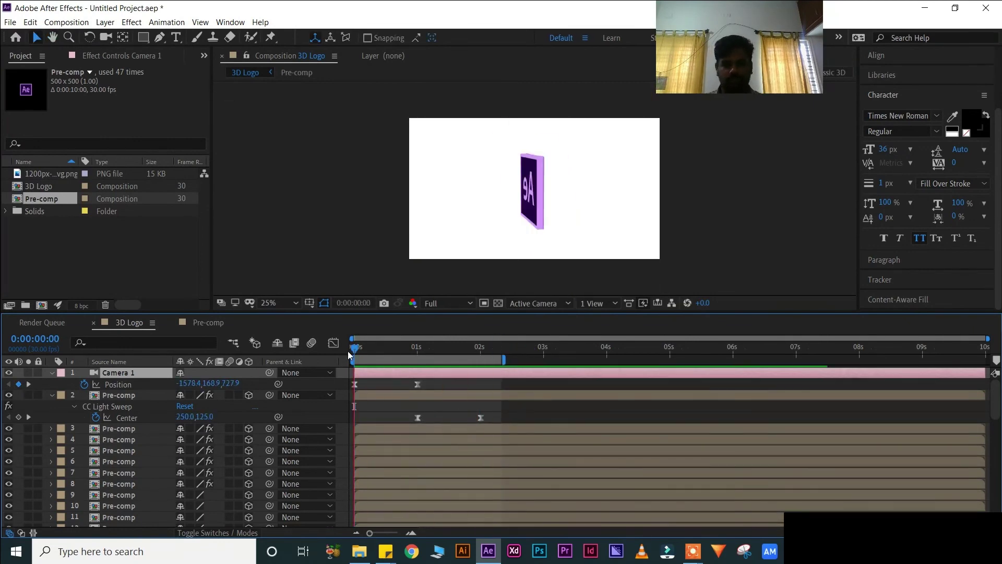
drag(348, 350, 493, 355)
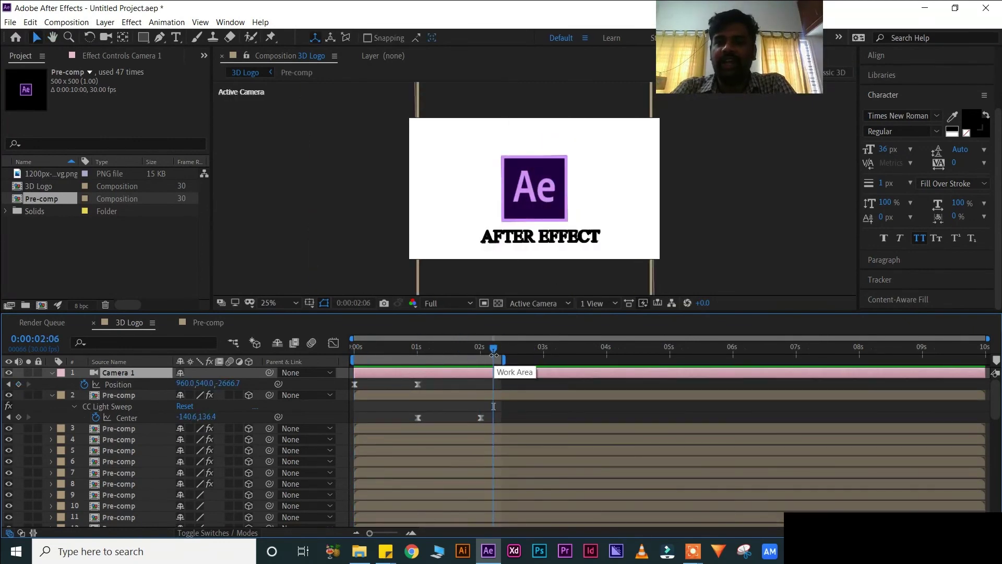